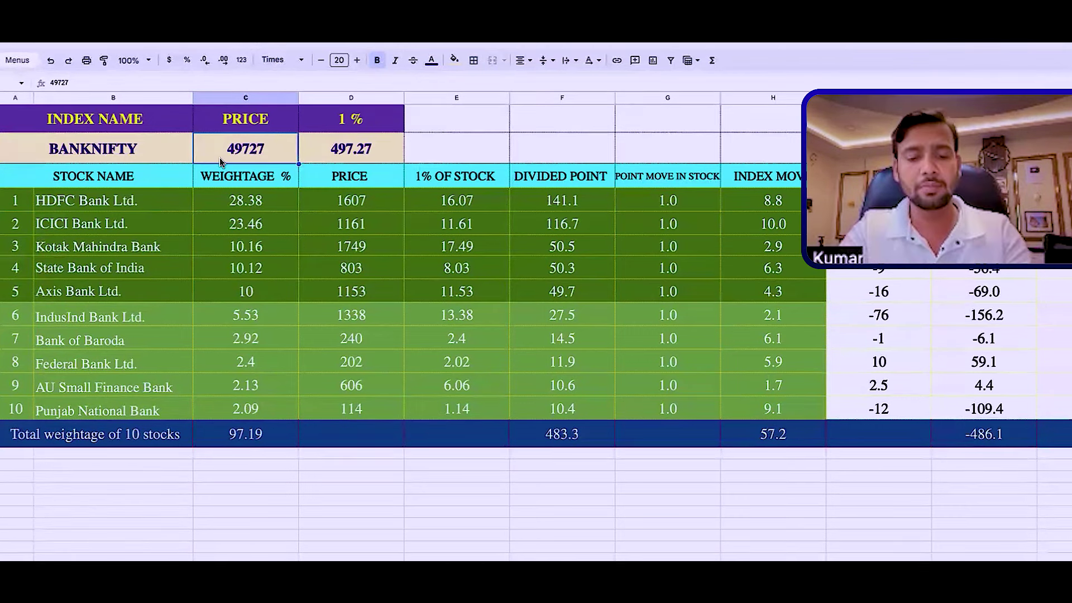
Set the BANKNIFTY index price to 50000
text(50000)
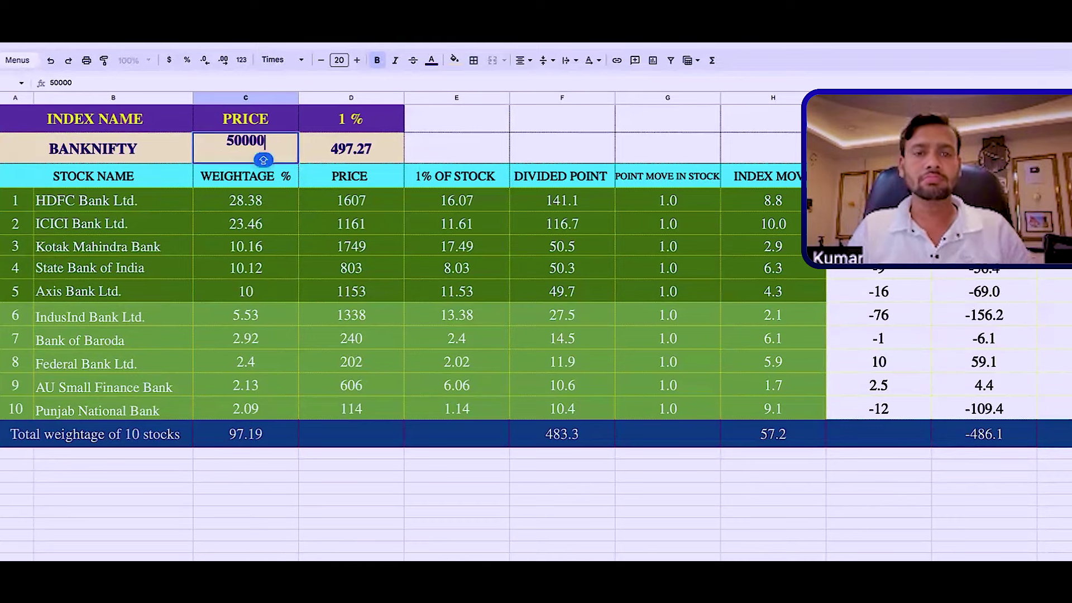
key(Tab)
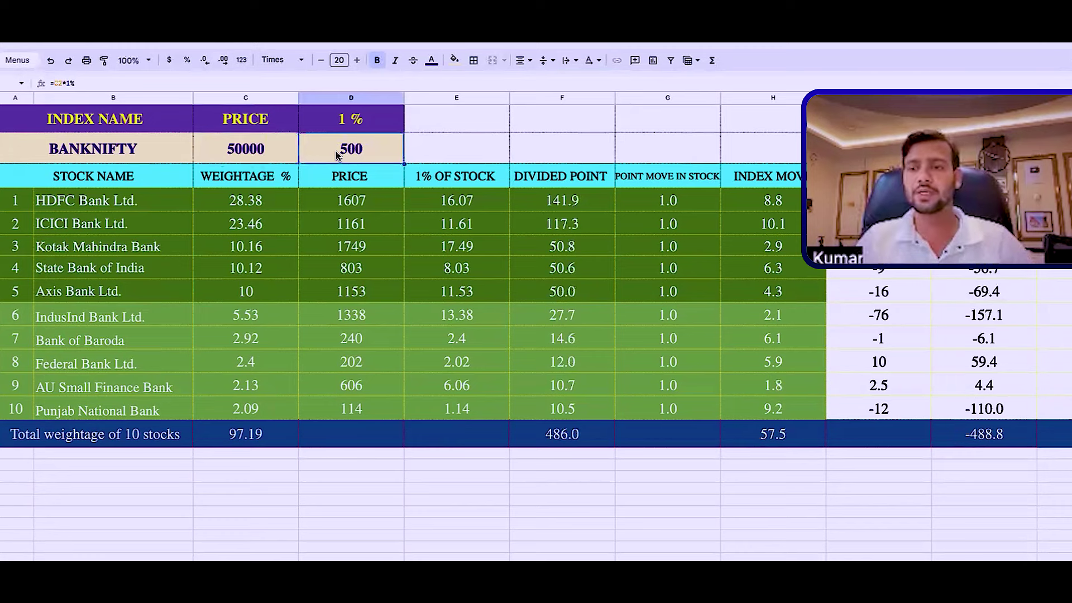
Examine the weightage and price of HDFC Bank, glancing at ICICI Bank's weightage
click(230, 200)
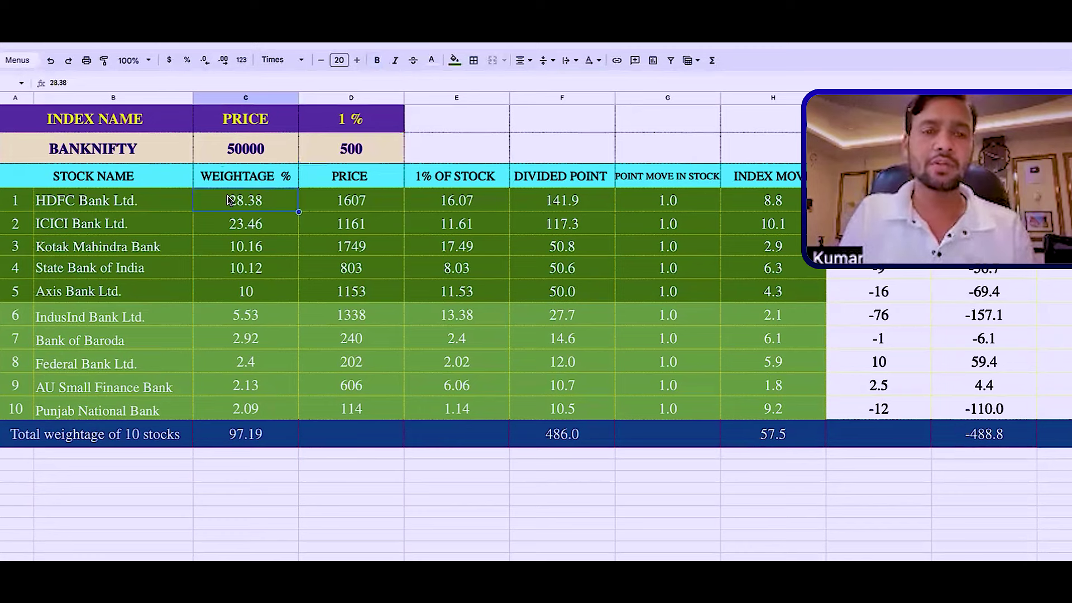
key(Down)
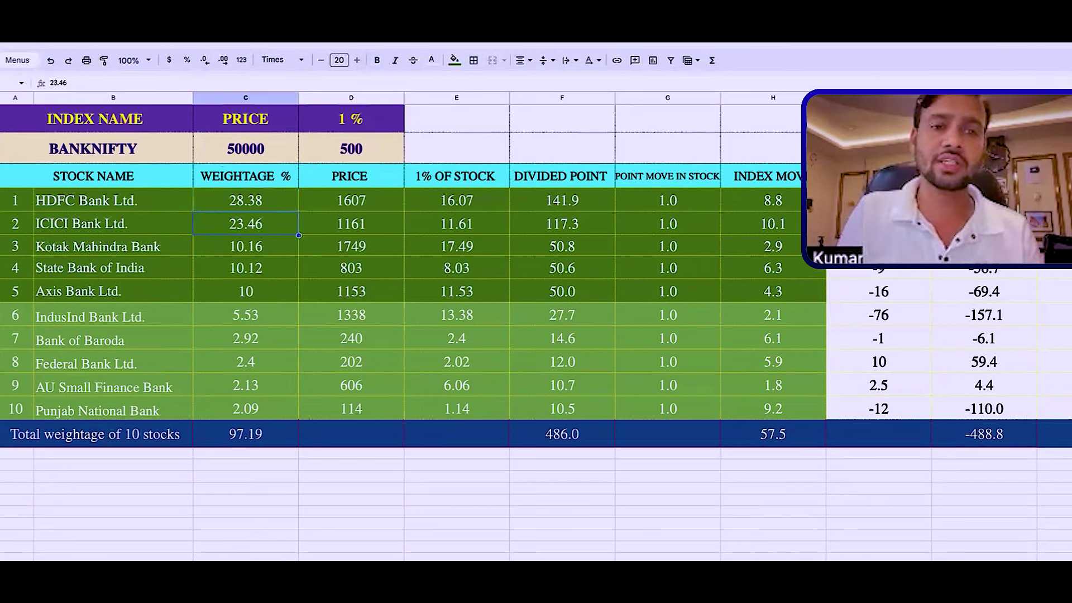
key(Up)
key(Right)
key(Left)
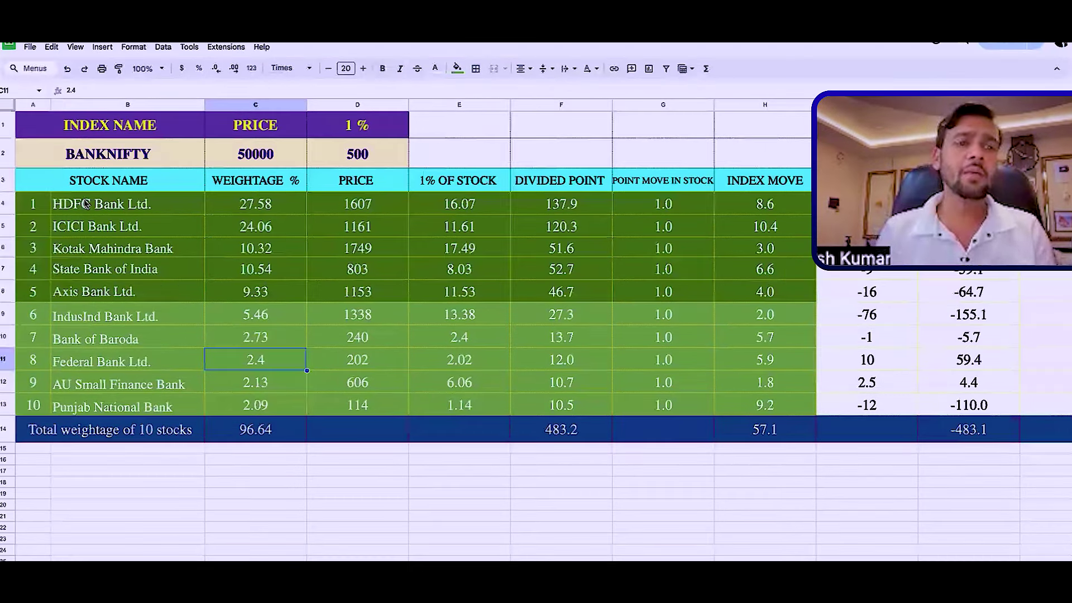
click(84, 198)
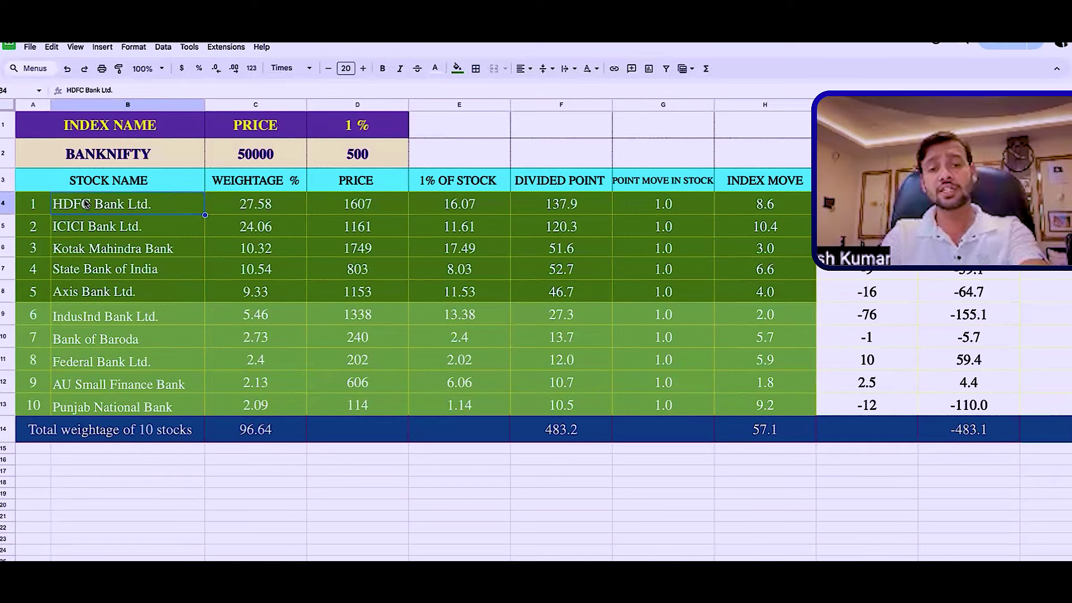
click(237, 204)
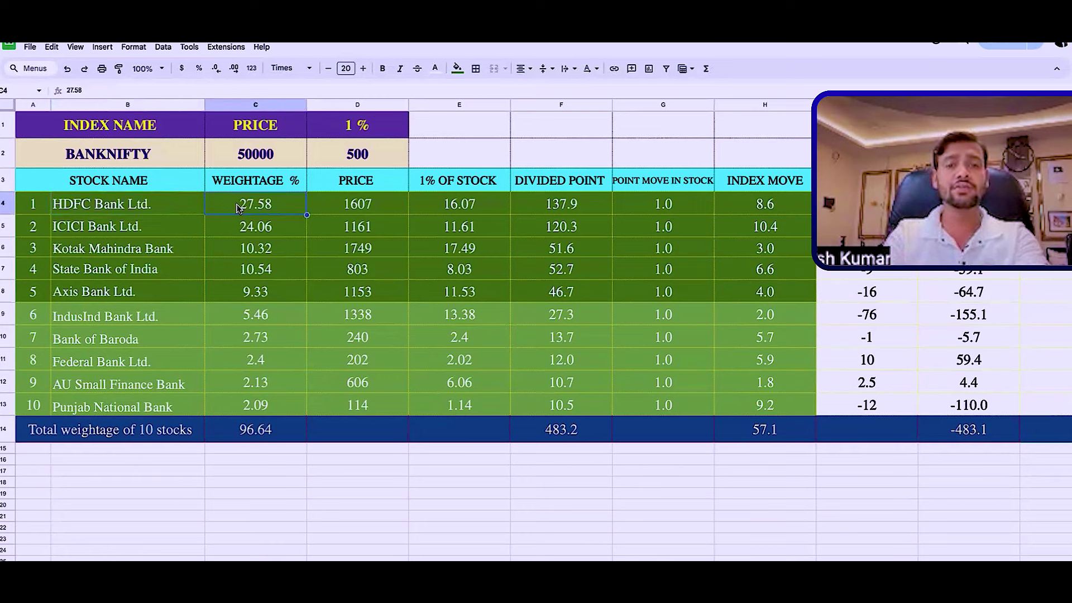
key(Right)
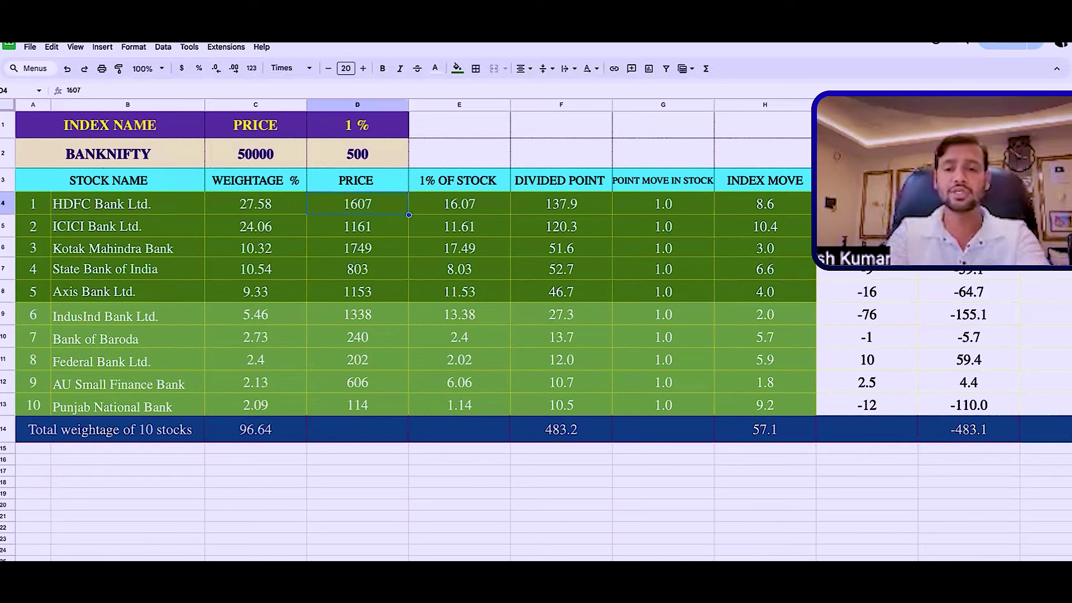
Compare weightage with price for ICICI Bank, Kotak Mahindra Bank and State Bank of India
key(Left)
key(Left)
key(Down)
key(Right)
key(Left)
key(Right)
key(Right)
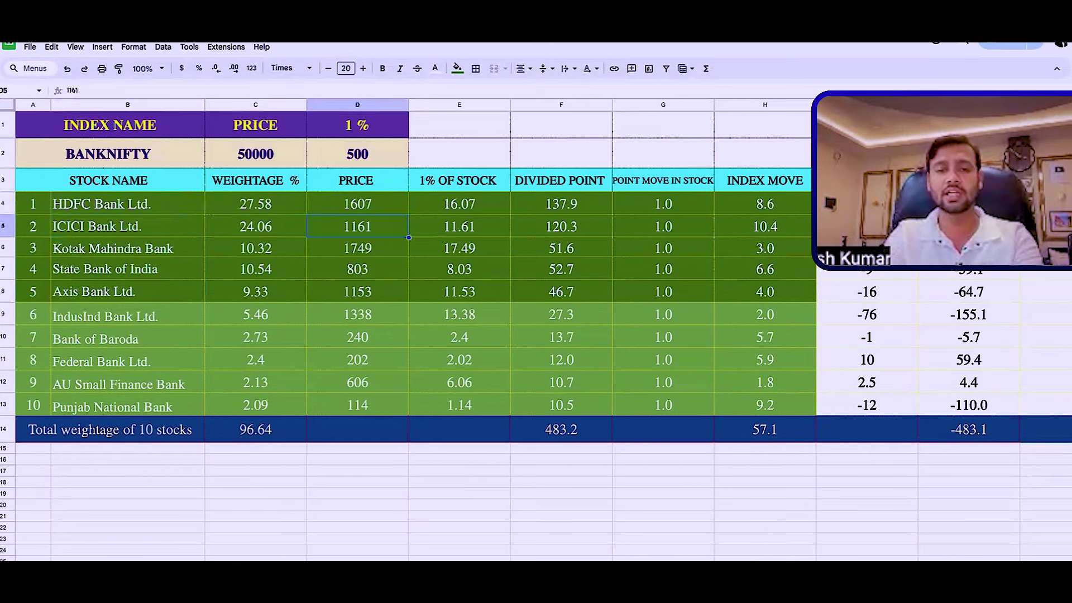
key(Left)
key(Down)
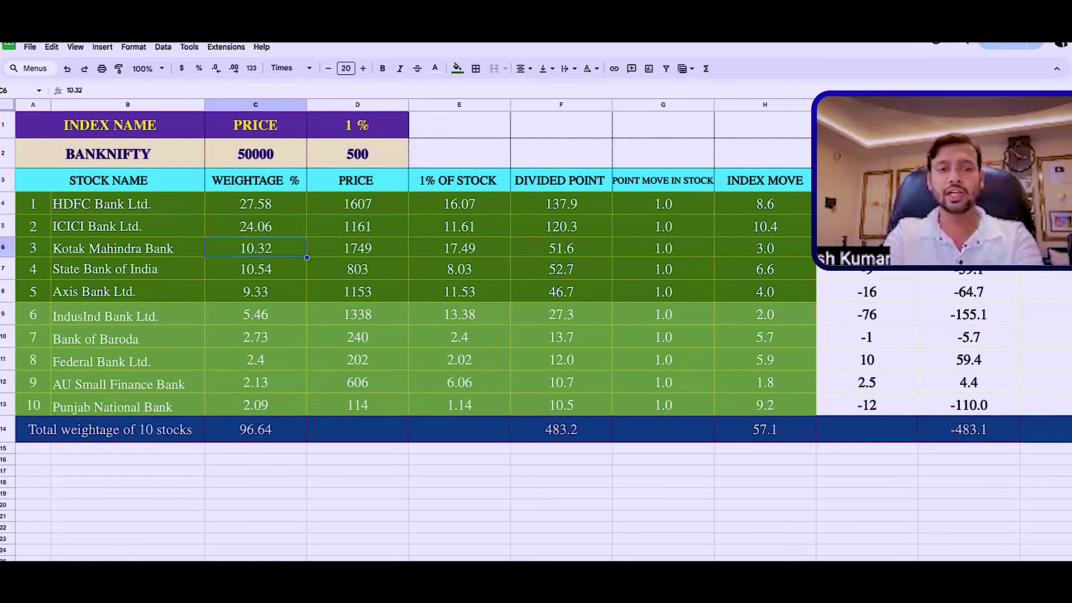
key(Right)
key(Left)
key(Down)
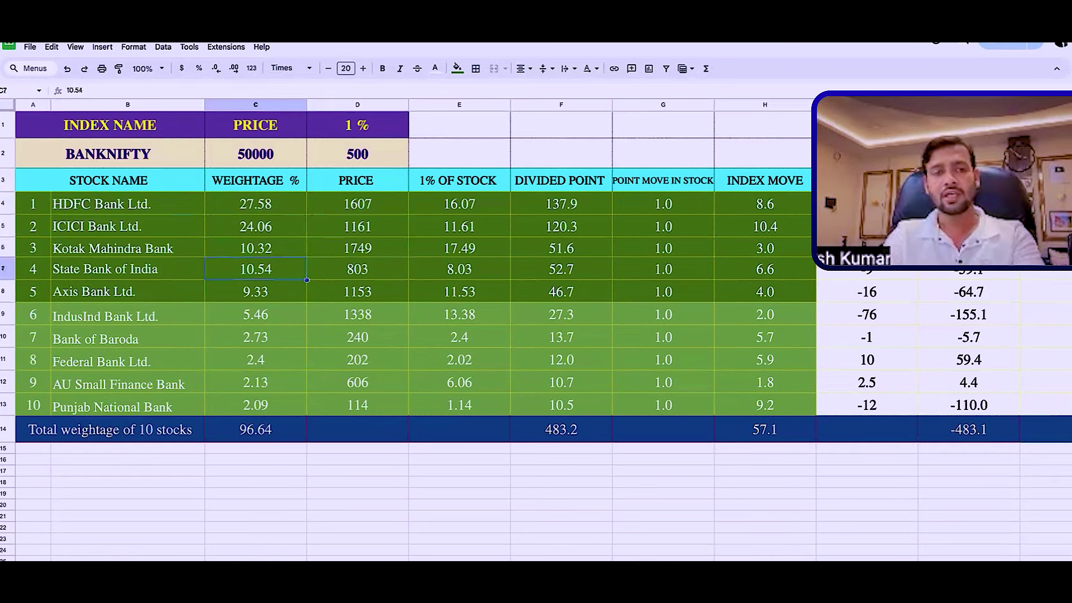
key(Right)
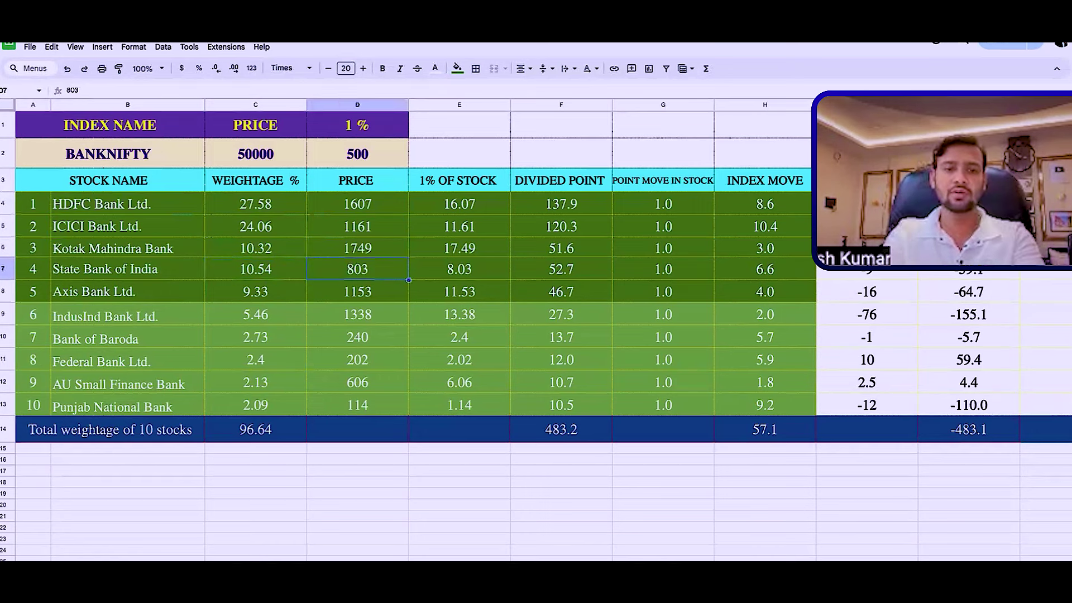
key(Left)
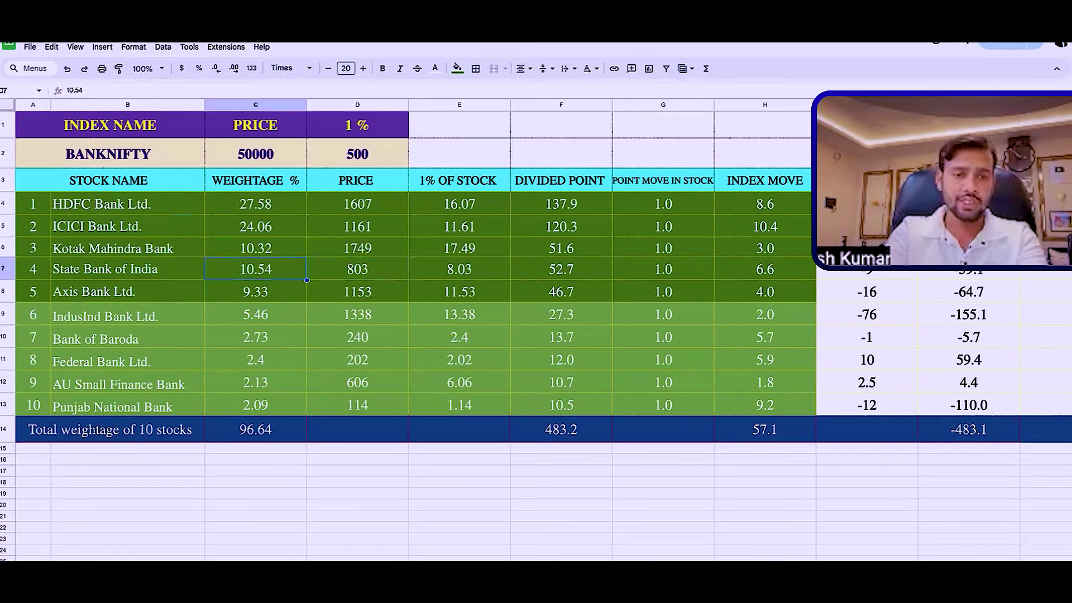
Review the weightage percentages from the first stocks down to Punjab National Bank
key(Down)
key(Down)
key(Down)
key(Down)
key(Down)
key(Up)
key(Up)
key(Up)
key(Up)
key(Up)
key(Up)
key(Up)
key(Down)
key(Down)
key(Down)
key(Down)
key(Down)
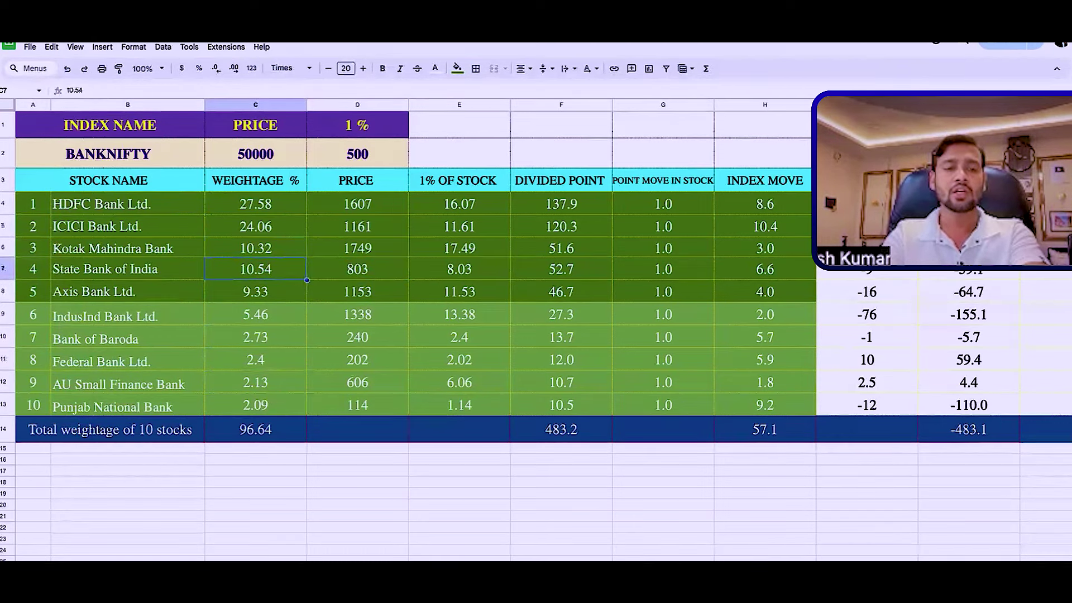
key(Down)
key(Down)
key(Down)
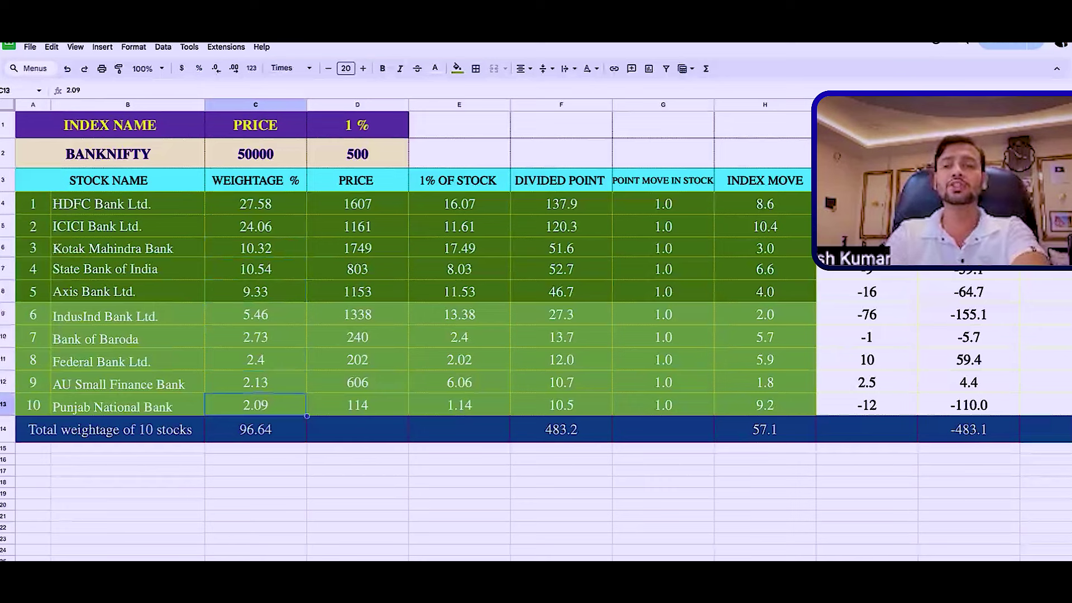
key(Down)
key(Up)
key(Up)
key(Up)
key(Down)
key(Down)
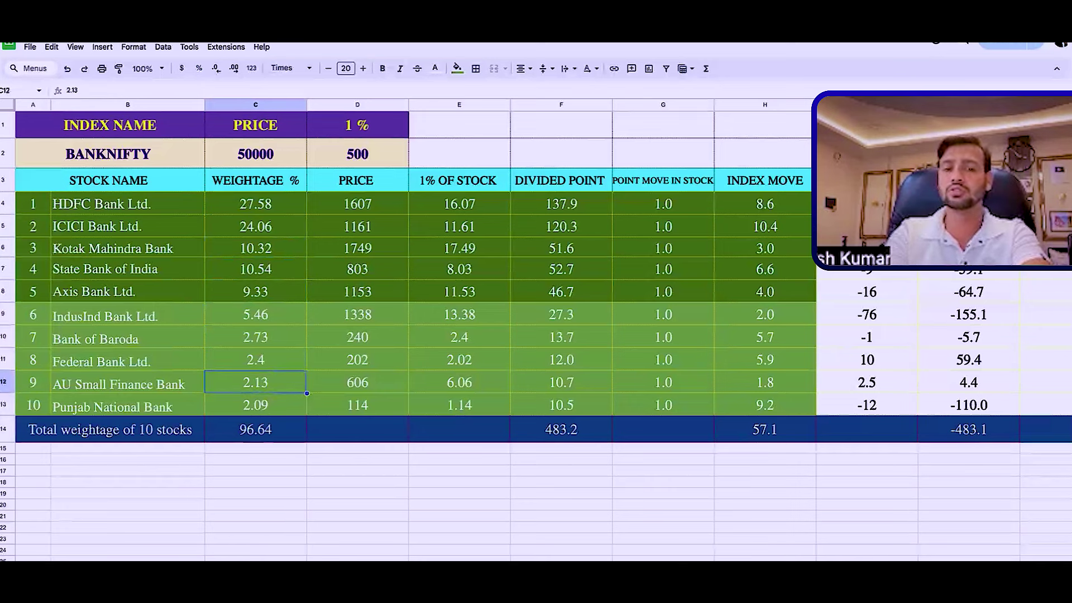
Check the smallest weightages in the last rows, returning up the column to HDFC Bank
key(Down)
key(Down)
key(Up)
key(Down)
key(Up)
key(Up)
key(Down)
key(Up)
key(Down)
key(Up)
key(Up)
key(Up)
key(Up)
key(Up)
key(Up)
key(Up)
key(Up)
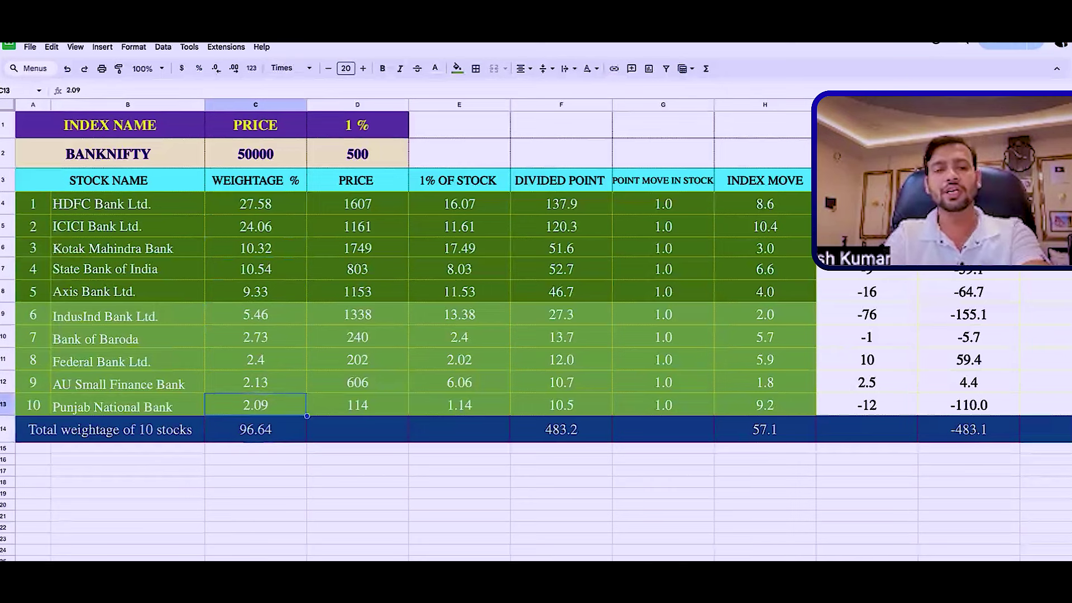
key(Up)
key(Up)
key(Up)
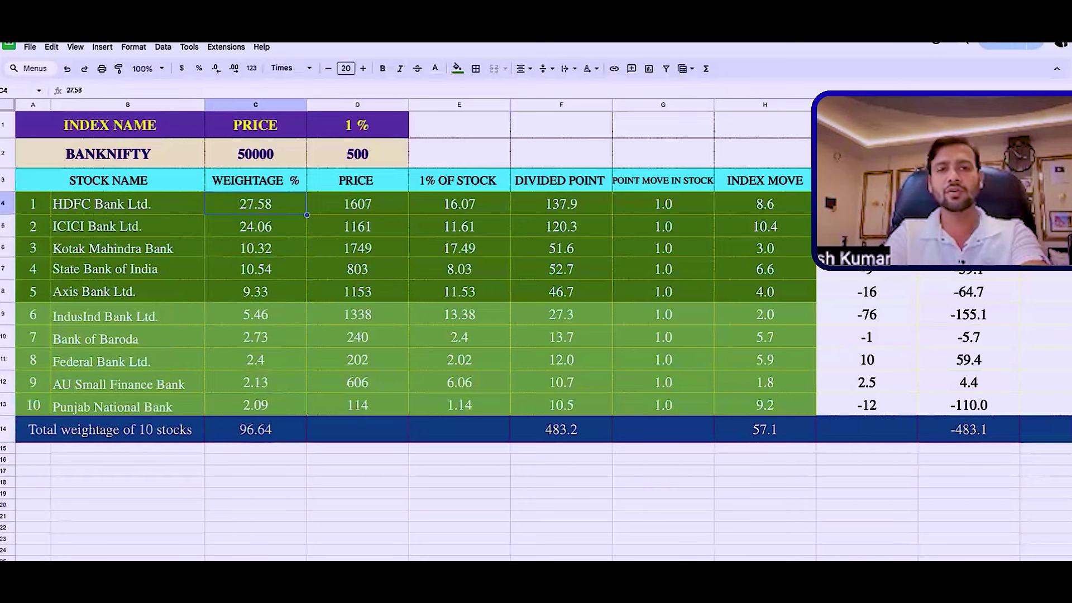
Examine the weightages of the five heaviest stocks, from HDFC Bank to Axis Bank
key(Down)
key(Down)
key(Down)
key(Down)
key(Down)
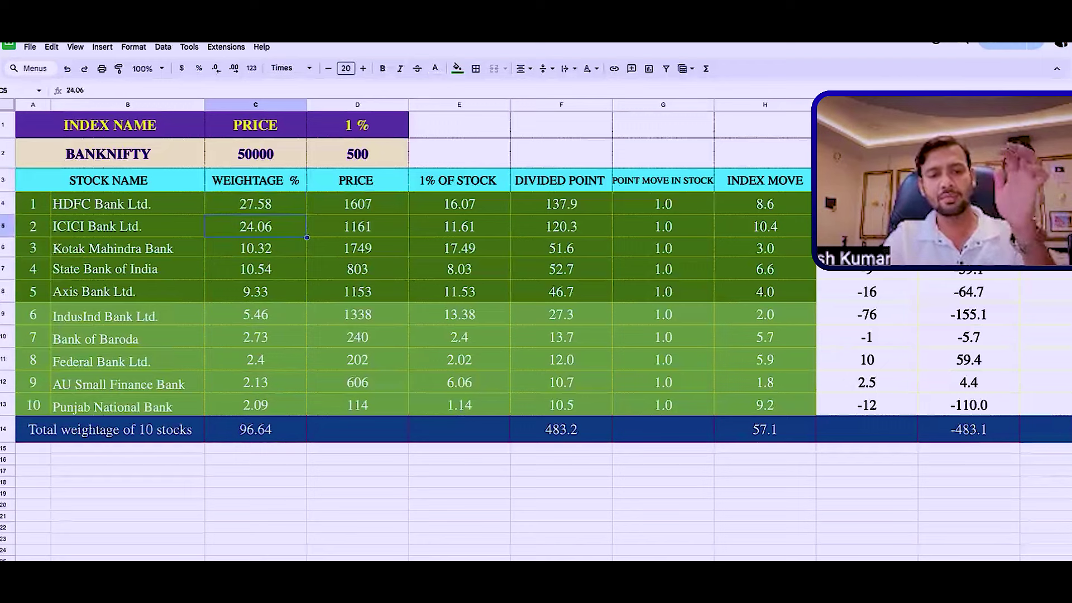
key(Up)
key(Up)
key(Up)
key(Up)
key(Up)
key(Down)
key(Down)
key(Down)
key(Down)
key(Down)
key(Up)
key(Up)
key(Up)
key(Up)
key(Up)
key(Up)
key(Up)
key(Down)
key(Down)
key(Down)
key(Down)
key(Down)
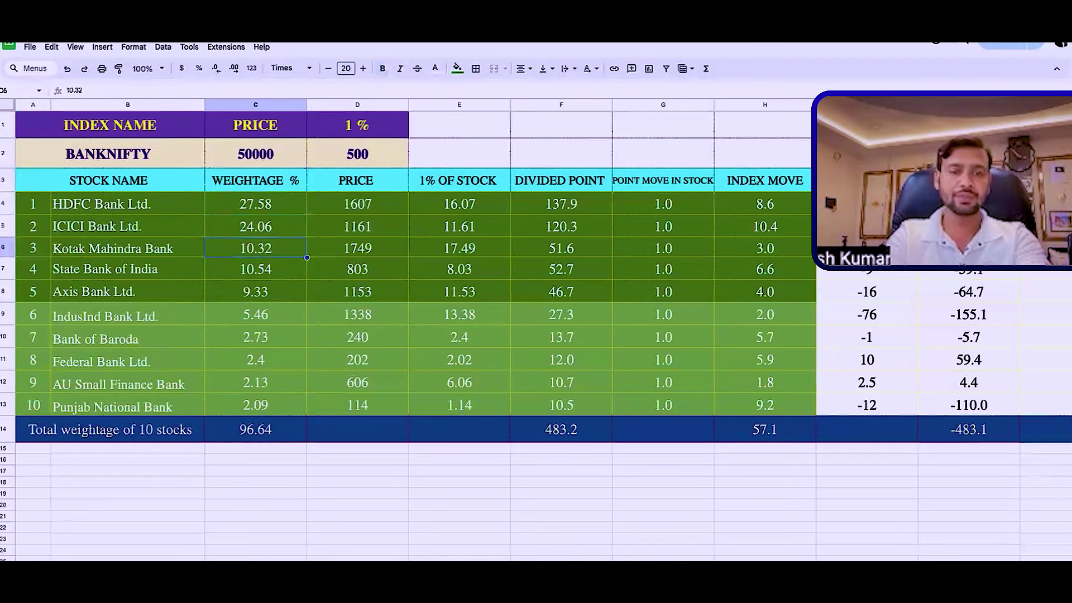
Review the share prices of all ten stocks, from HDFC Bank to Punjab National Bank and back
key(Up)
key(Right)
key(Up)
key(Up)
key(Down)
key(Down)
key(Down)
key(Down)
key(Down)
key(Down)
key(Down)
key(Down)
key(Down)
key(Down)
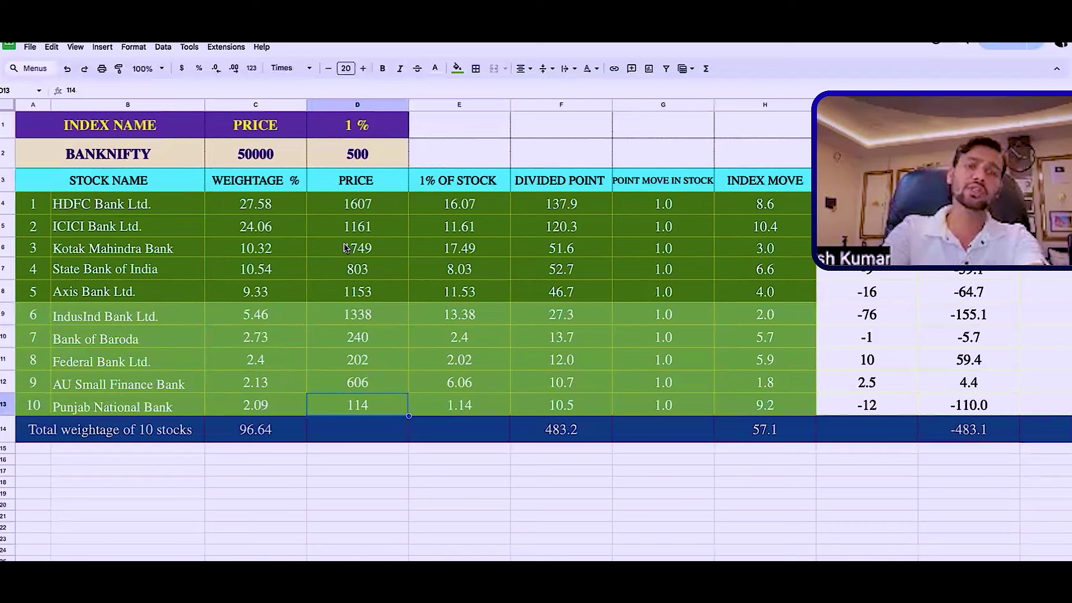
key(Up)
key(Up)
key(Up)
key(Up)
key(Up)
key(Up)
key(Up)
key(Up)
key(Up)
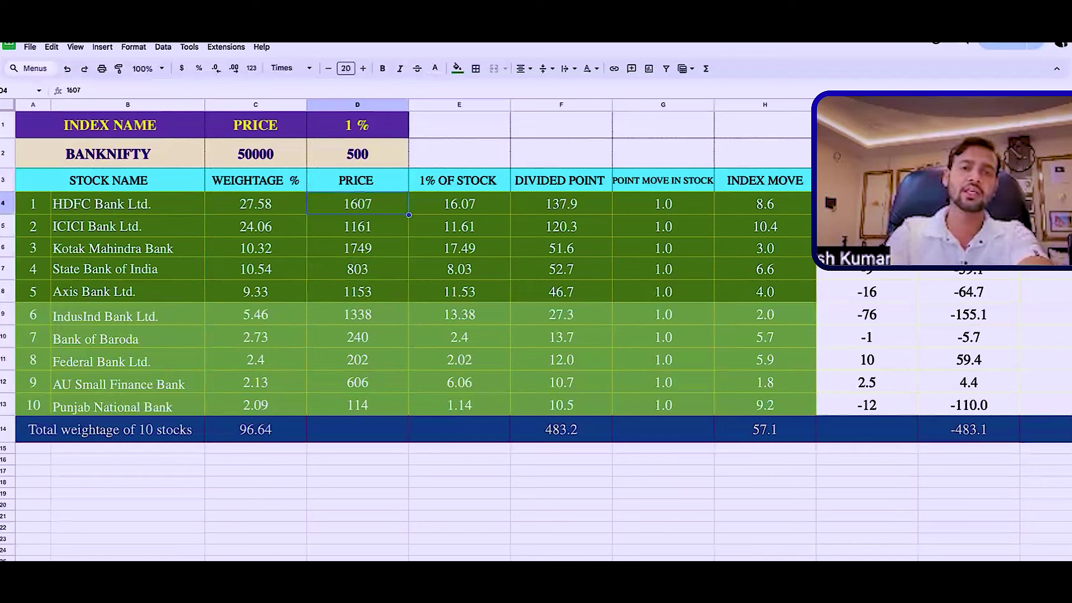
Examine the 1% of stock values for HDFC Bank through Axis Bank, checking them against the share prices
click(459, 203)
key(Up)
key(Down)
key(Down)
key(Left)
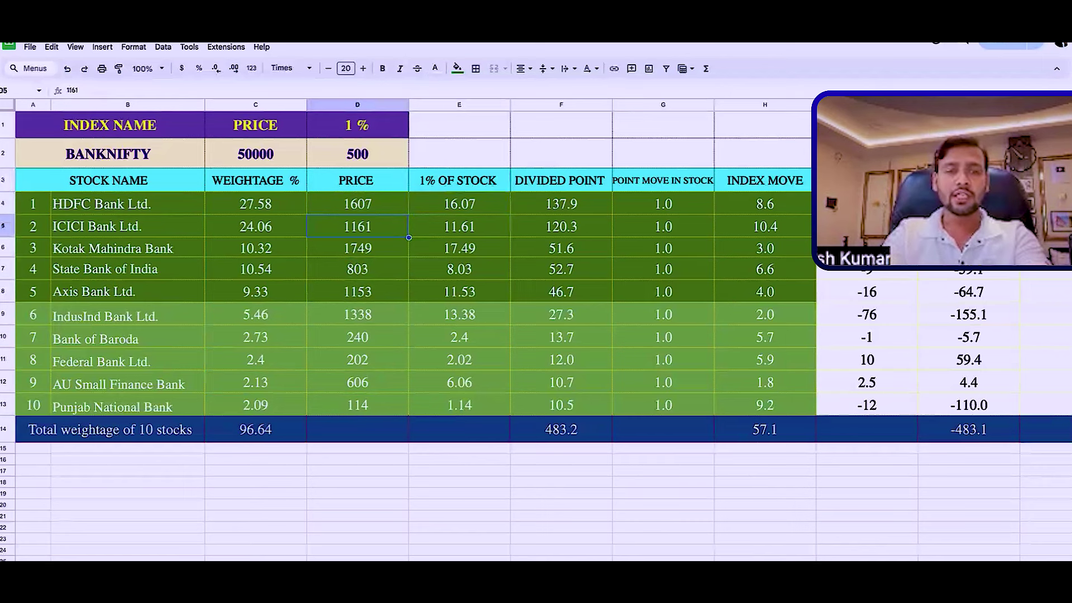
key(Up)
key(Right)
key(Left)
key(Right)
key(Down)
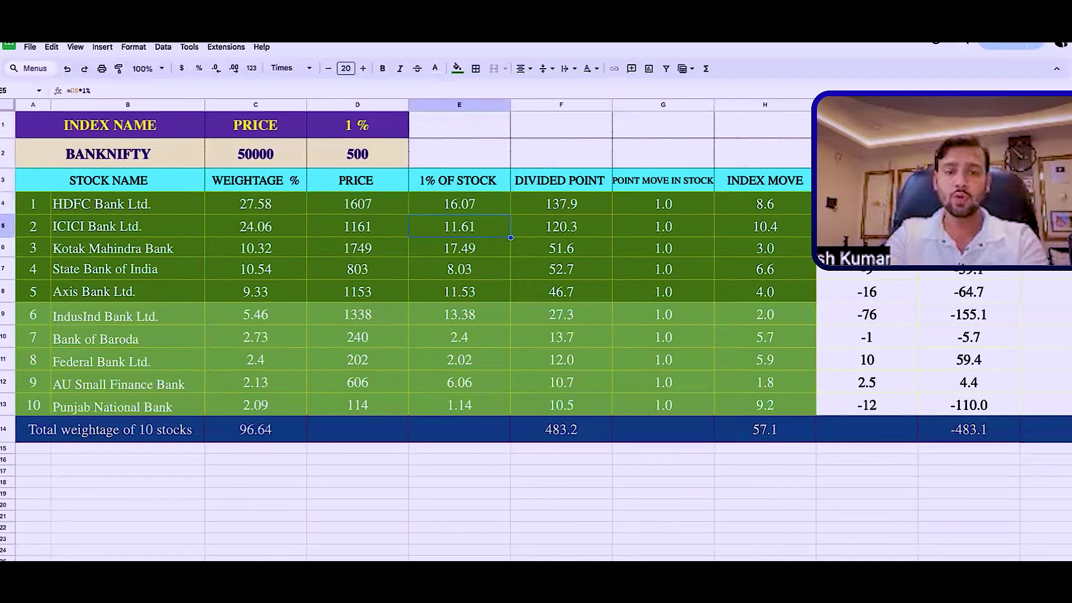
key(Down)
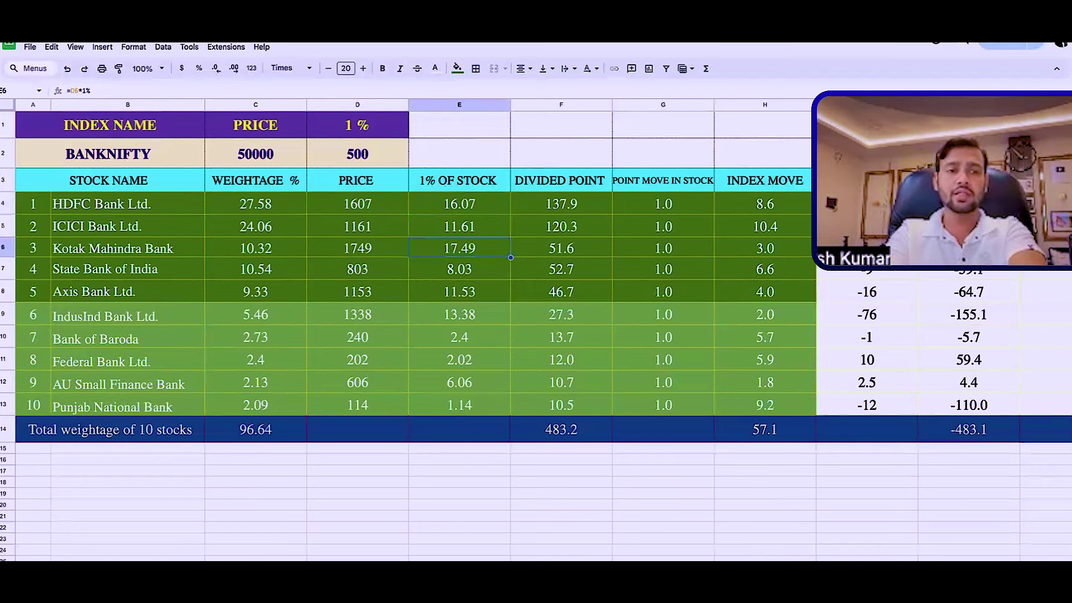
key(Down)
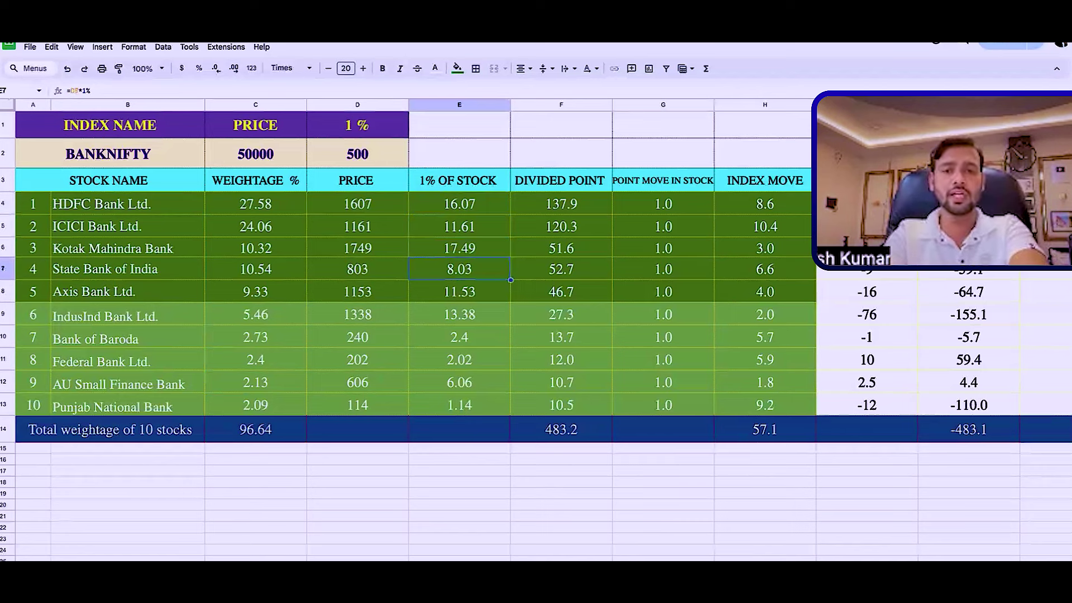
key(Down)
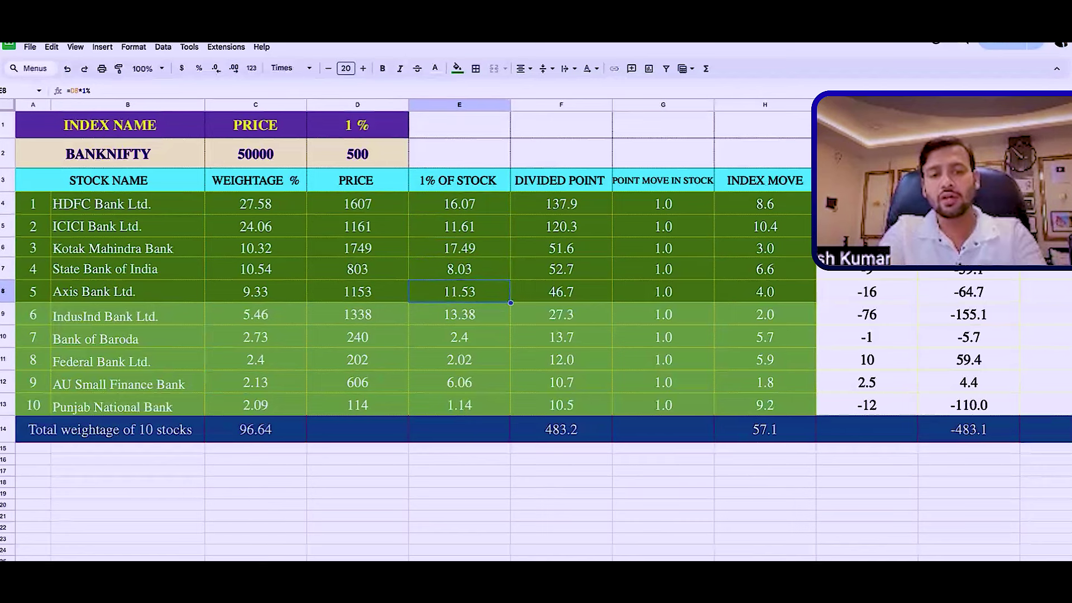
key(Up)
key(Up)
key(Up)
key(Up)
key(Up)
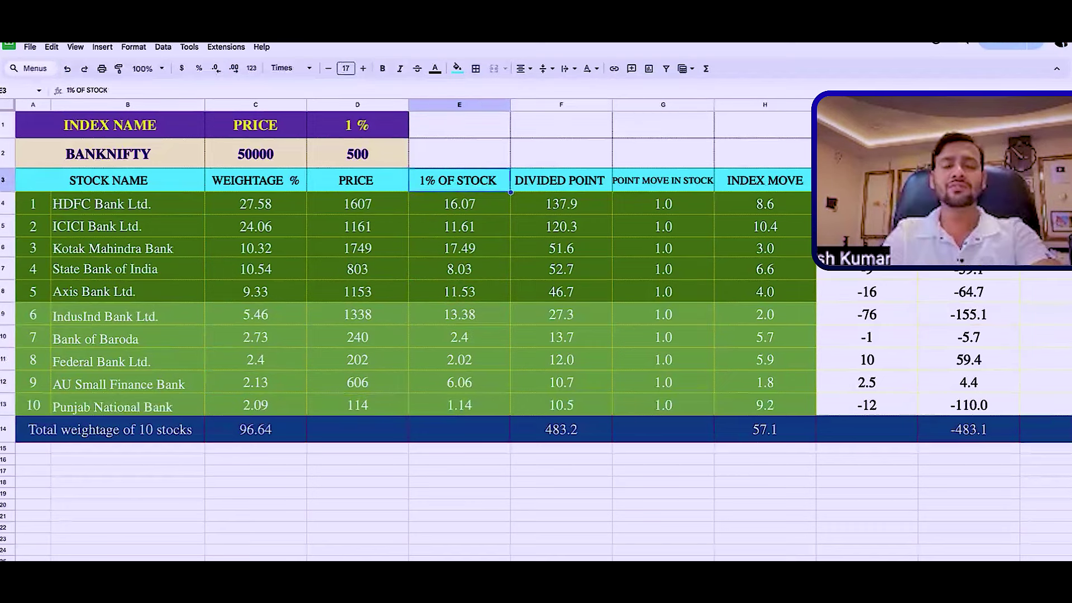
Look through the weightage column again from its heading to the bottom stocks and back up
key(Left)
key(Left)
key(Down)
key(Down)
key(Down)
key(Down)
key(Down)
key(Down)
key(Down)
key(Down)
key(Down)
key(Down)
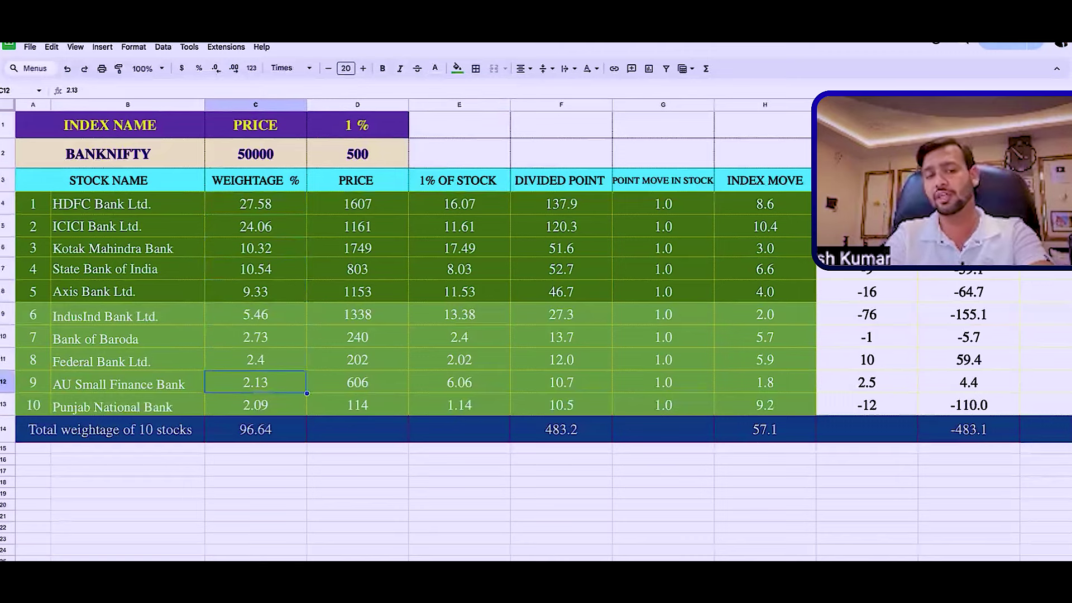
key(Up)
key(Up)
key(Up)
key(Up)
key(Up)
key(Up)
key(Up)
key(Up)
key(Up)
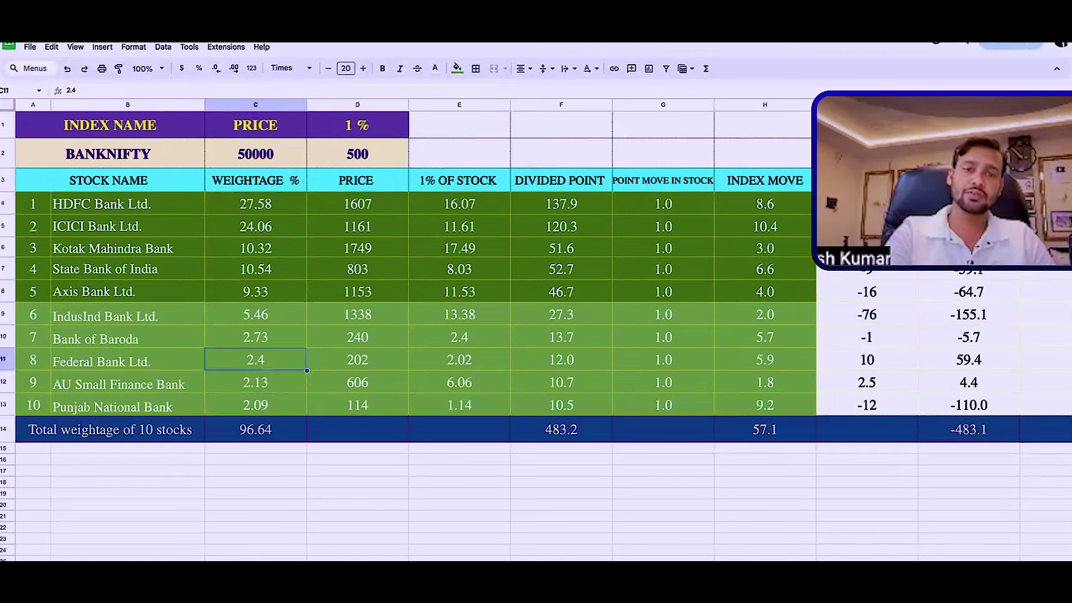
Compare the 1% of stock values with the divided points for HDFC Bank and ICICI Bank
key(Right)
key(Right)
key(Right)
key(Left)
key(Right)
key(Left)
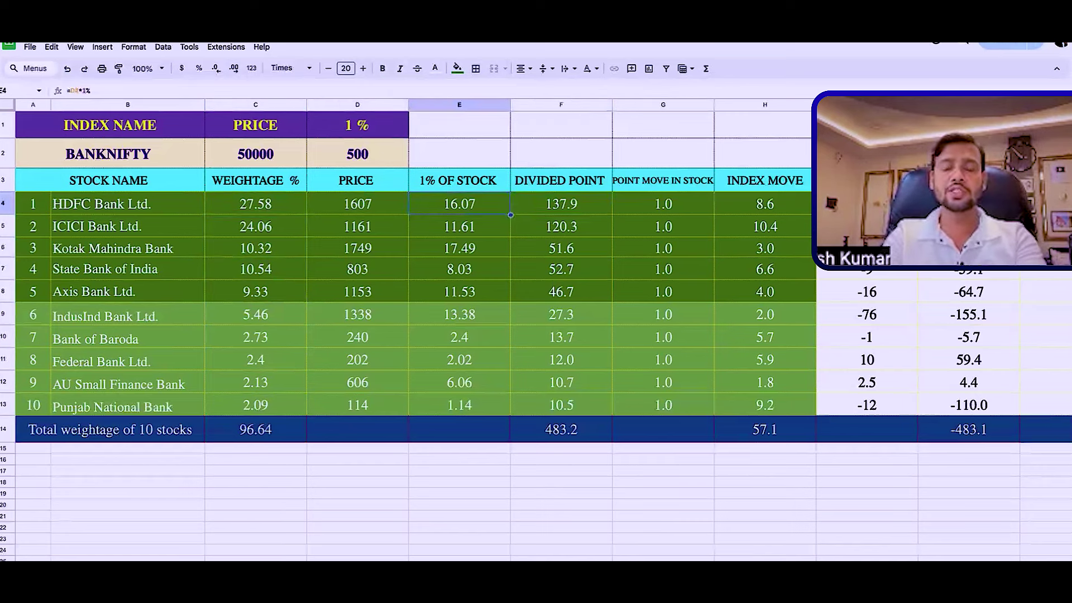
key(Right)
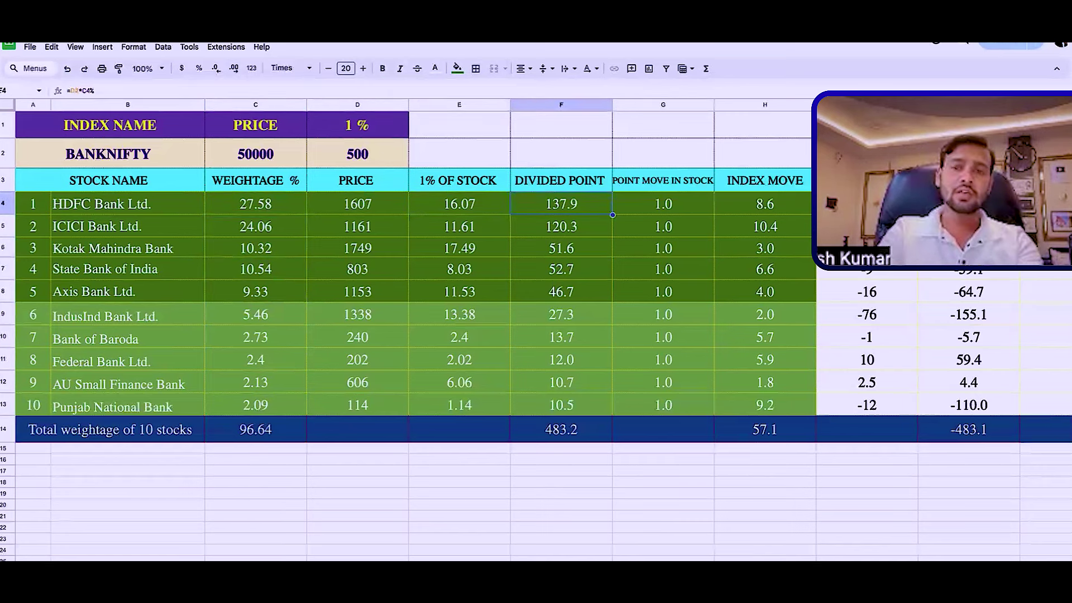
key(Down)
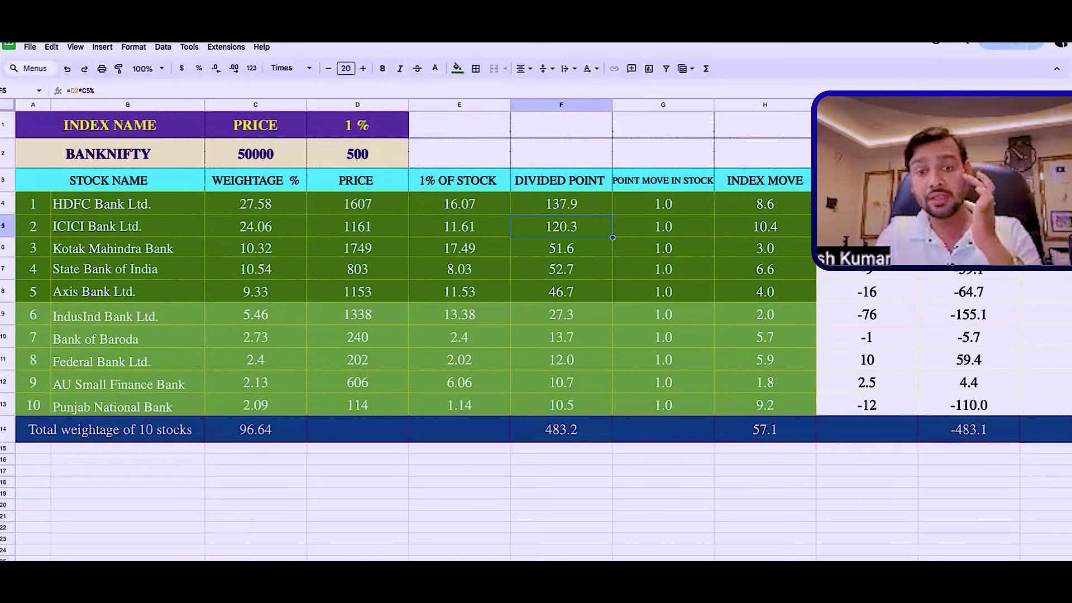
key(Down)
key(Left)
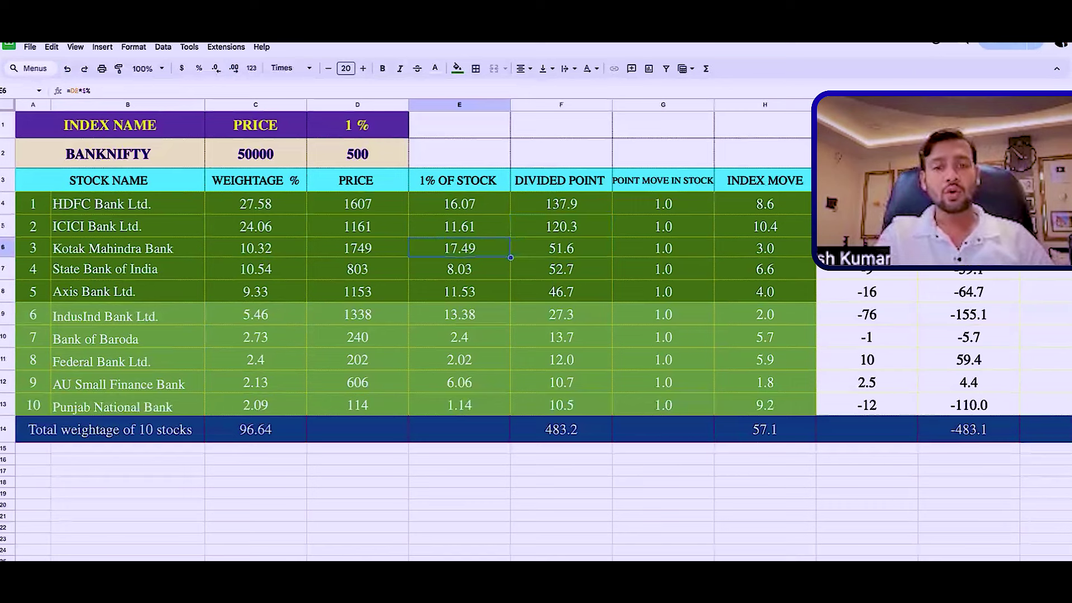
Compare the 1% of stock values with the divided points for Kotak Mahindra Bank through IndusInd Bank
click(560, 247)
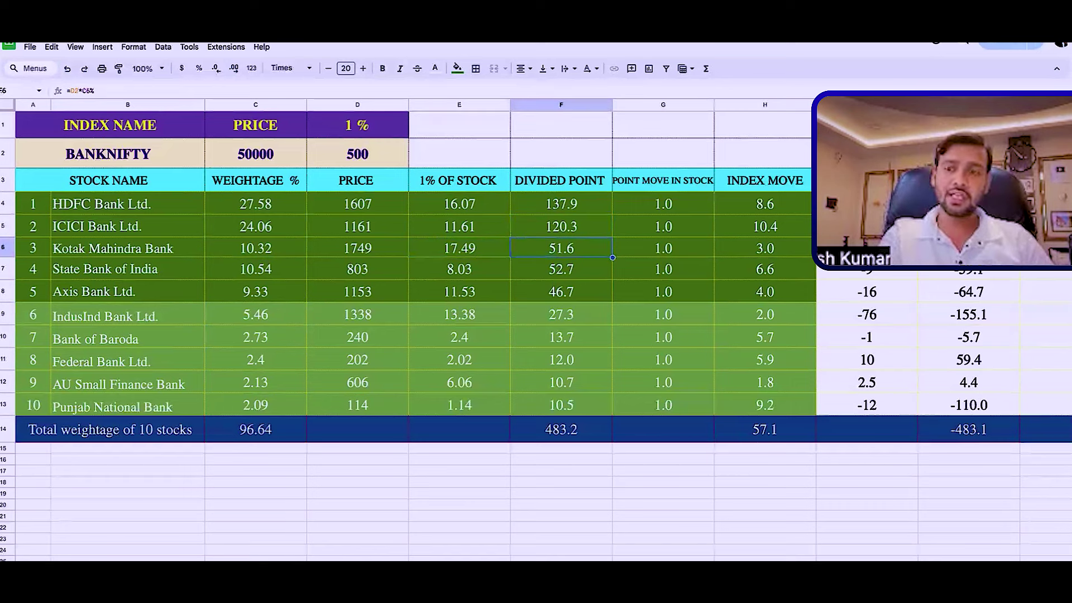
click(459, 248)
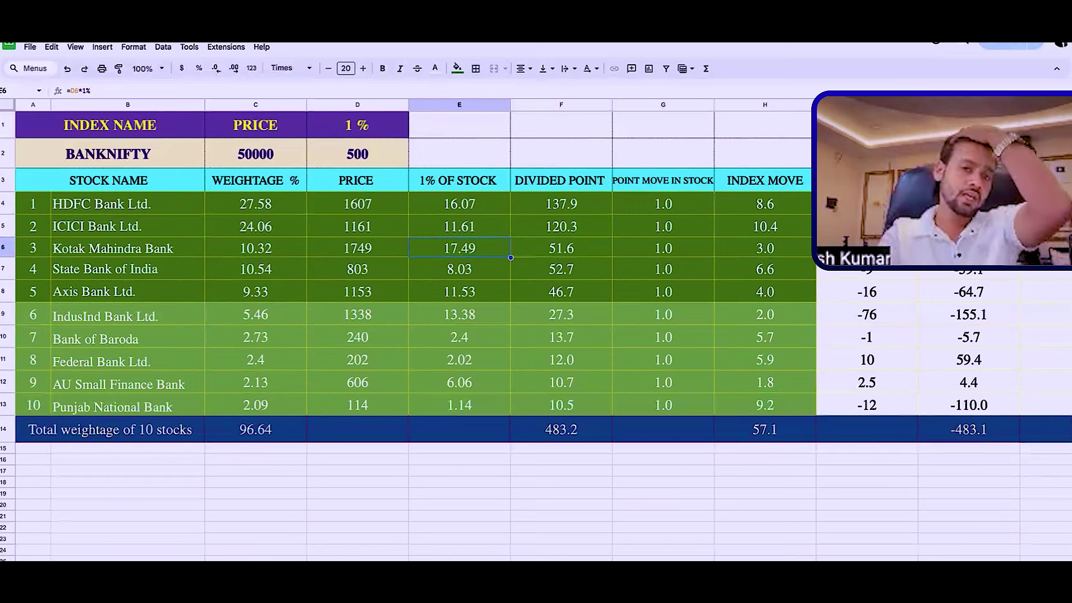
click(459, 269)
click(560, 269)
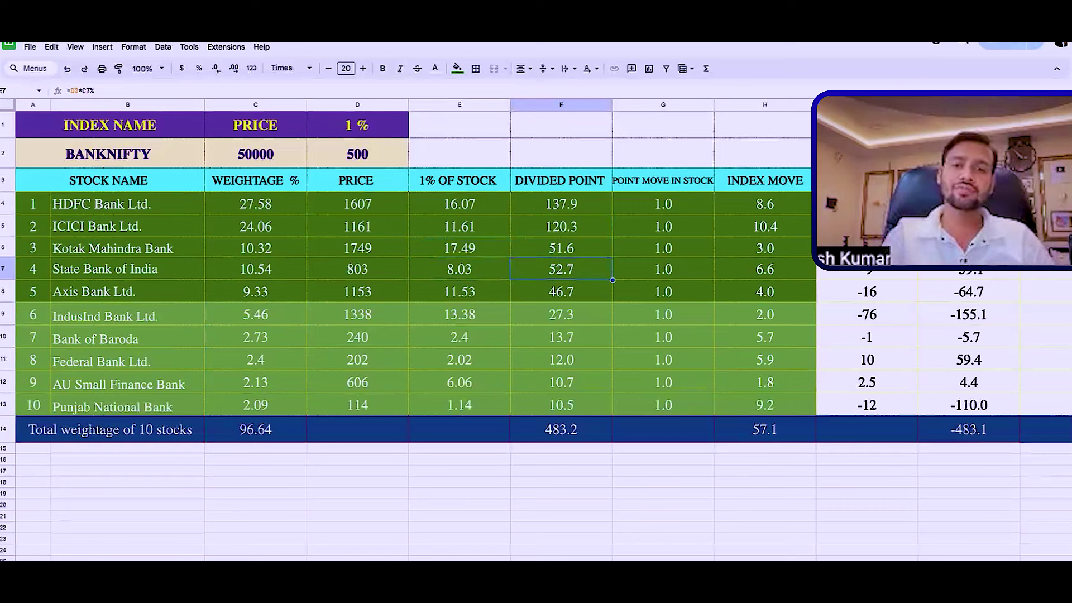
click(459, 269)
click(459, 292)
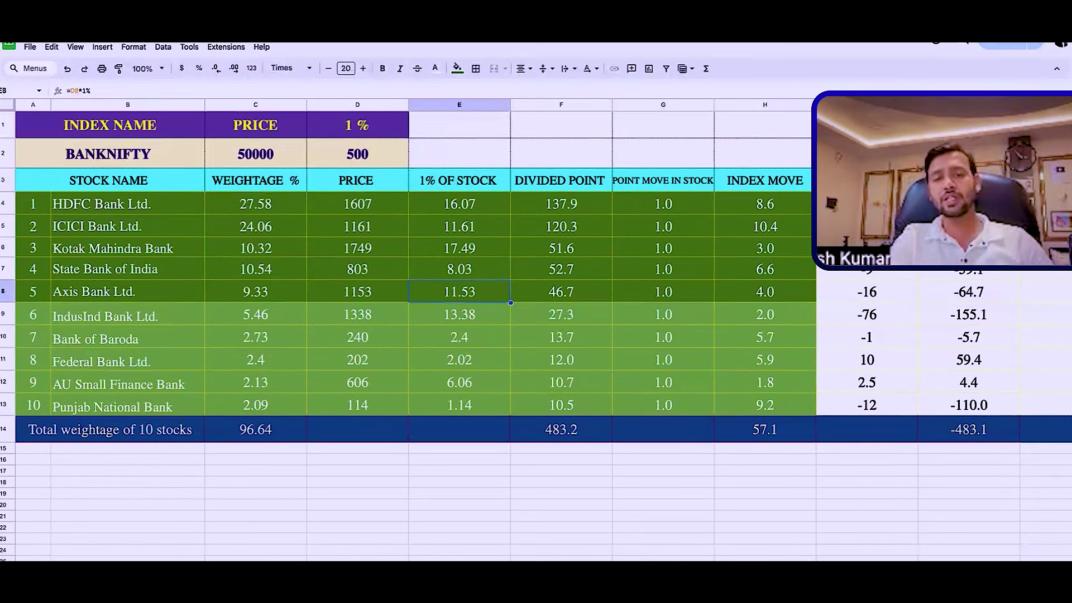
click(561, 291)
click(458, 291)
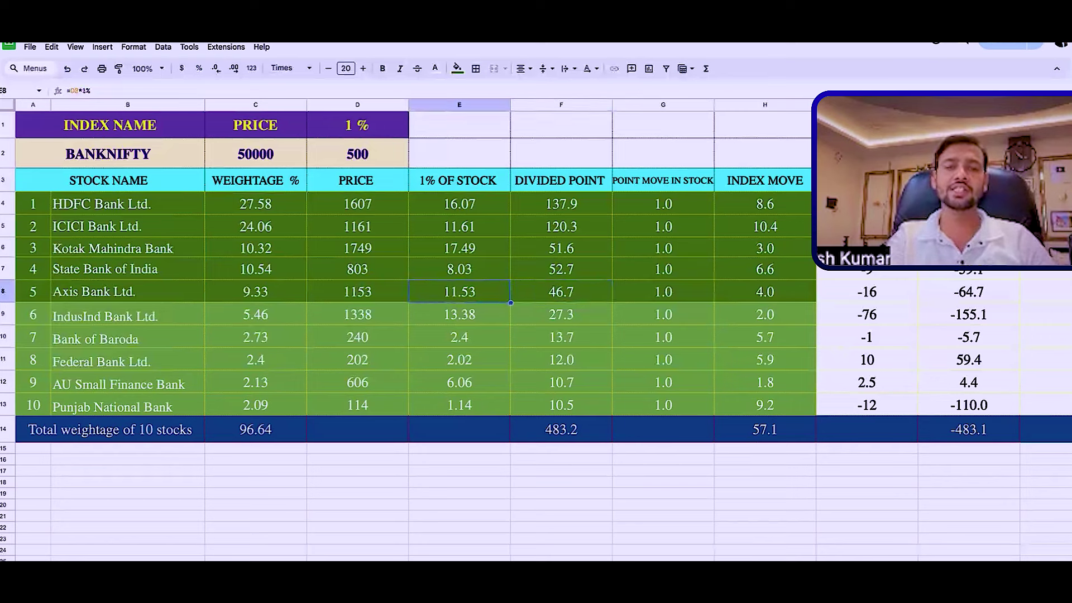
click(459, 315)
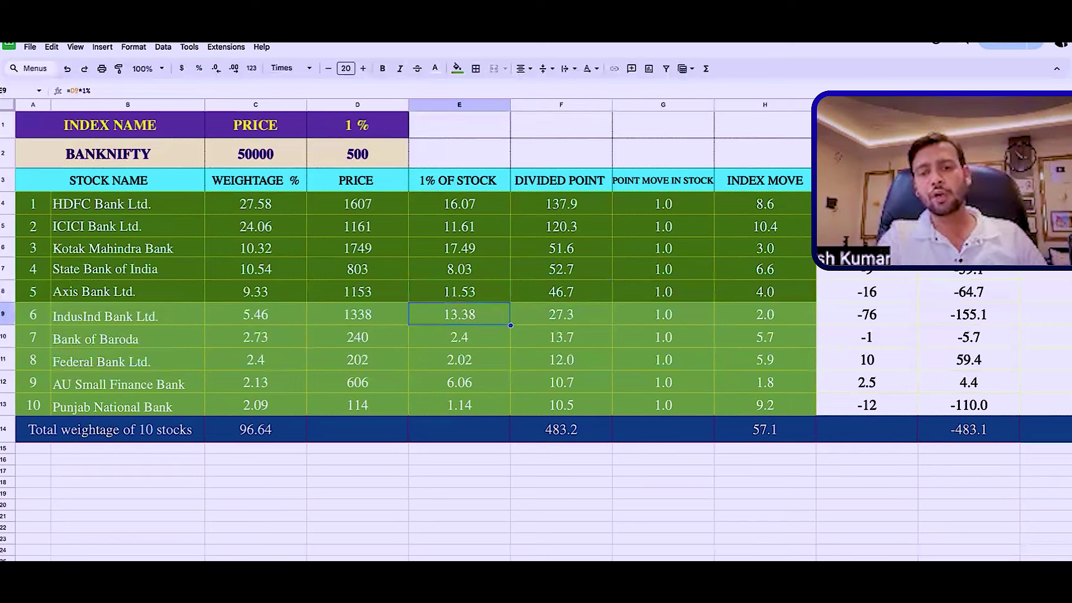
click(560, 315)
click(459, 315)
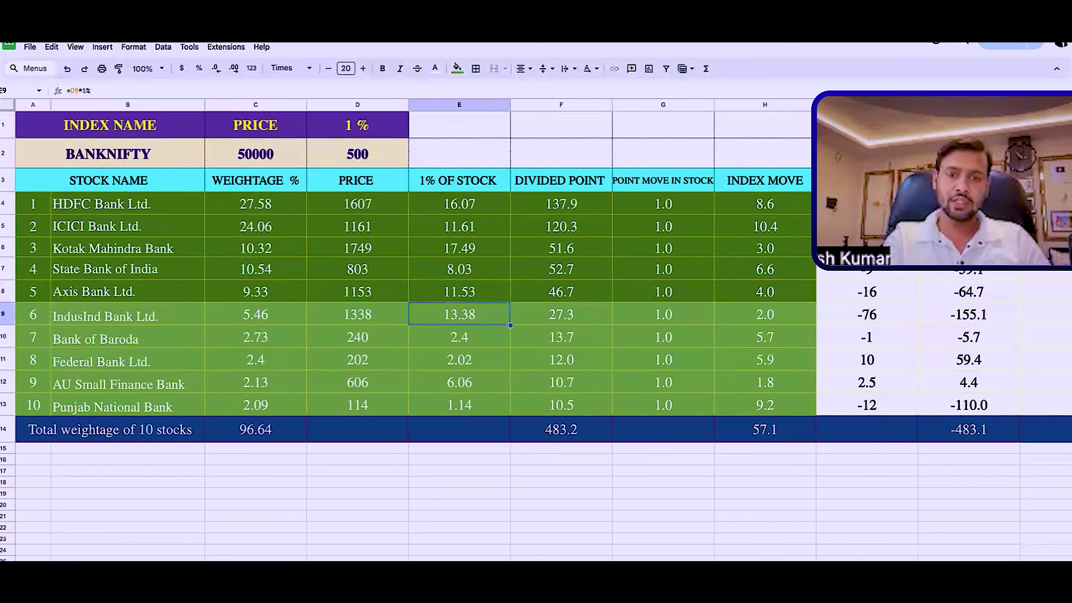
Look back over the 1% of stock values of the heaviest stocks, ending at HDFC Bank
key(Up)
key(Up)
key(Up)
key(Up)
key(Up)
key(Up)
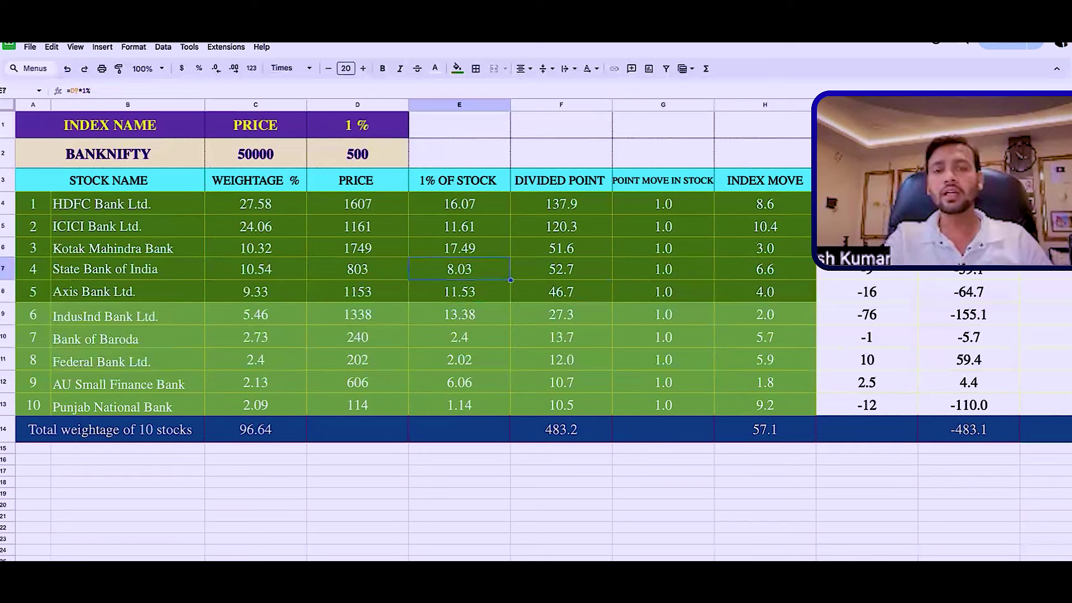
key(Down)
key(Down)
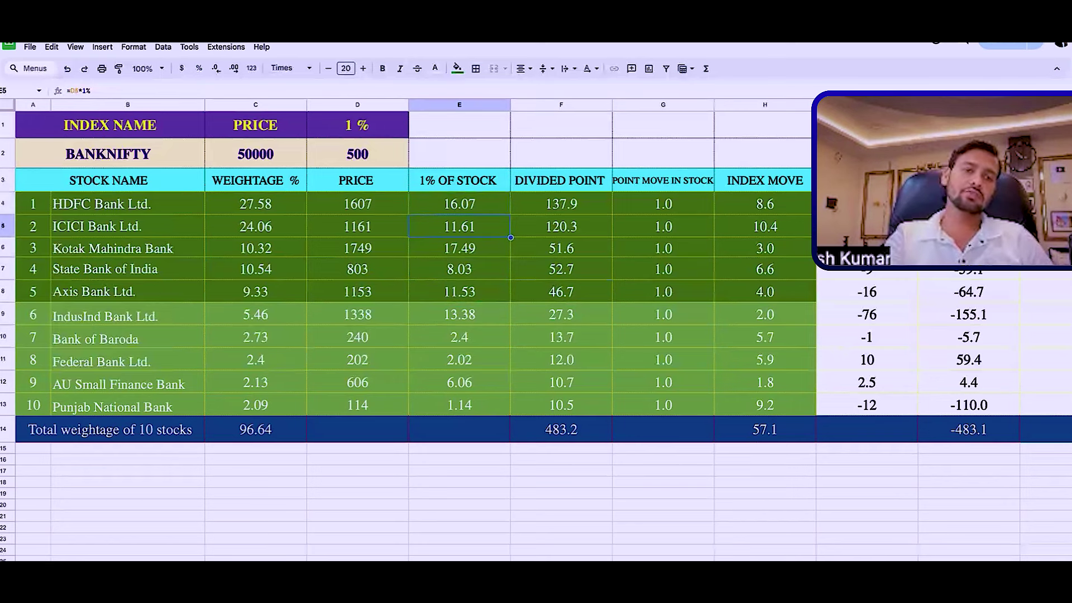
key(Down)
key(Down)
key(Down)
key(Up)
key(Up)
key(Up)
key(Up)
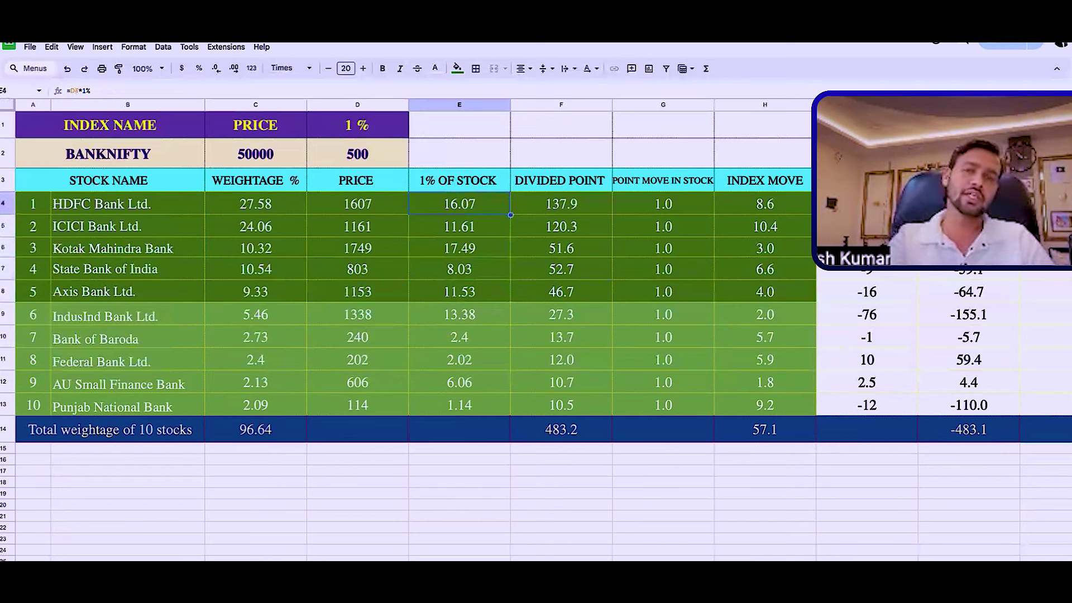
Examine the divided points of the top stocks, from HDFC Bank to Kotak Mahindra Bank and back
key(Right)
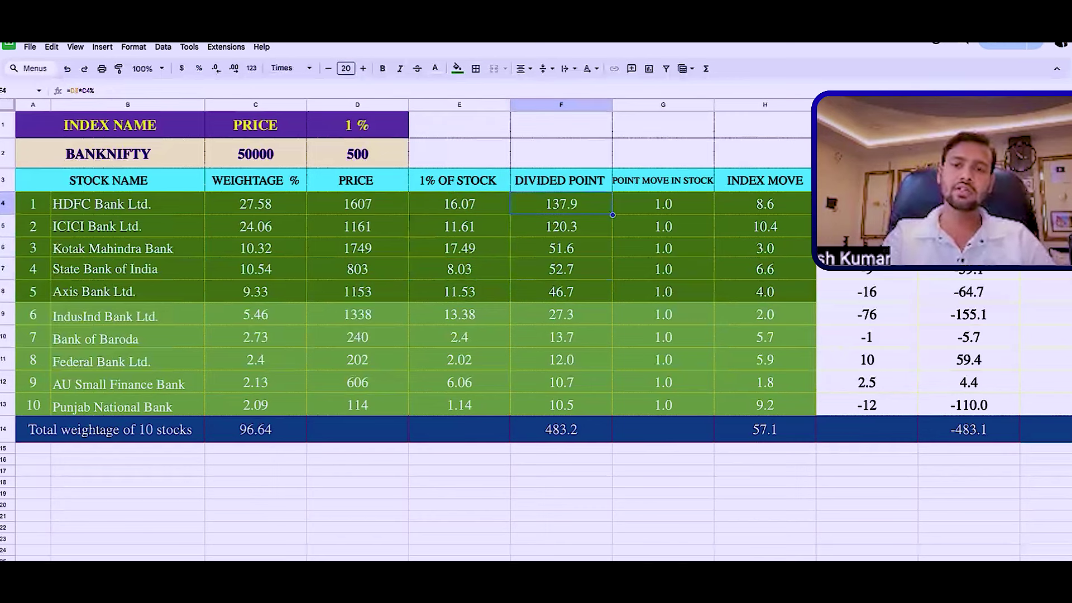
key(Down)
key(Down)
key(Up)
key(Up)
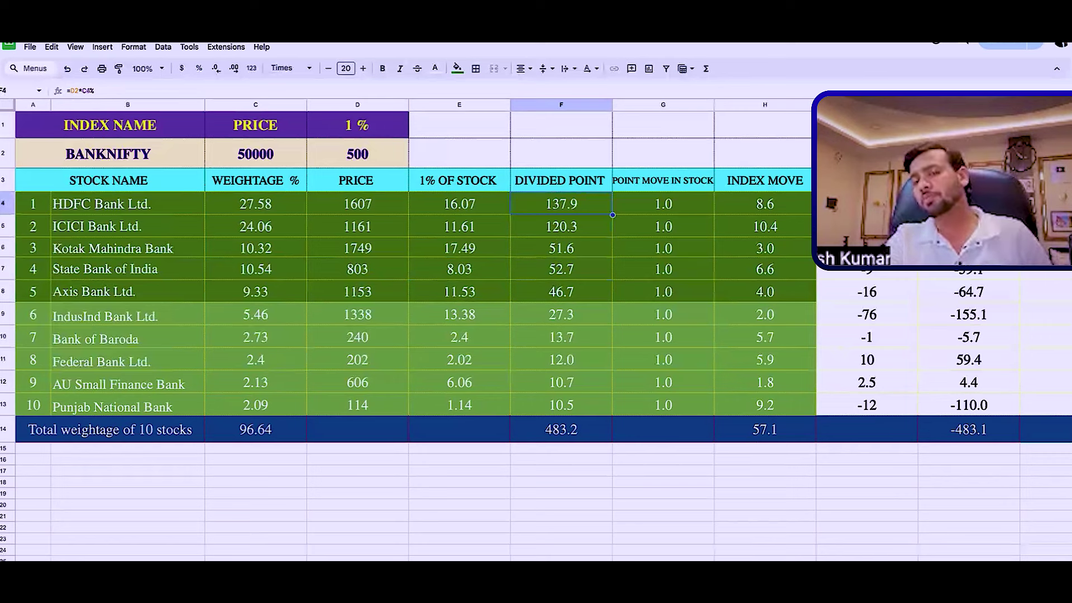
key(Down)
key(Up)
key(Up)
Compare the one-point stock move with the resulting index move for HDFC Bank and ICICI Bank
key(Right)
key(Down)
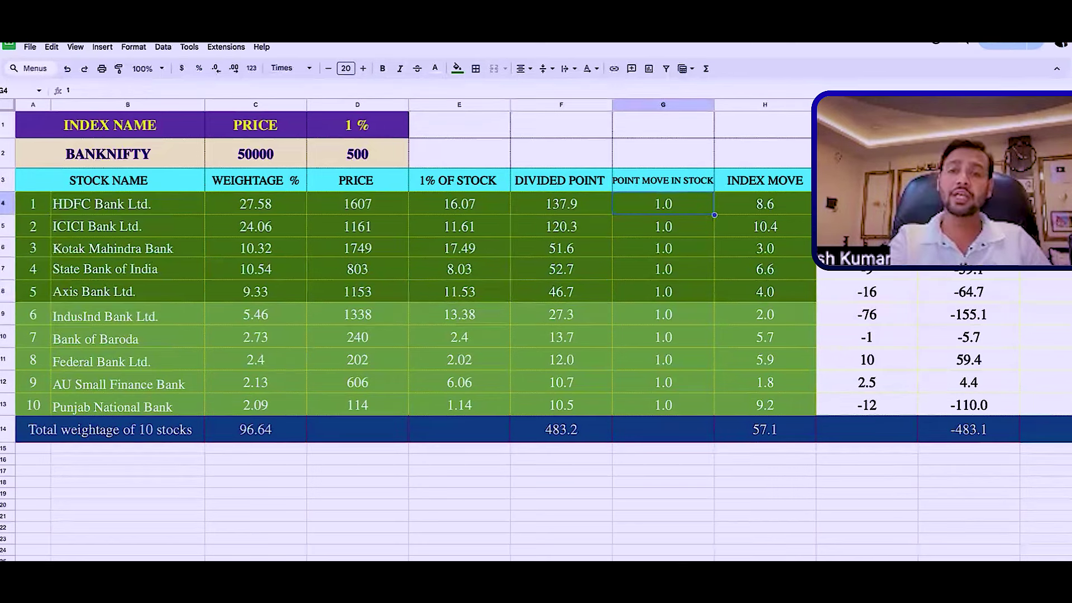
click(764, 204)
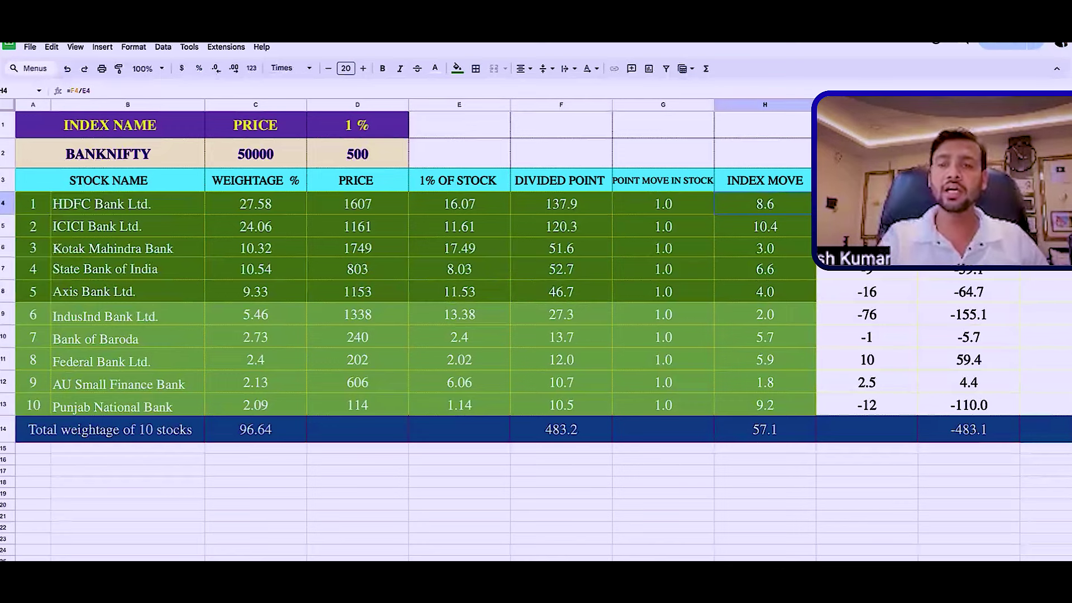
click(663, 204)
click(765, 204)
click(663, 204)
click(662, 226)
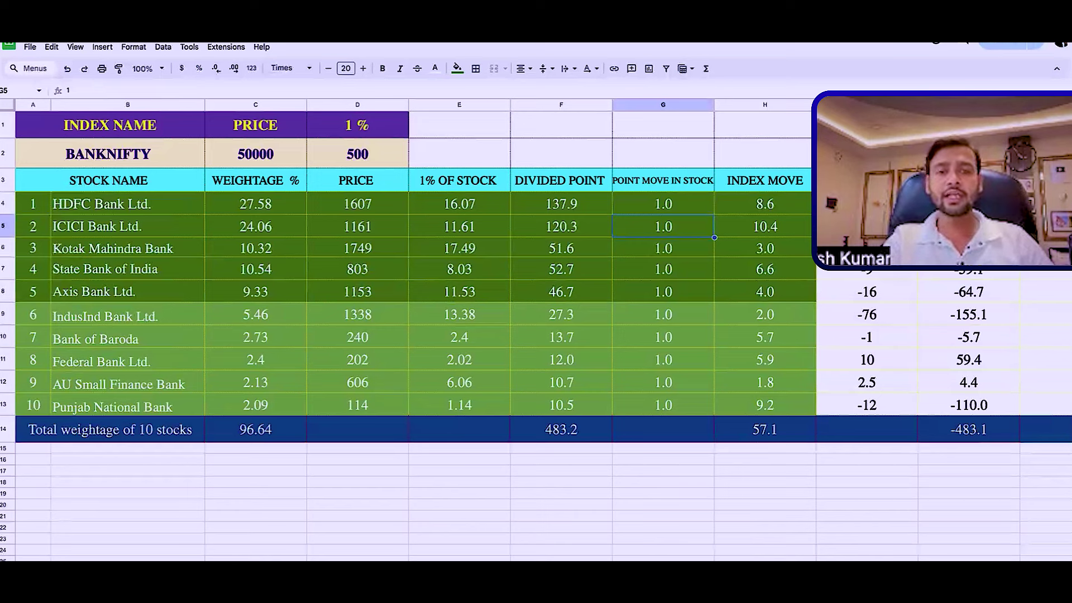
click(764, 226)
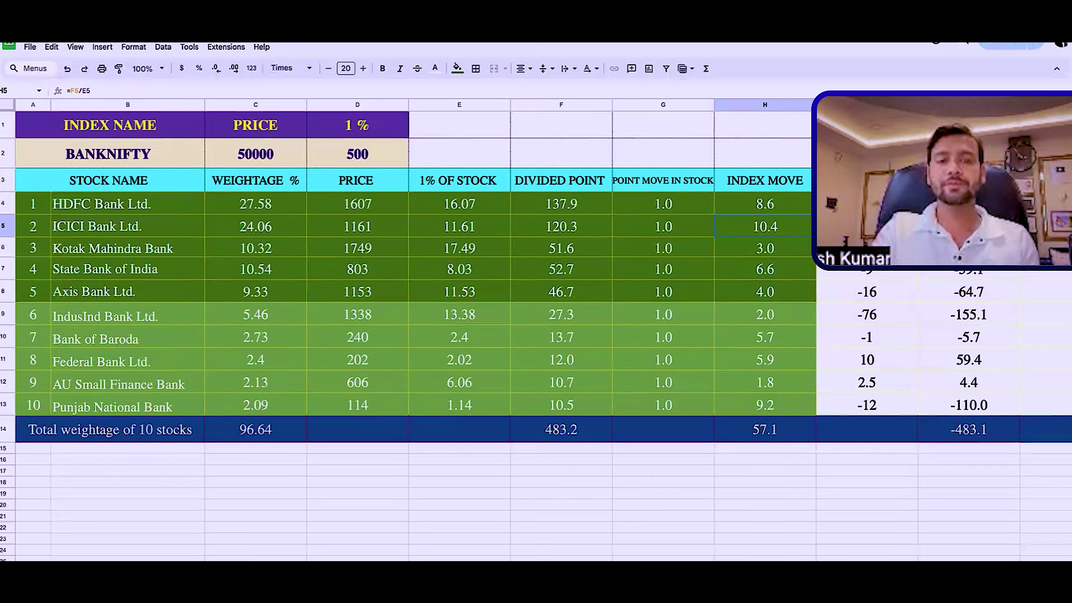
click(663, 226)
click(663, 204)
click(662, 226)
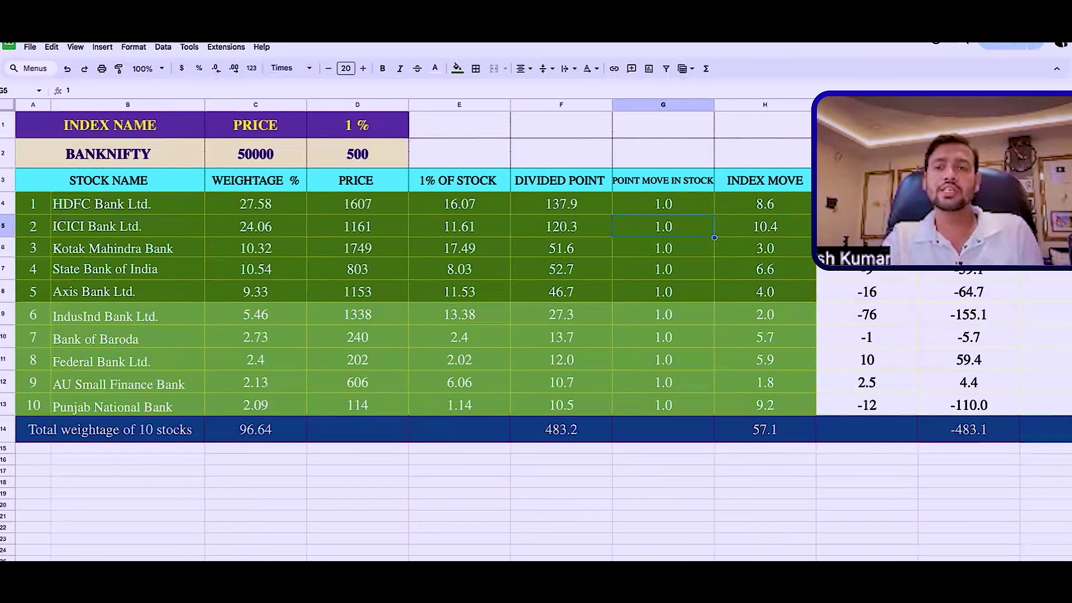
Check the share prices of HDFC Bank and ICICI Bank against ICICI Bank's point move
click(385, 206)
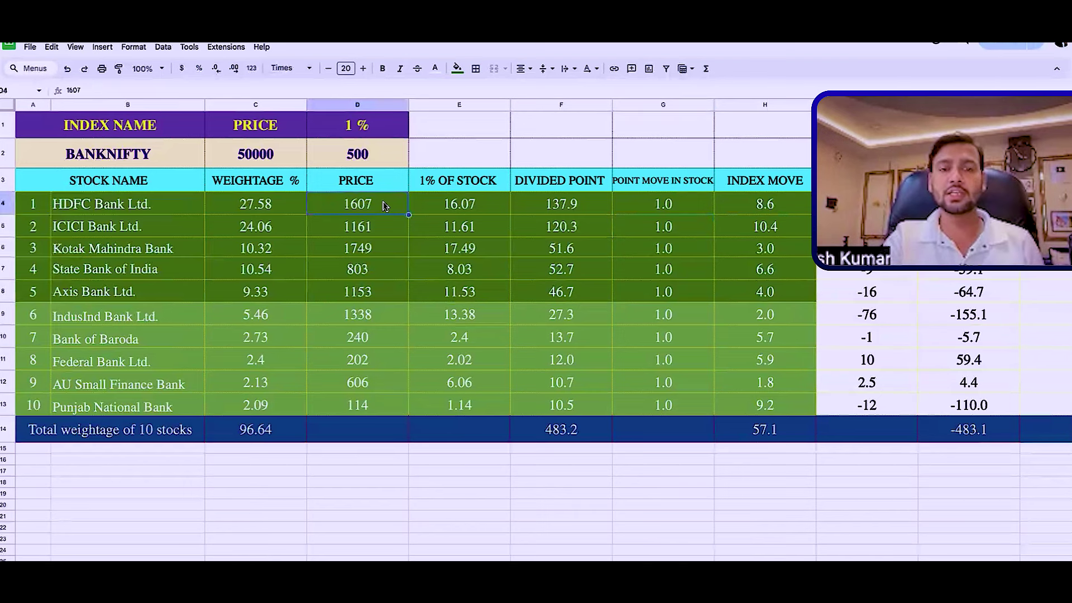
click(386, 225)
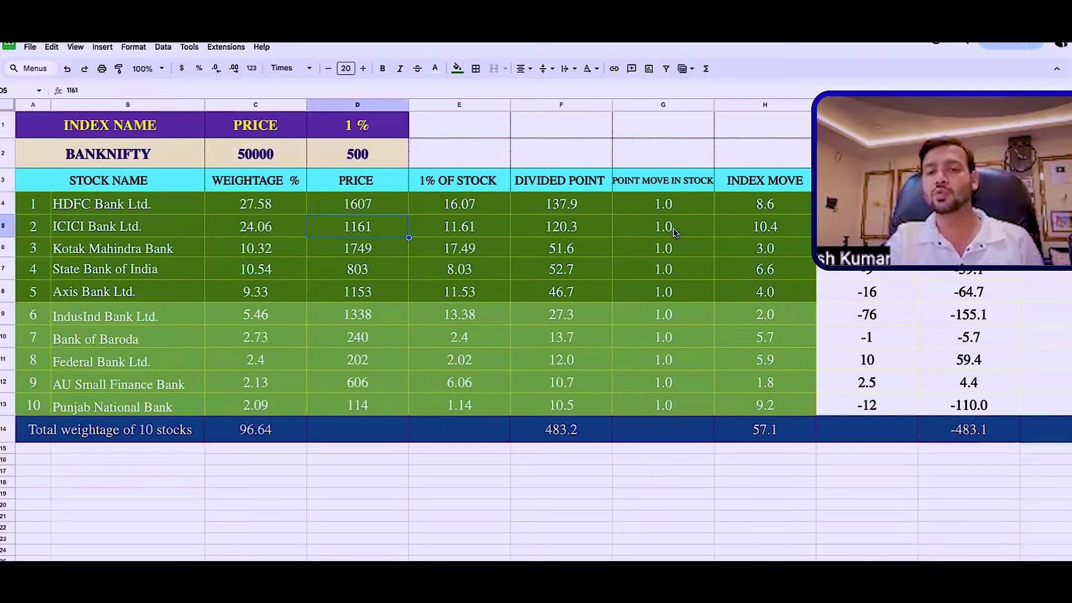
click(675, 232)
Compare the one-point stock move with the index move for Kotak Mahindra Bank, State Bank of India and Axis Bank
key(Down)
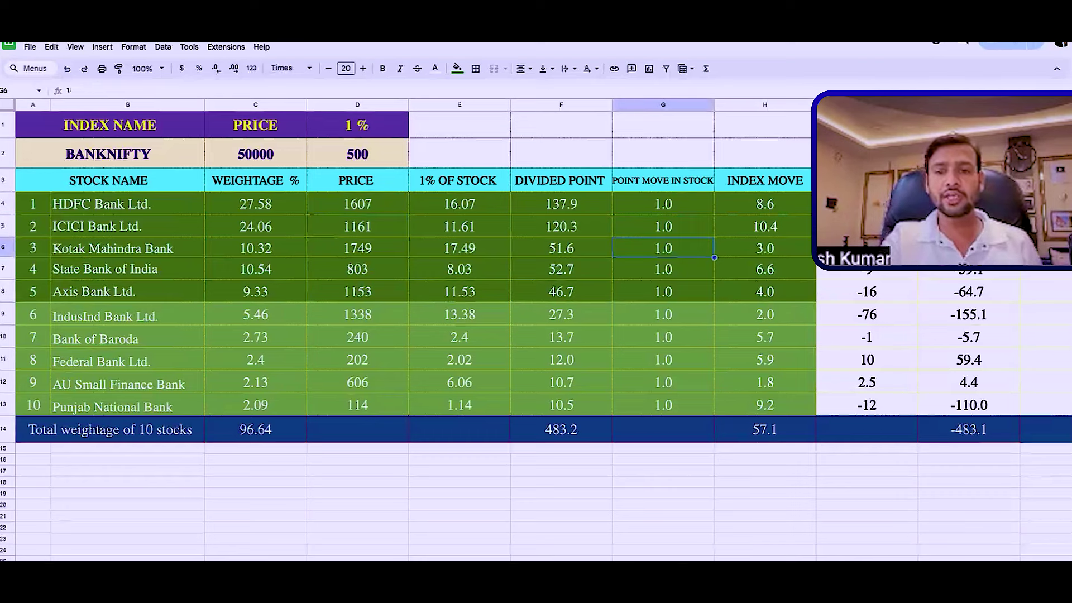
click(765, 248)
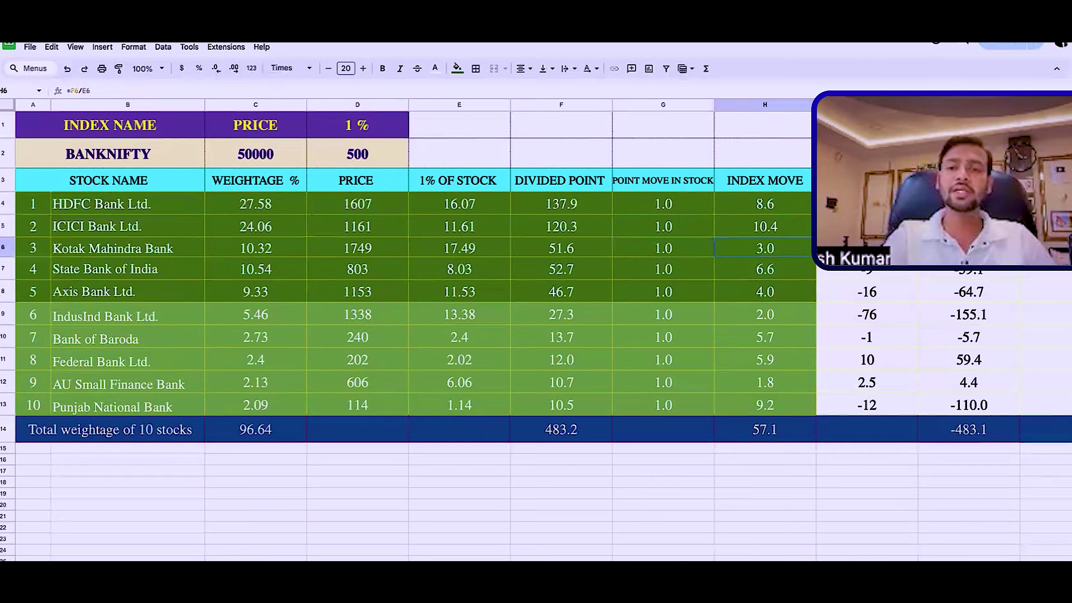
click(663, 248)
click(663, 270)
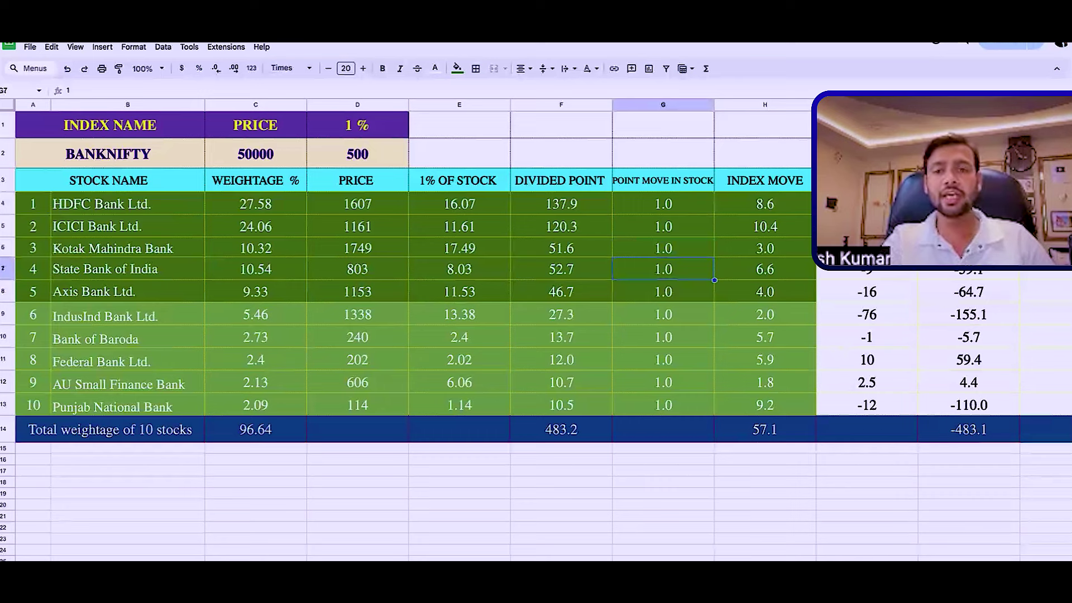
click(765, 269)
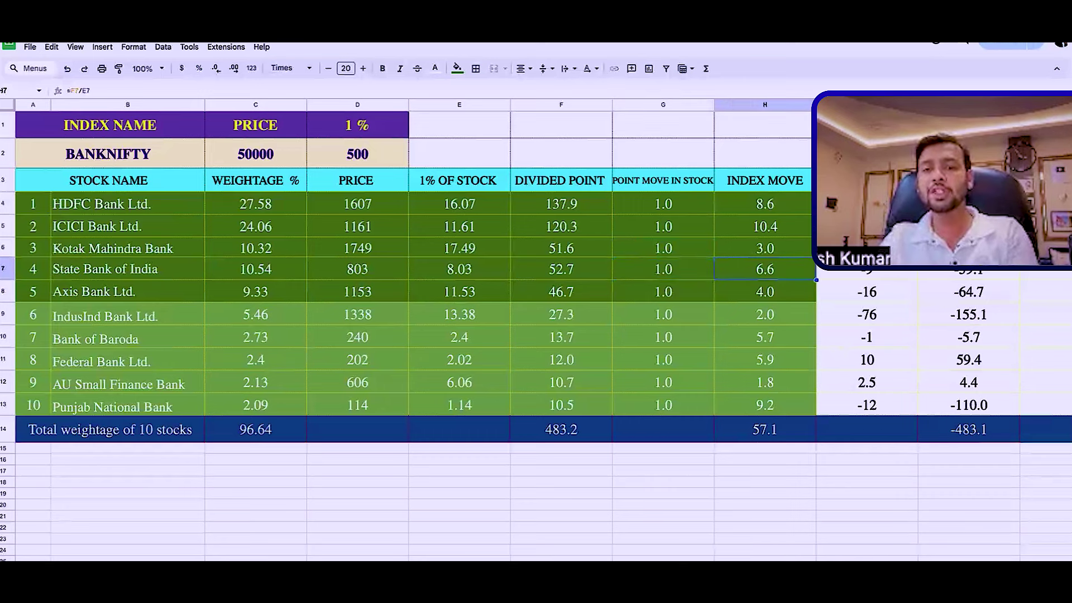
click(663, 269)
click(663, 292)
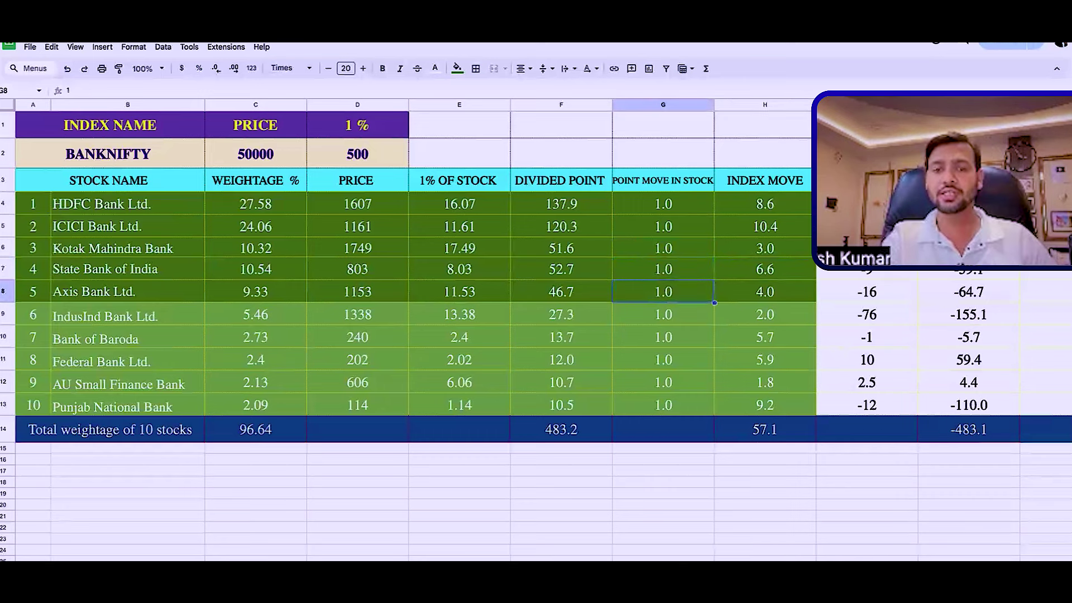
click(765, 292)
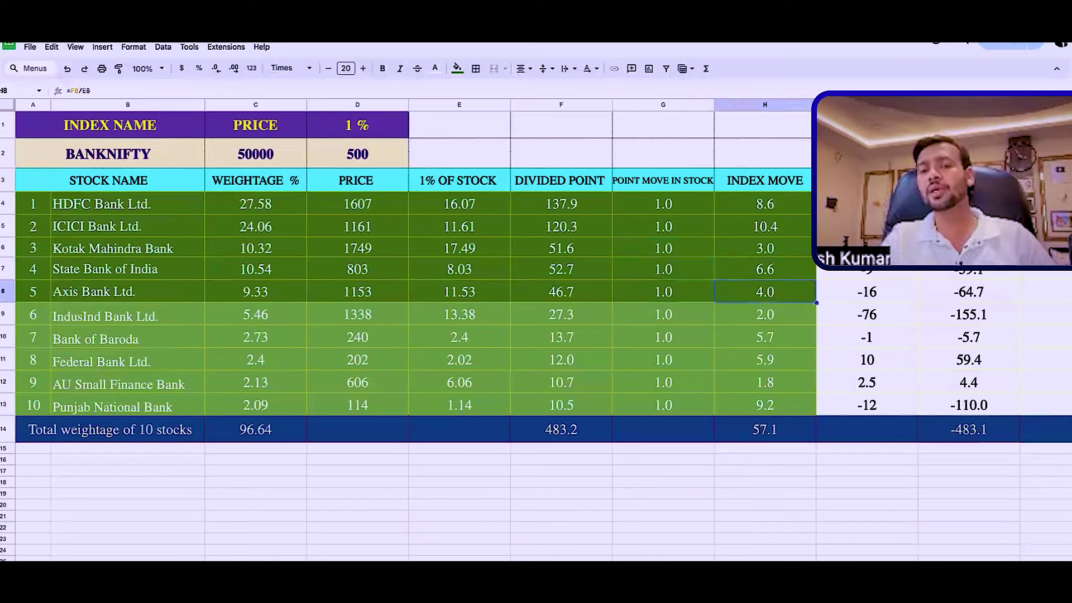
Select the index move values of the five heaviest stocks, from Axis Bank up to HDFC Bank
key(shift+Up)
key(shift+Up)
key(shift+Up)
key(shift+Up)
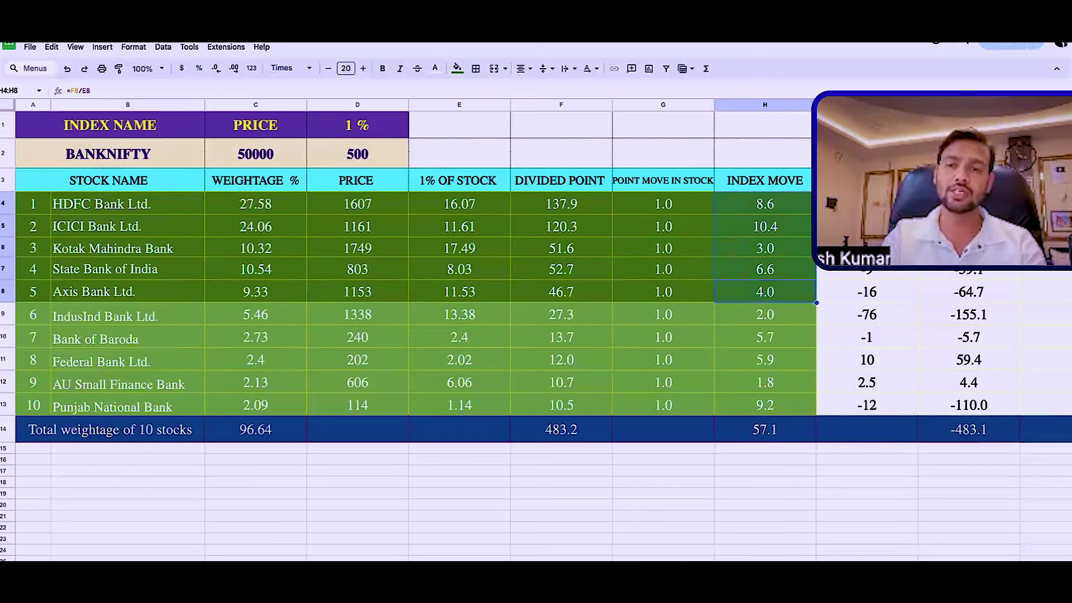
Look through the index moves of the lighter stocks below Axis Bank, finishing at Bank of Baroda
key(Down)
key(Down)
key(Down)
key(Up)
key(Up)
key(Down)
key(Down)
key(Down)
key(Down)
key(Up)
key(Up)
key(Up)
key(Up)
key(Down)
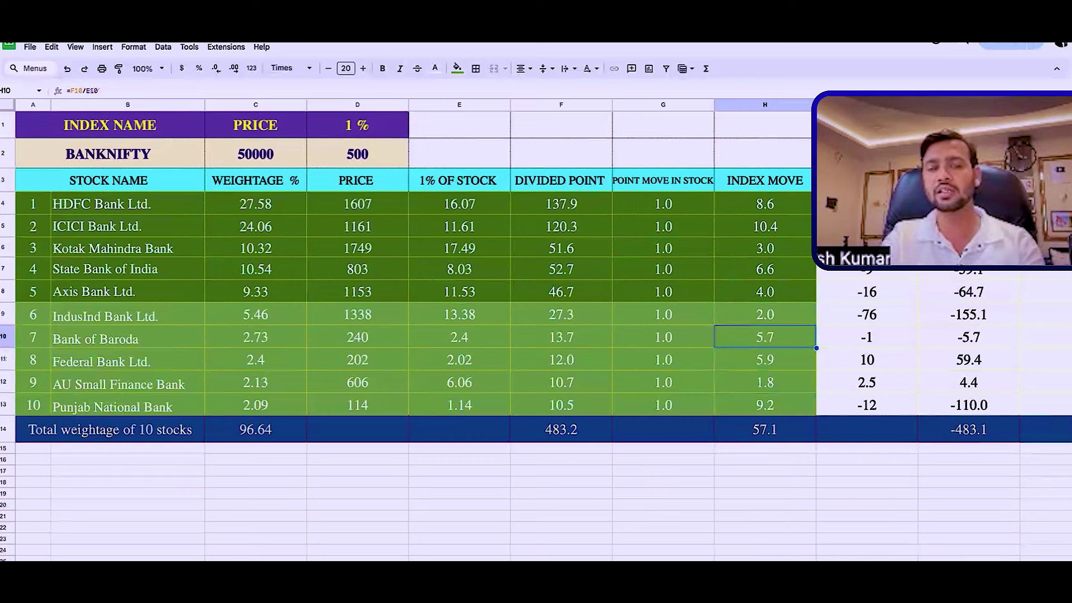
Examine the index moves of Federal Bank through Punjab National Bank, ending on the column's total
key(Down)
key(Down)
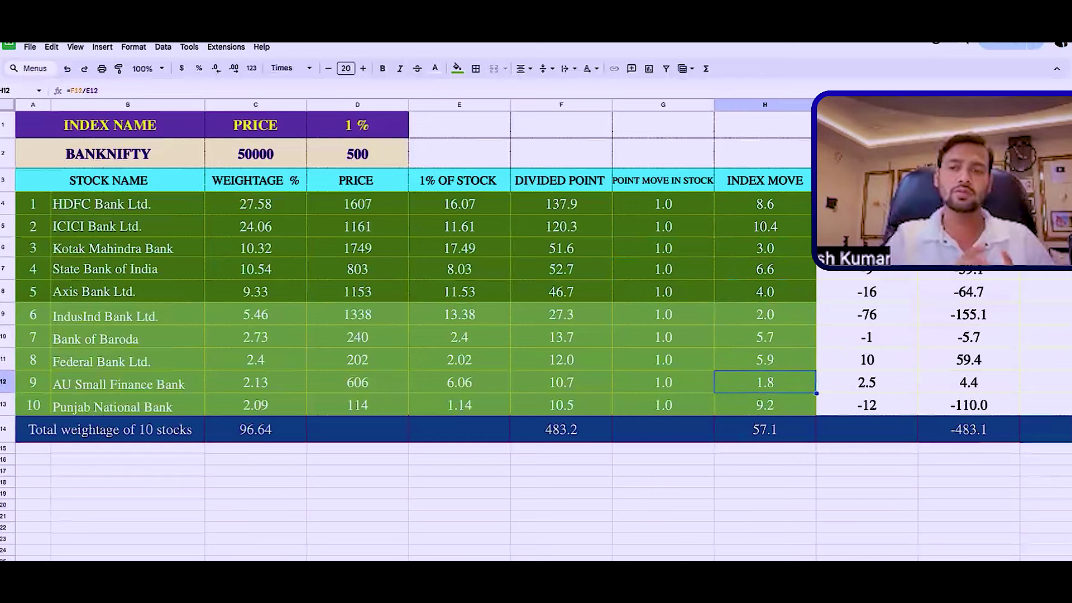
key(Down)
key(Up)
key(Up)
key(Up)
key(Down)
key(Down)
key(Down)
key(Down)
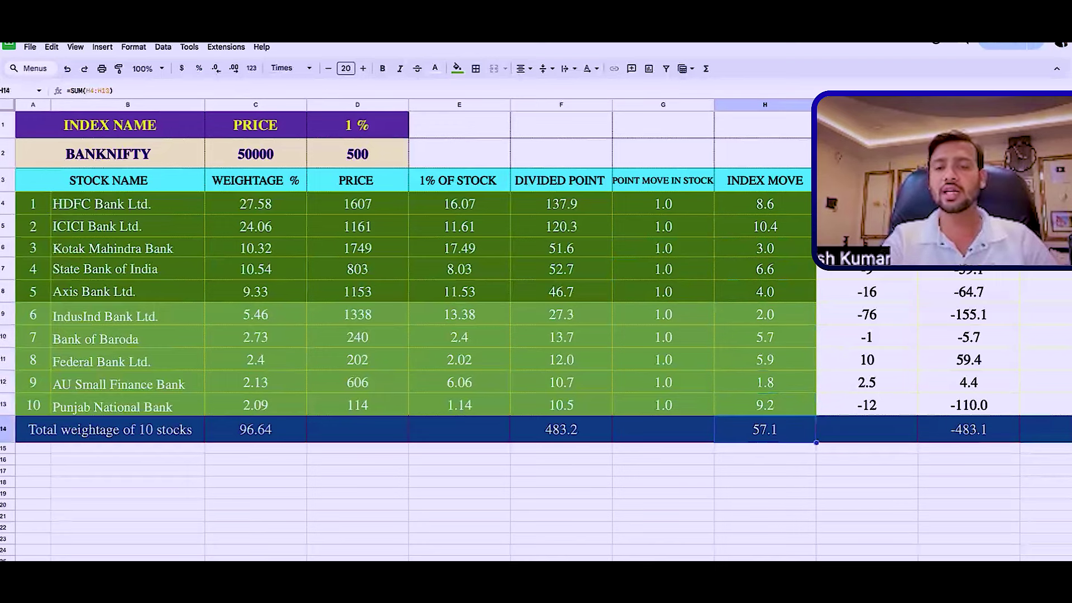
Return up the index move column to Axis Bank's row and bring the columns beyond index move into view
key(Up)
key(Up)
key(Up)
key(Up)
key(Up)
key(Up)
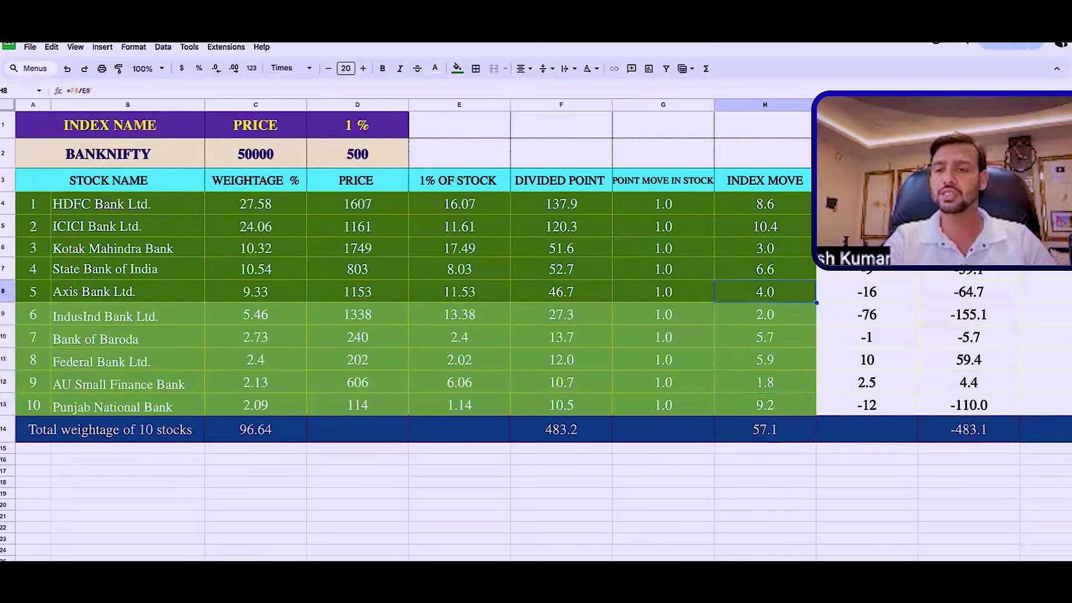
key(Right)
key(Right)
key(Right)
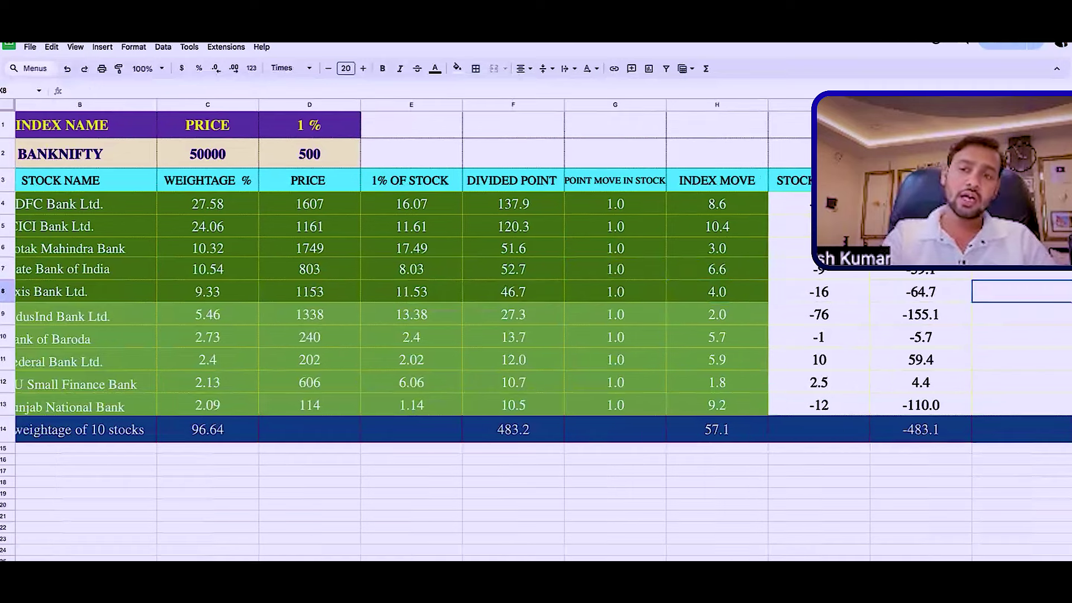
Go from the empty columns beside Axis Bank's row up to HDFC Bank's stocks move cell
key(Right)
key(Left)
key(Left)
key(Left)
key(Left)
key(Up)
key(Up)
key(Up)
key(Up)
key(Right)
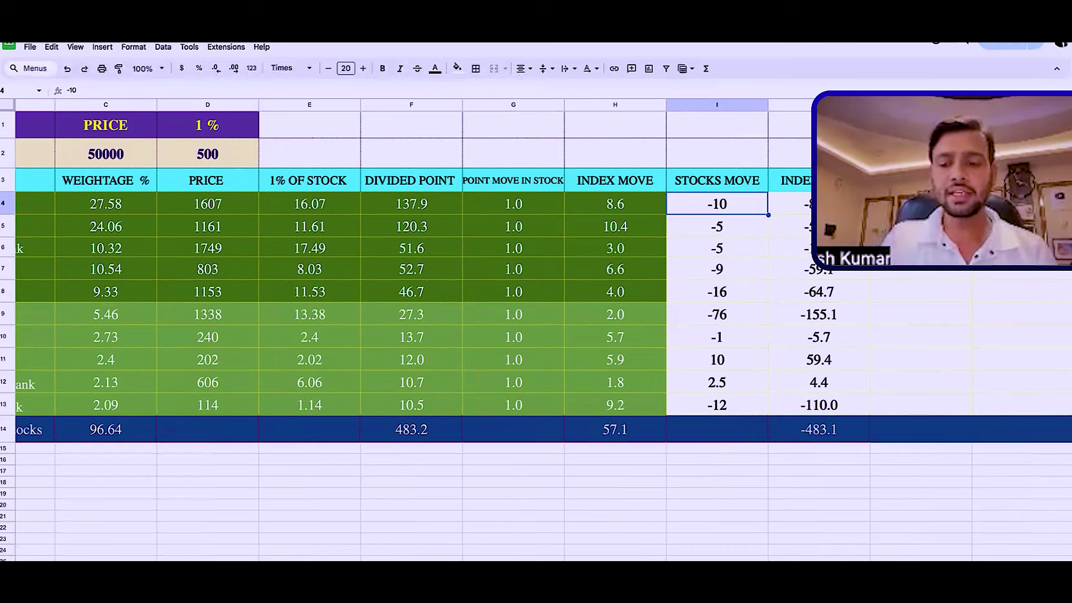
Review HDFC Bank's row from its point move back to the stock name, finishing on its stocks move cell
click(513, 204)
key(Left)
key(Left)
key(Left)
key(Left)
key(Left)
key(Left)
key(Right)
key(Right)
key(Right)
key(Right)
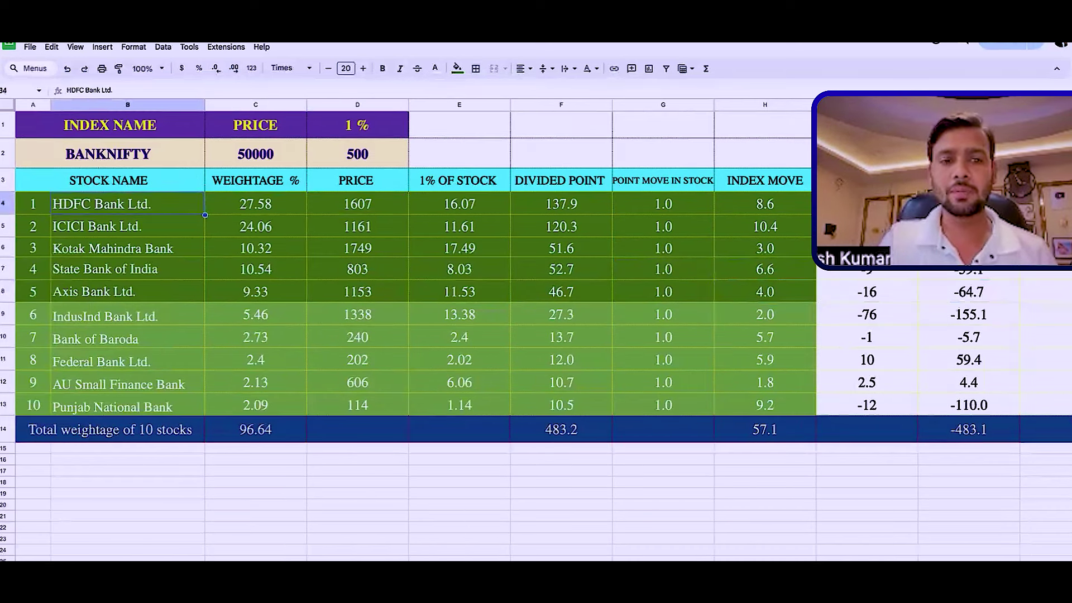
key(Right)
key(Right)
key(Right)
key(Right)
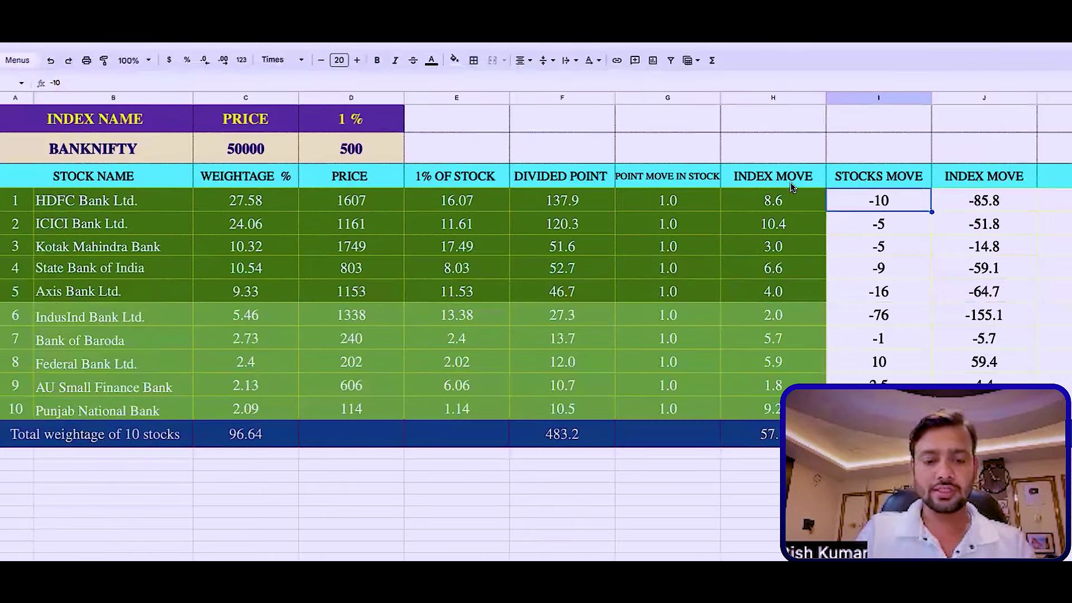
Set HDFC Bank's stocks move to 4.6 and check its calculated index move
text(4.6)
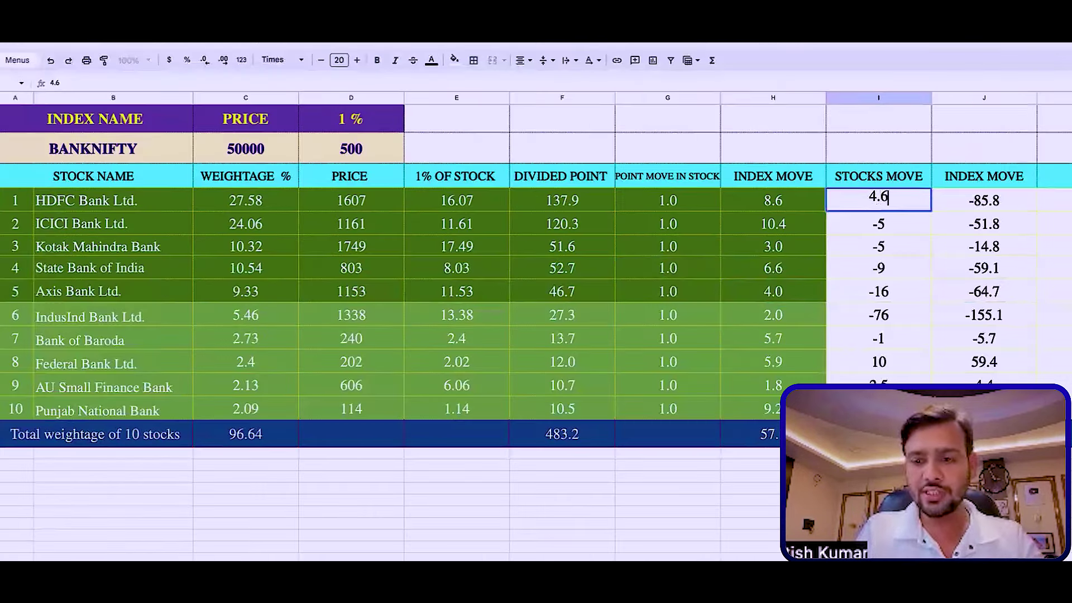
key(Return)
click(878, 200)
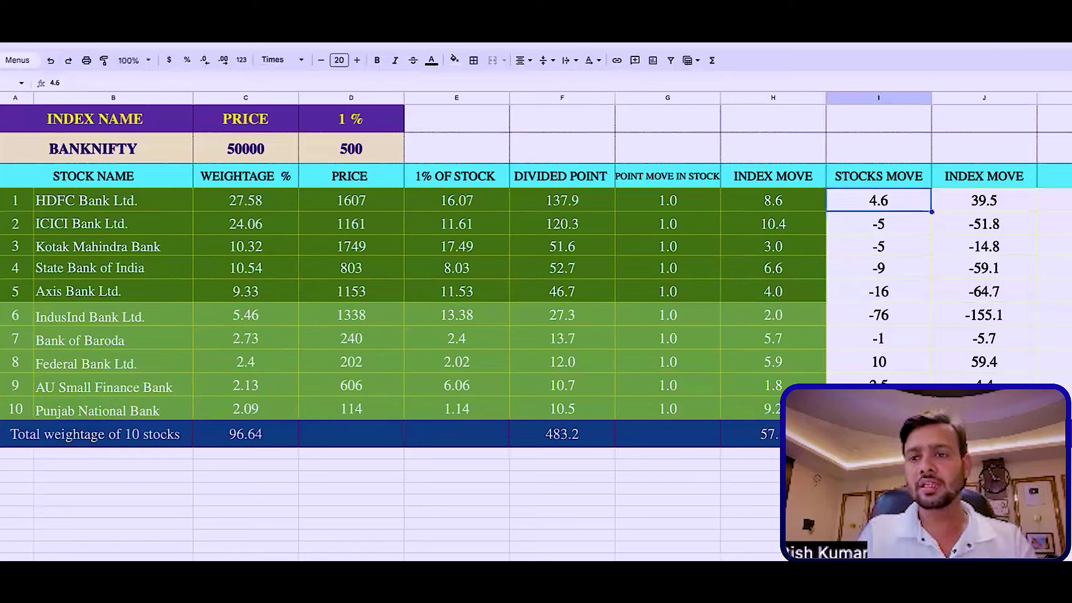
click(984, 201)
click(878, 200)
click(984, 201)
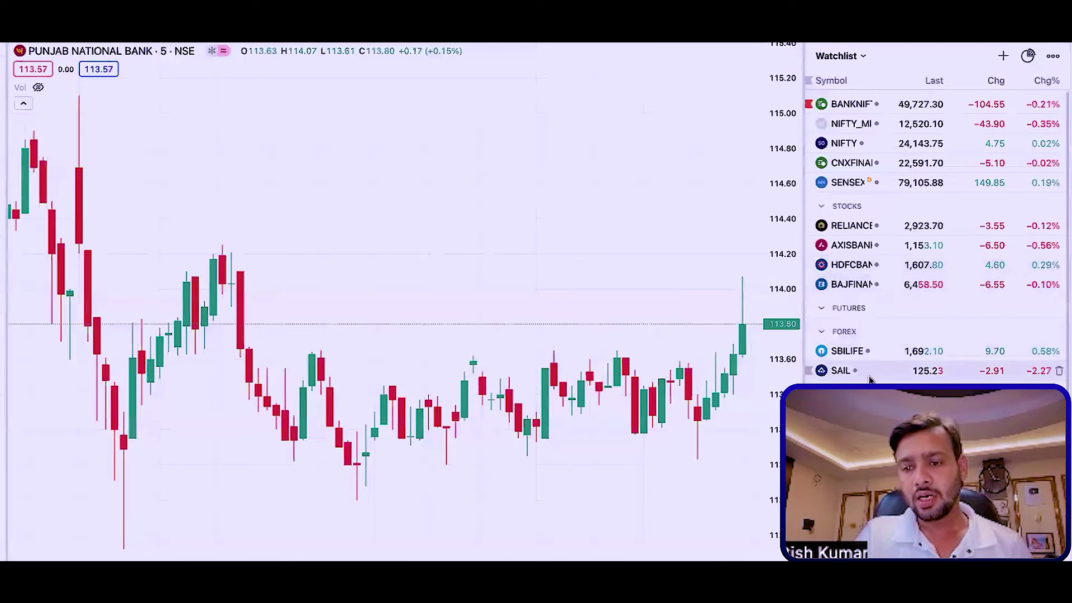
Look up ICICI Bank's point change in the TradingView watchlist and set its stocks move in the spreadsheet to -6.7
scroll(870, 357, down, 5)
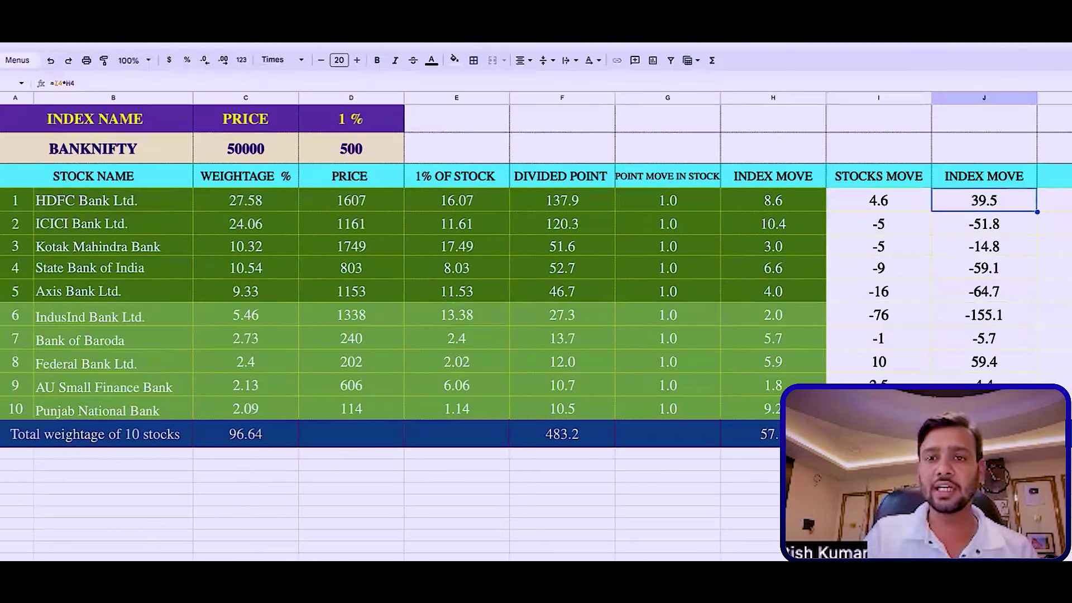
click(894, 224)
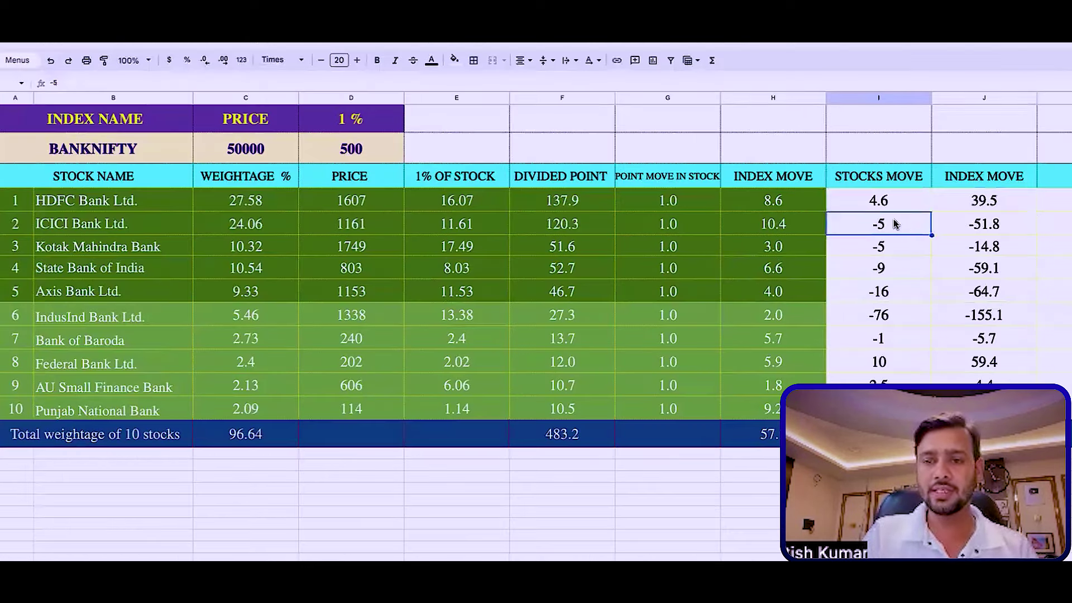
text(-6.7)
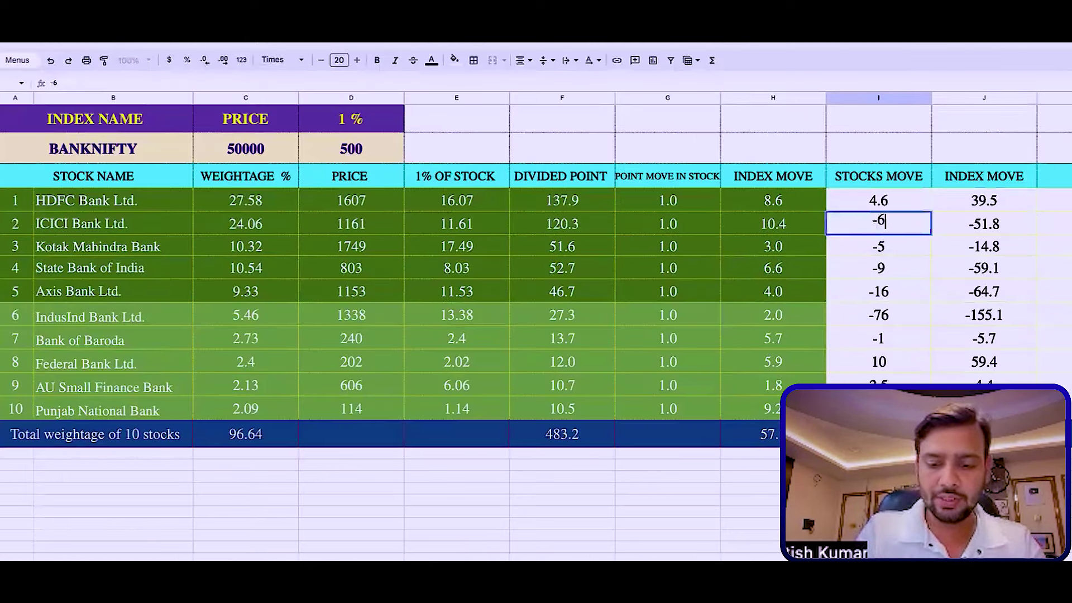
key(Tab)
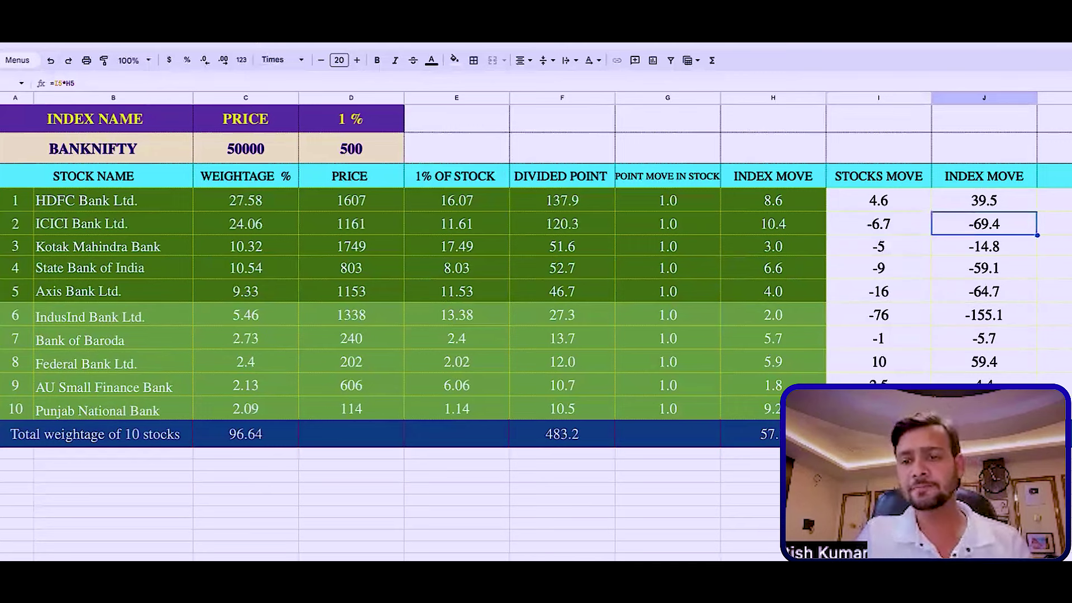
key(Return)
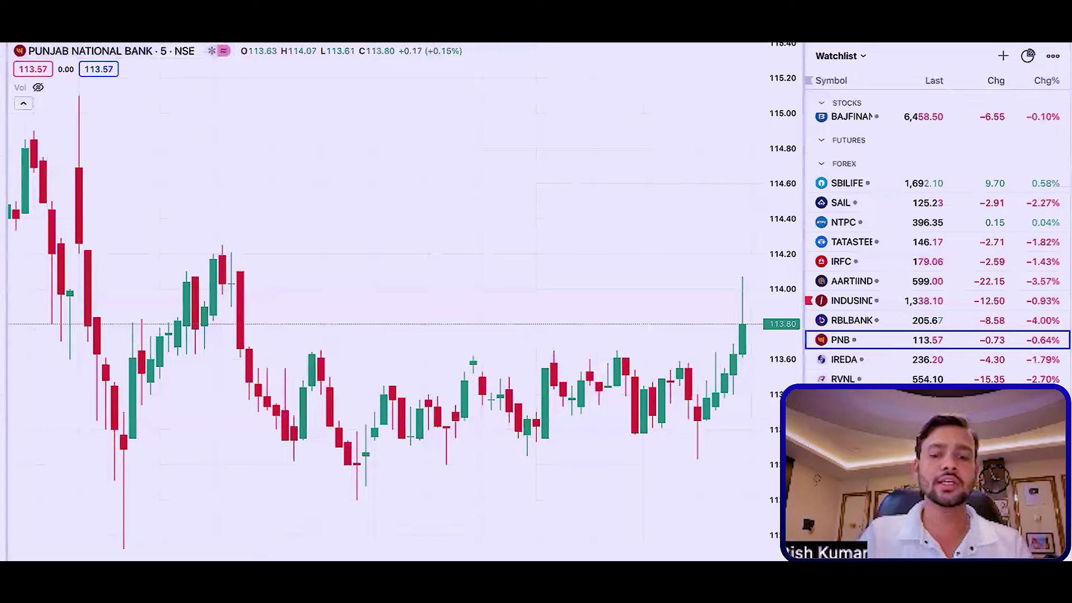
Open the NSE chart of Kotak Mahindra Bank in TradingView and set its stocks move in the spreadsheet to -4.1
text(KOTAK)
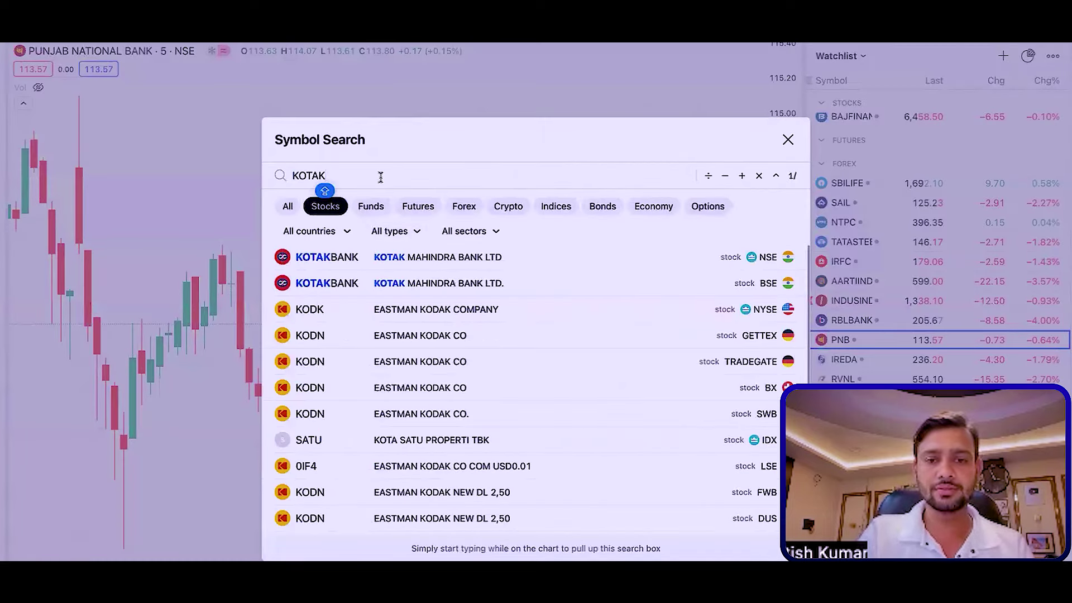
click(409, 256)
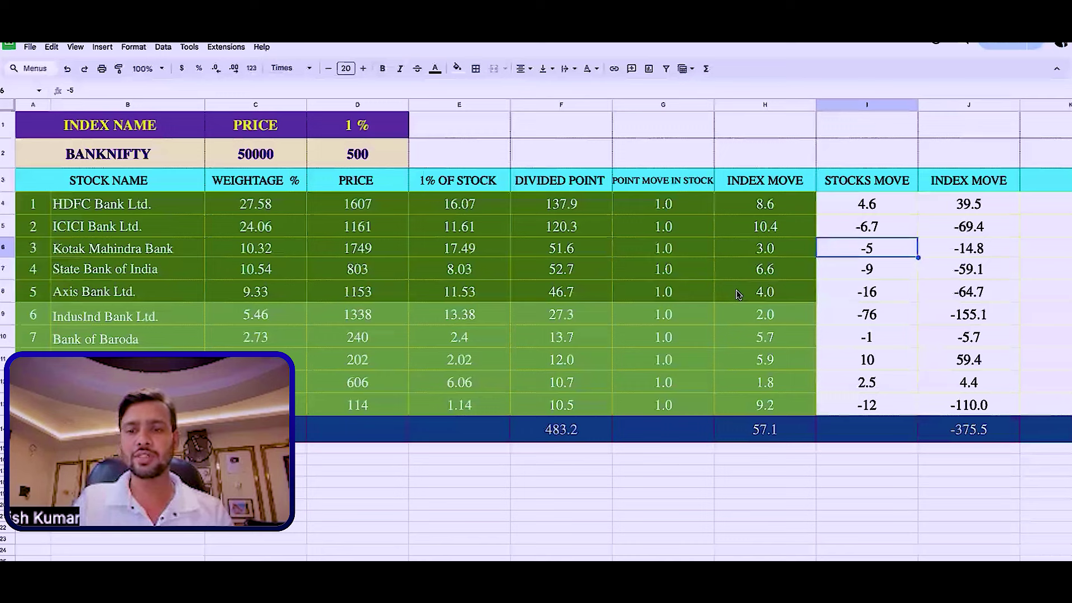
text(-4.1)
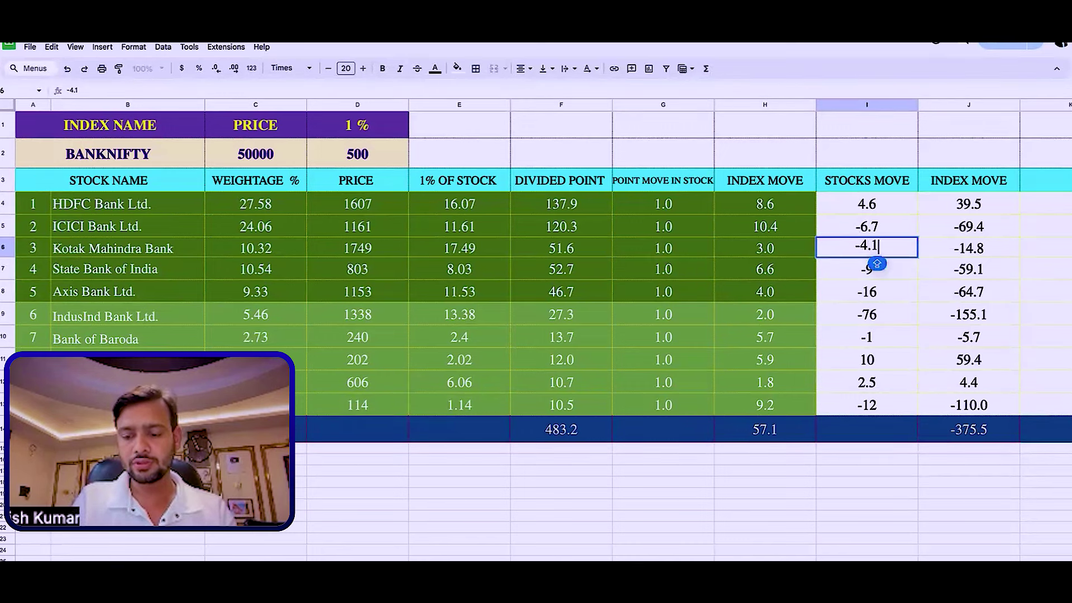
key(Return)
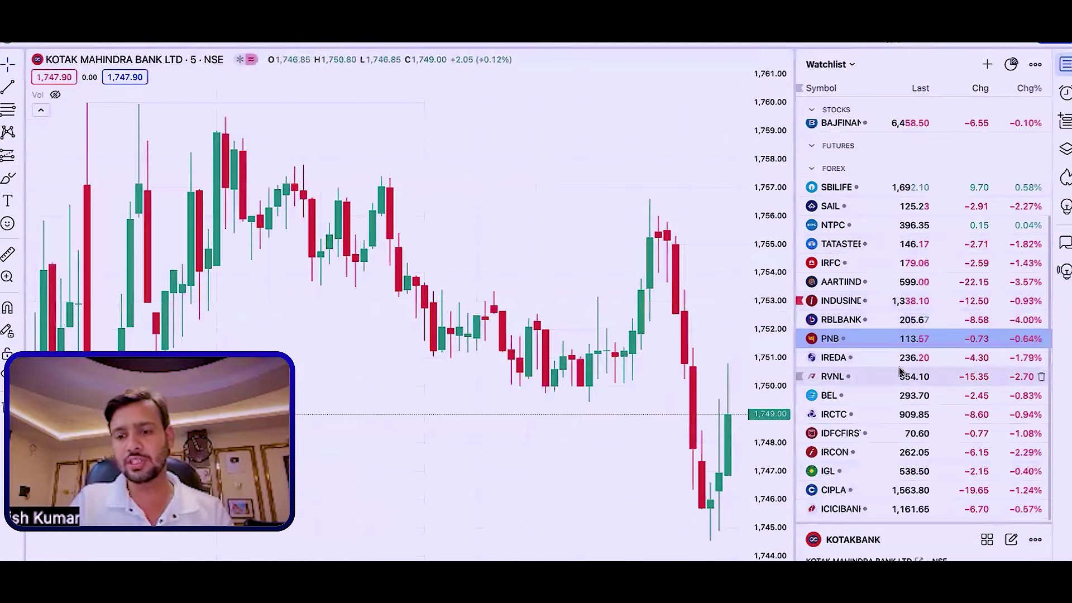
Open State Bank of India's NSE chart in TradingView using the symbol SBIN, and set its stocks move in the spreadsheet to 5.45
scroll(900, 372, up, 3)
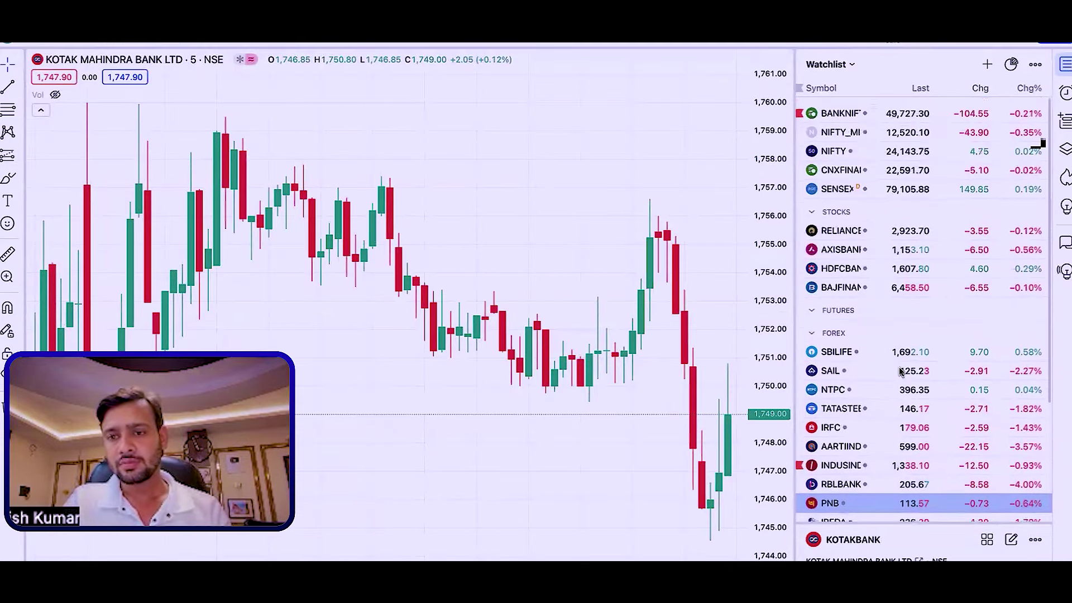
scroll(900, 371, down, 3)
scroll(900, 371, up, 1)
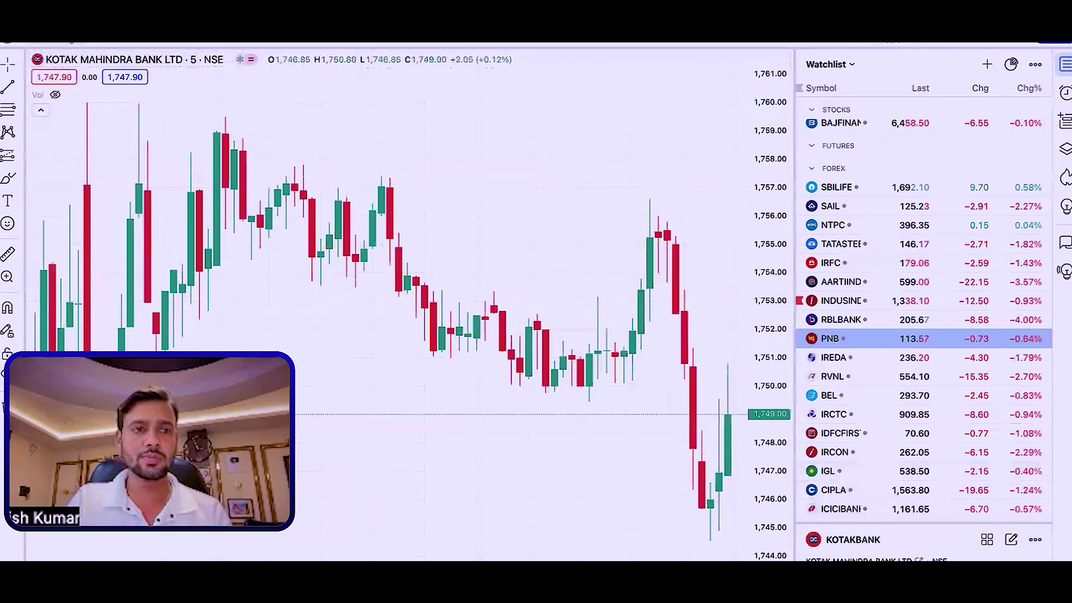
click(78, 59)
text(W)
key(BackSpace)
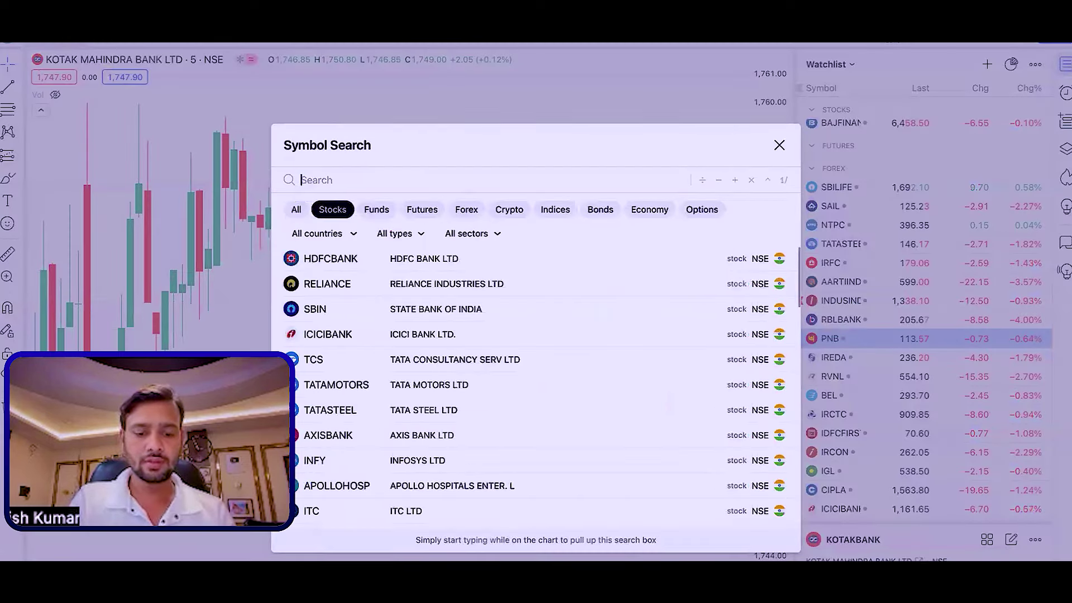
text(SBIN)
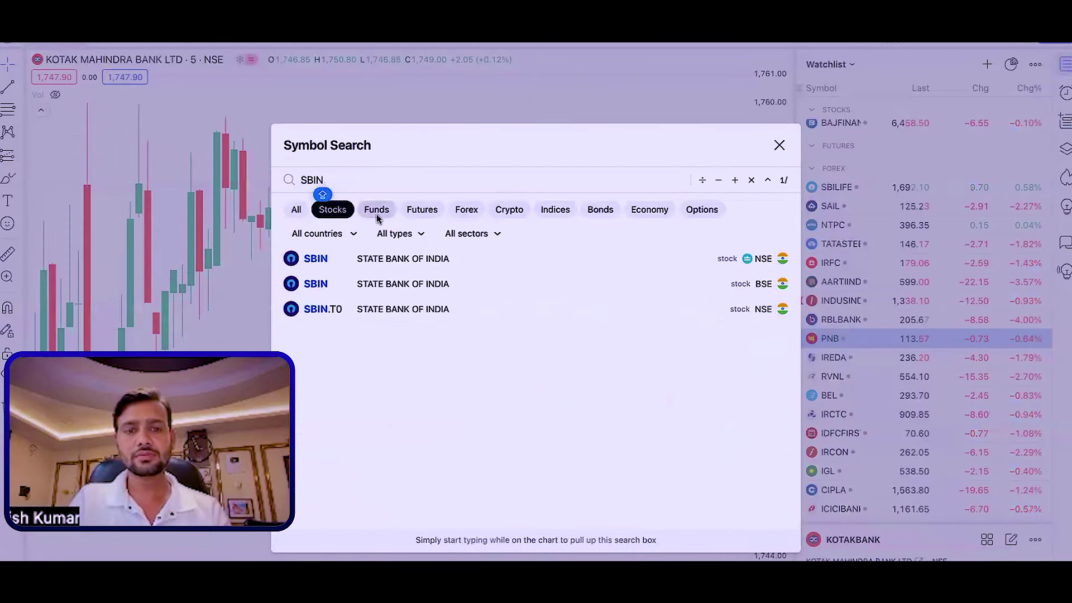
click(608, 266)
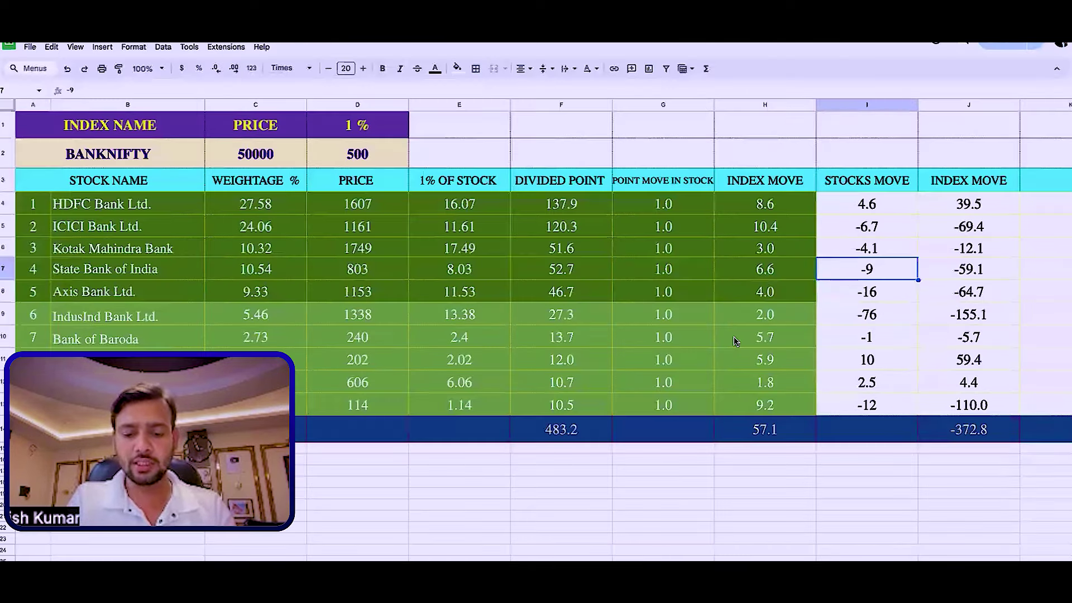
text(5.45)
key(Return)
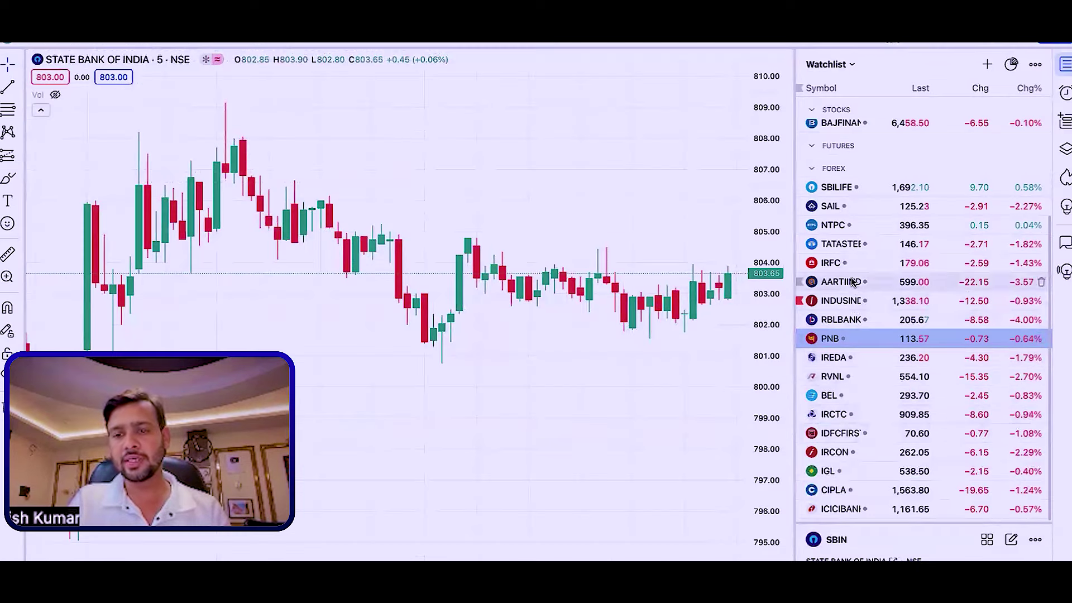
Find Axis Bank's point change in the TradingView watchlist and set its stocks move in the spreadsheet to 6.5
scroll(852, 223, up, 3)
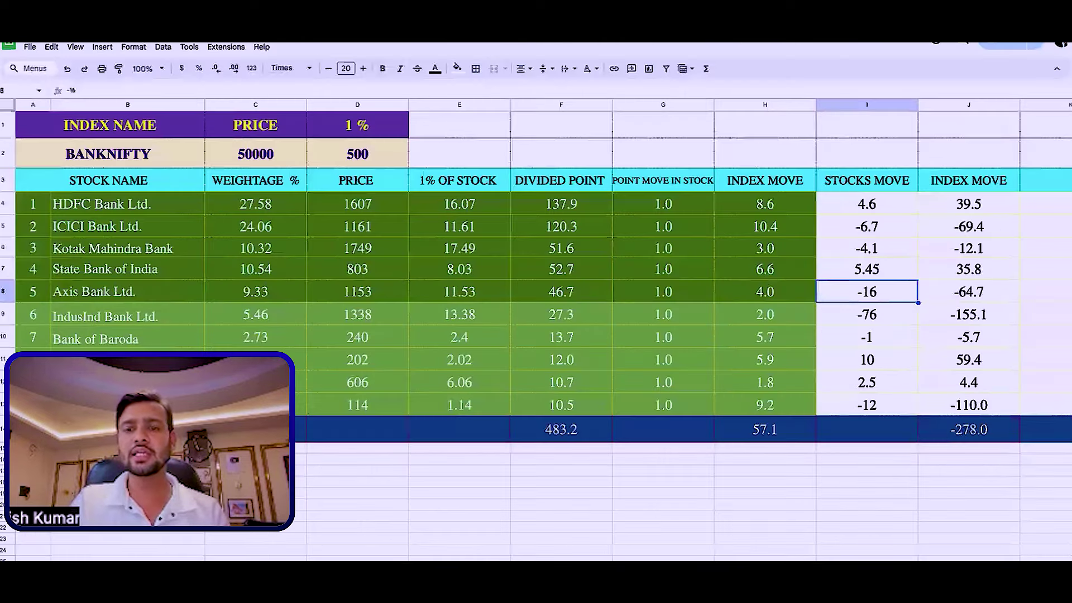
text(6.5)
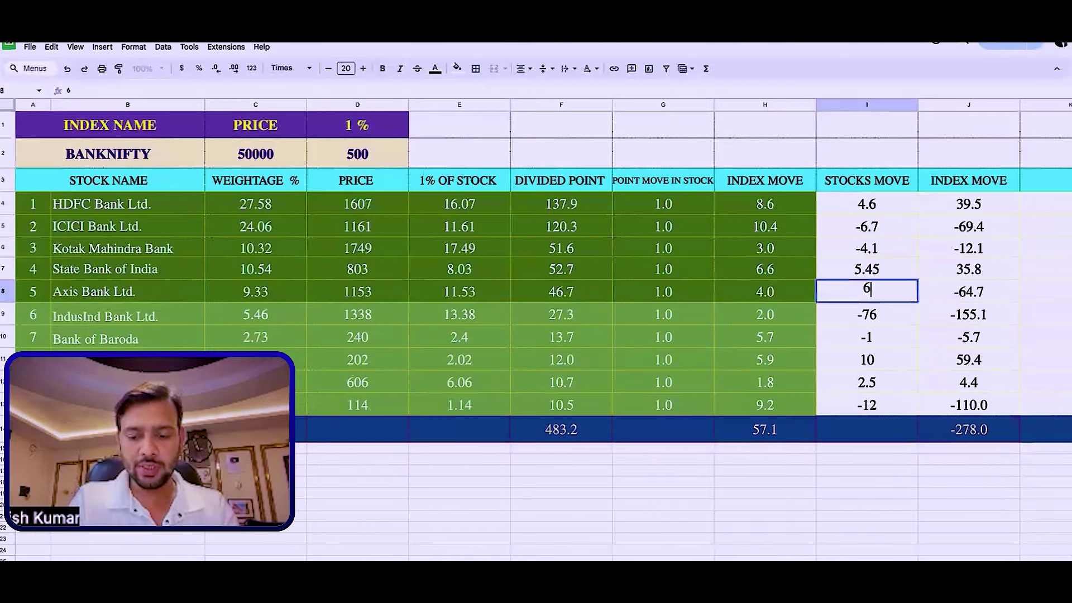
key(Tab)
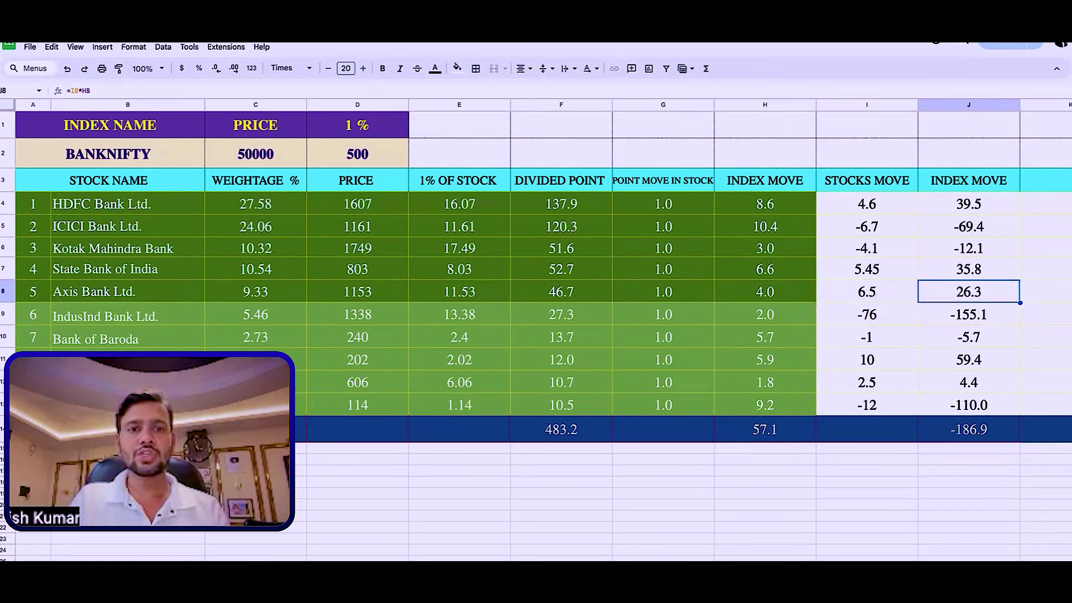
Check IndusInd Bank's point change in the TradingView watchlist and set its stocks move in the spreadsheet to -12.50
key(ctrl+Tab)
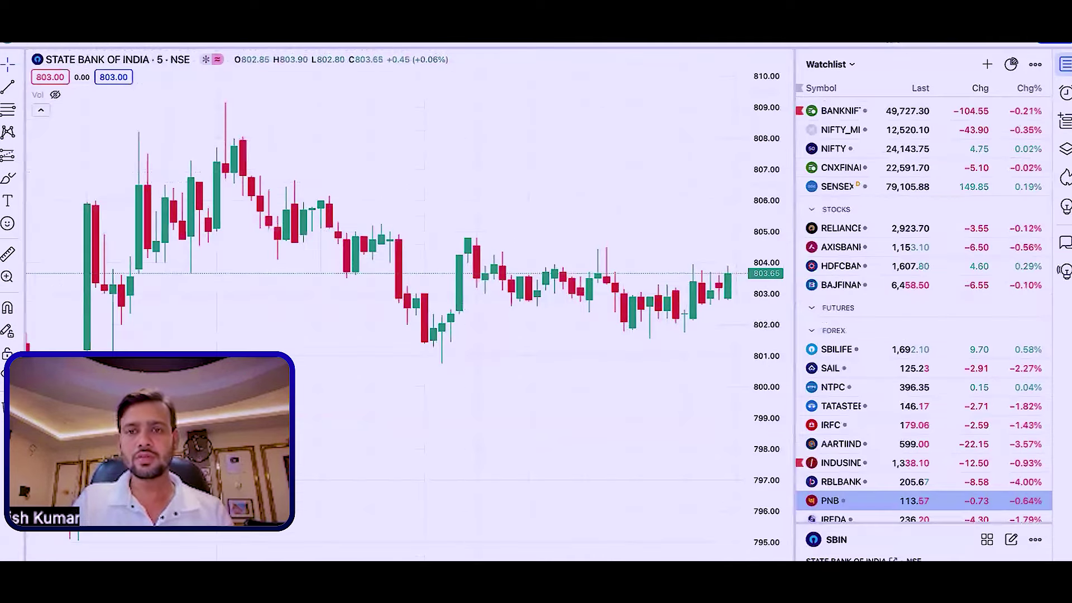
key(alt+Tab)
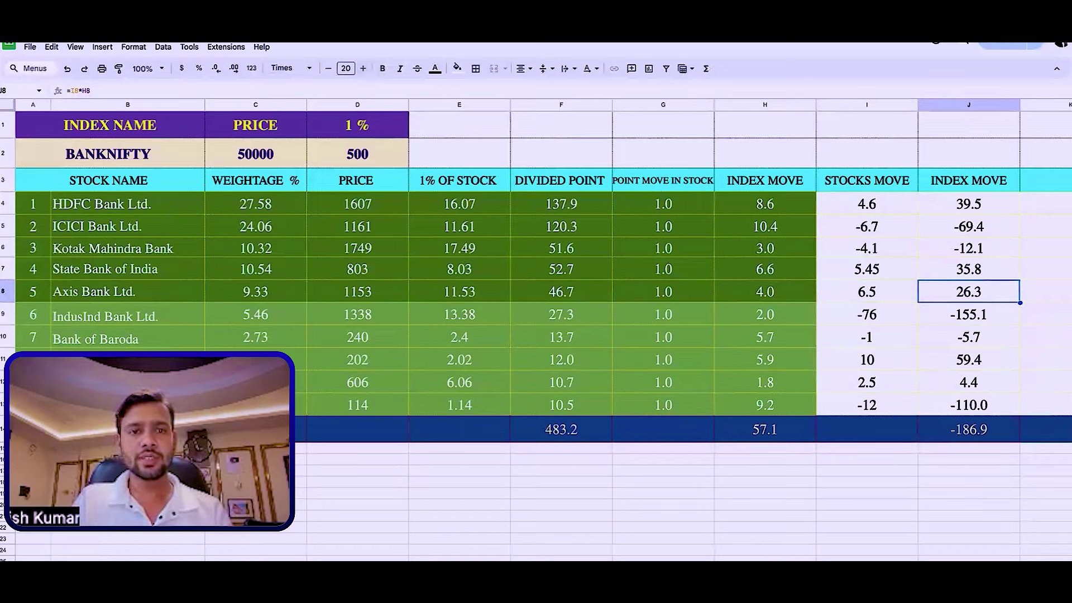
key(alt+Tab)
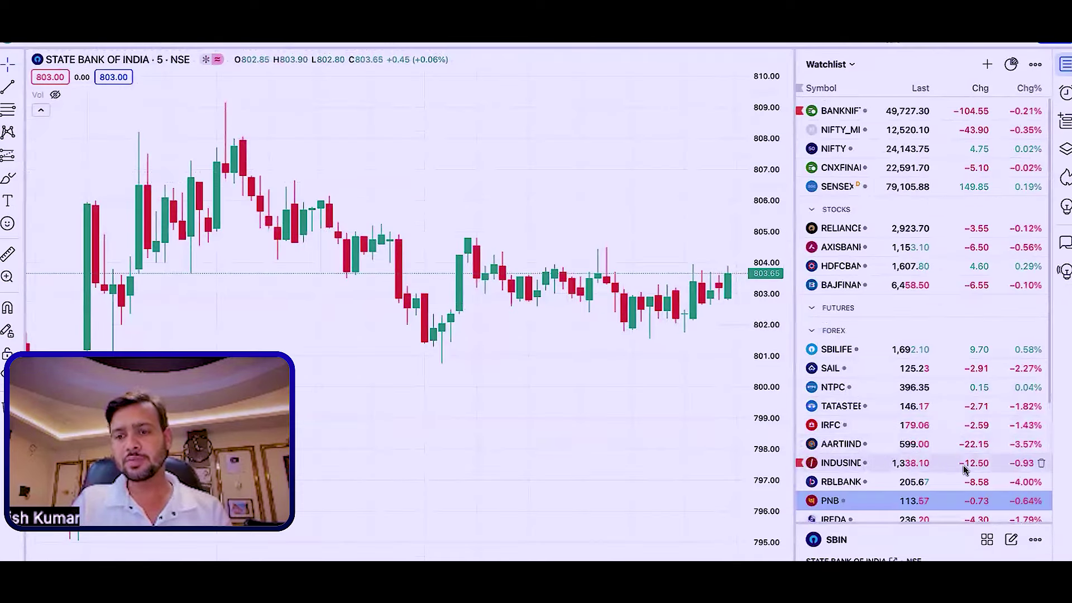
key(alt+Tab)
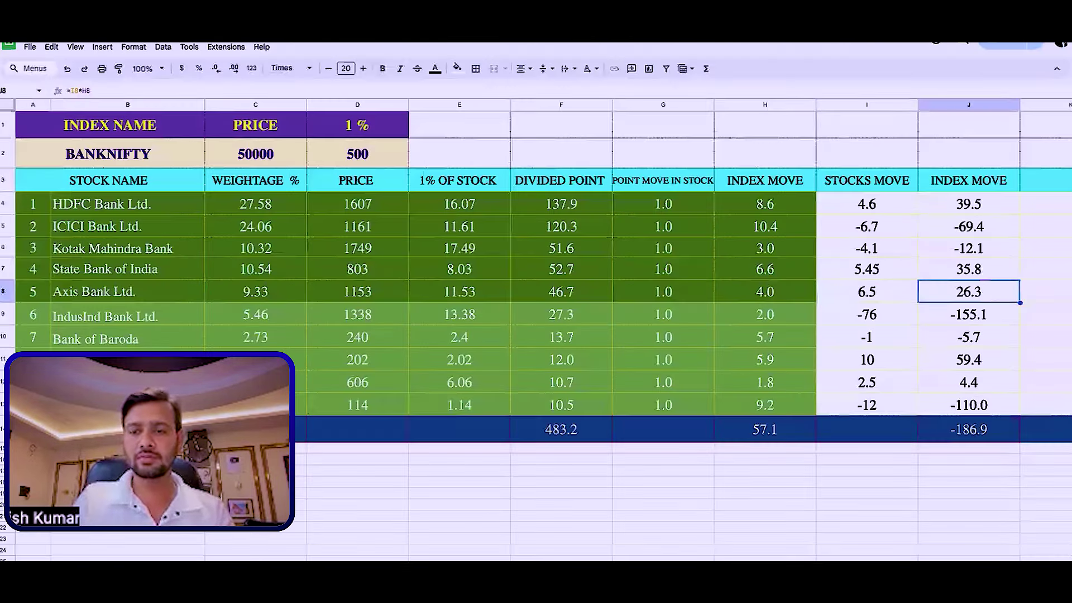
key(Left)
key(Down)
text(-12.50)
key(Return)
key(Up)
key(Down)
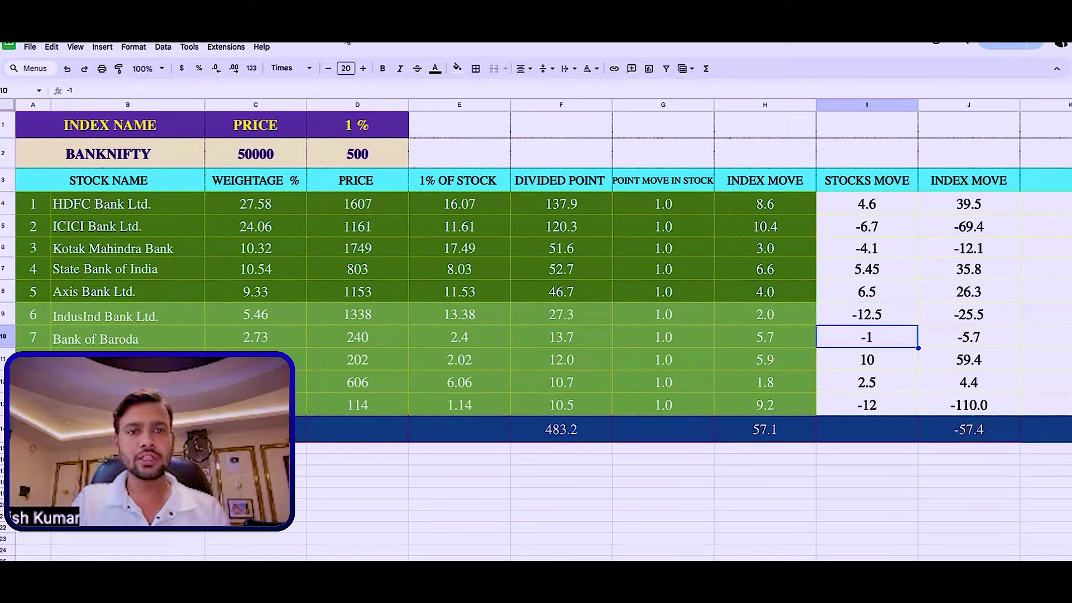
Open Bank of Baroda's NSE chart in TradingView and set its stocks move in the spreadsheet to -2.3
key(ctrl+Tab)
click(67, 43)
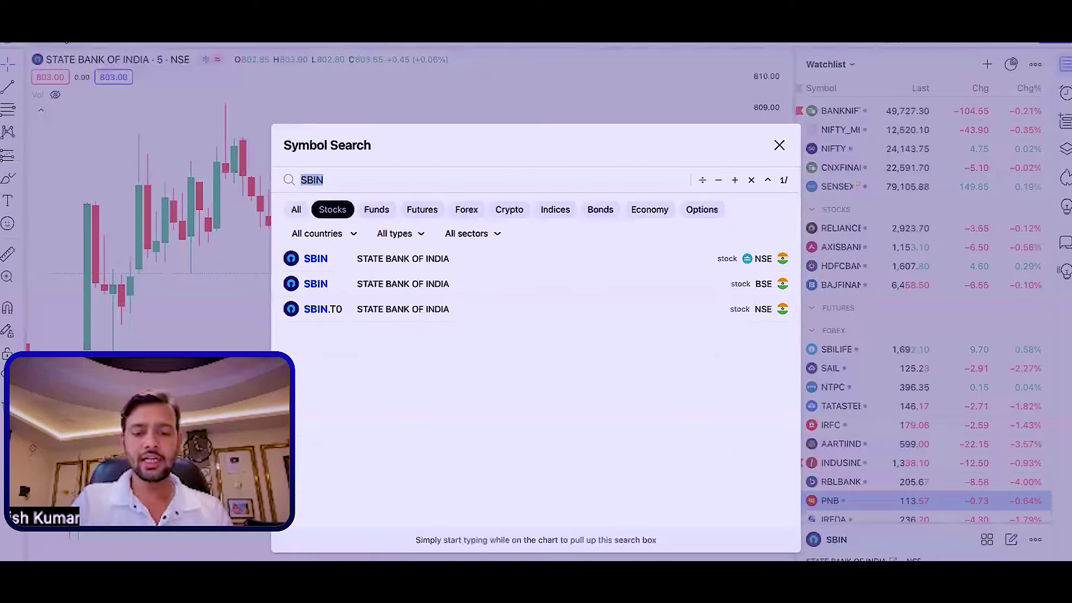
text(BANK)
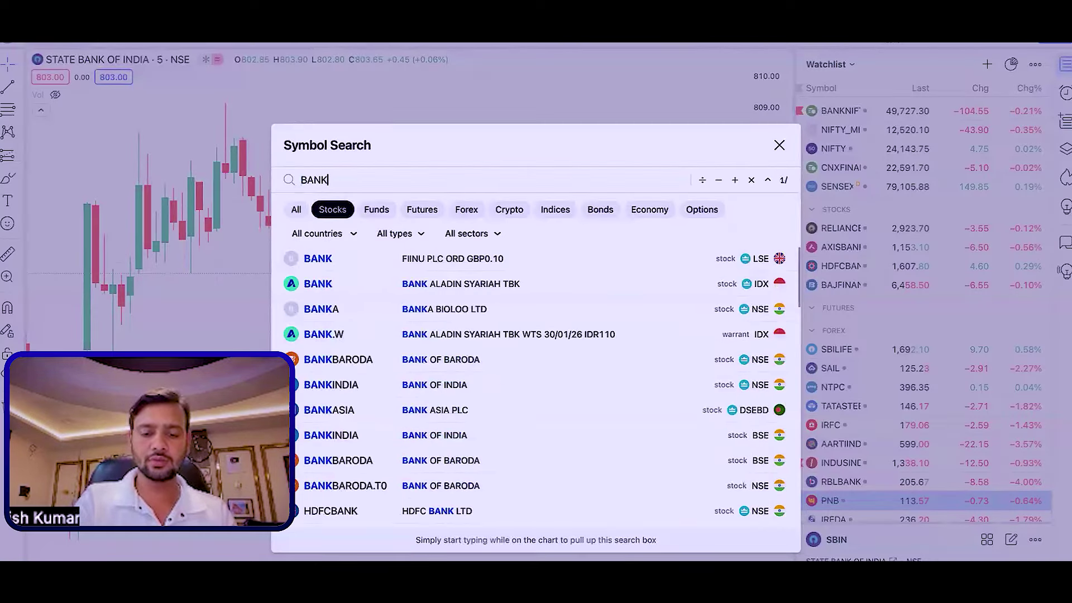
text(BAR)
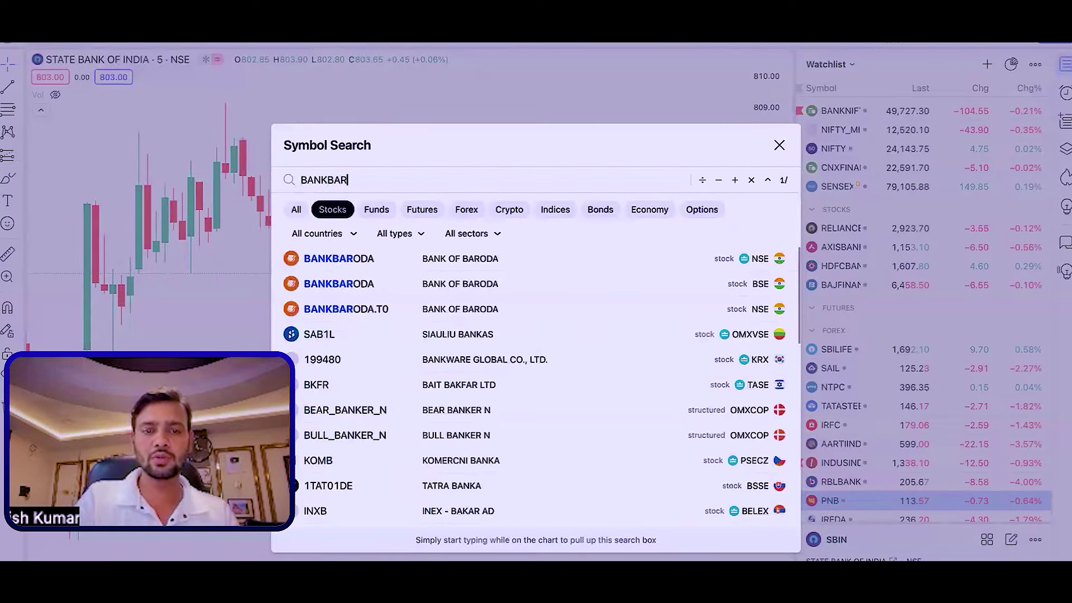
click(496, 267)
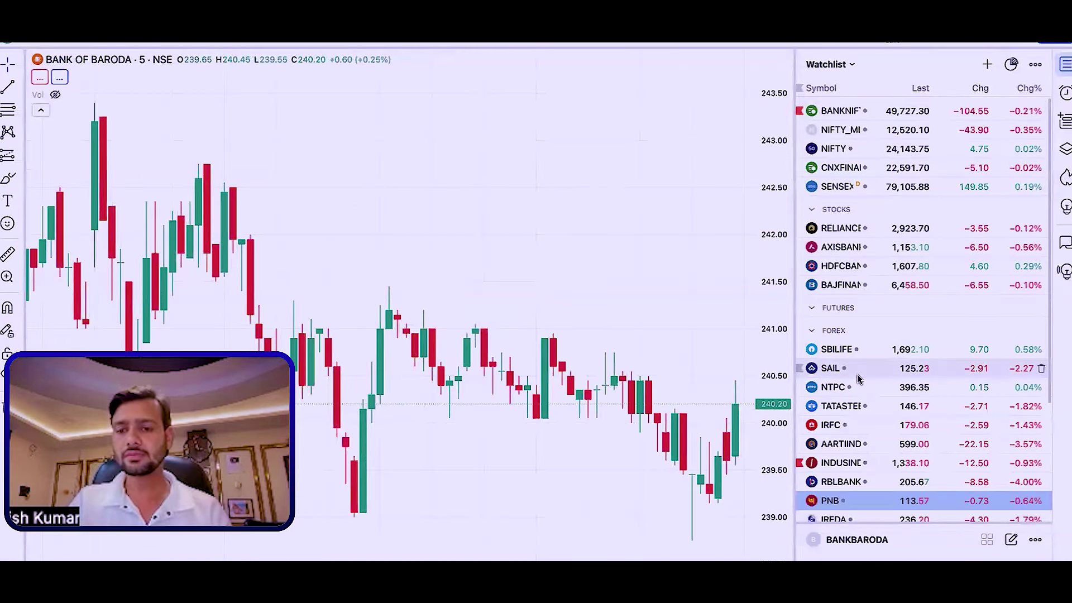
scroll(858, 378, down, 1)
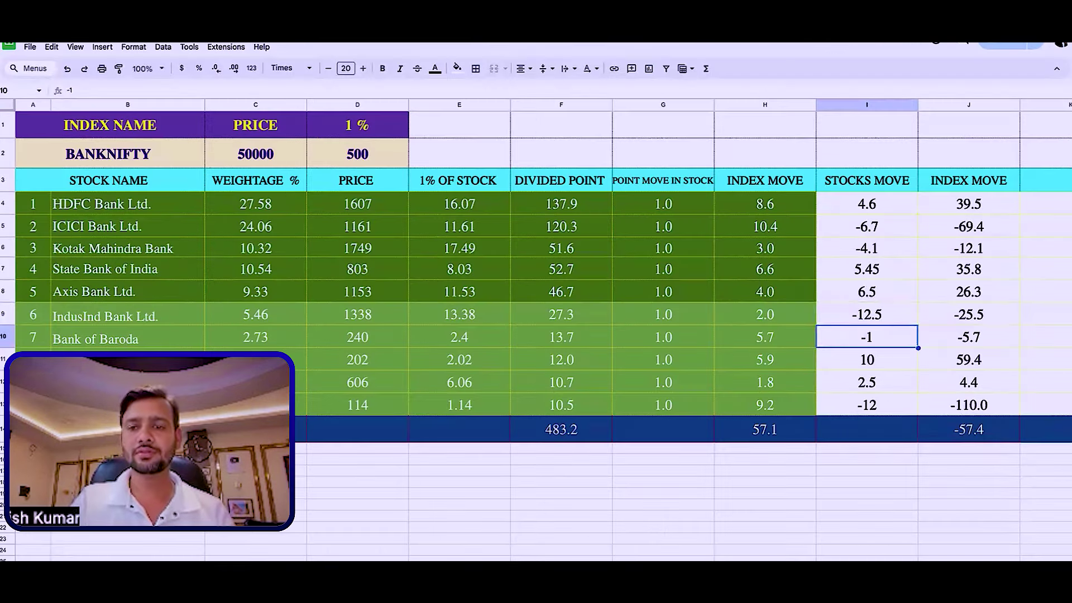
text(-2.3)
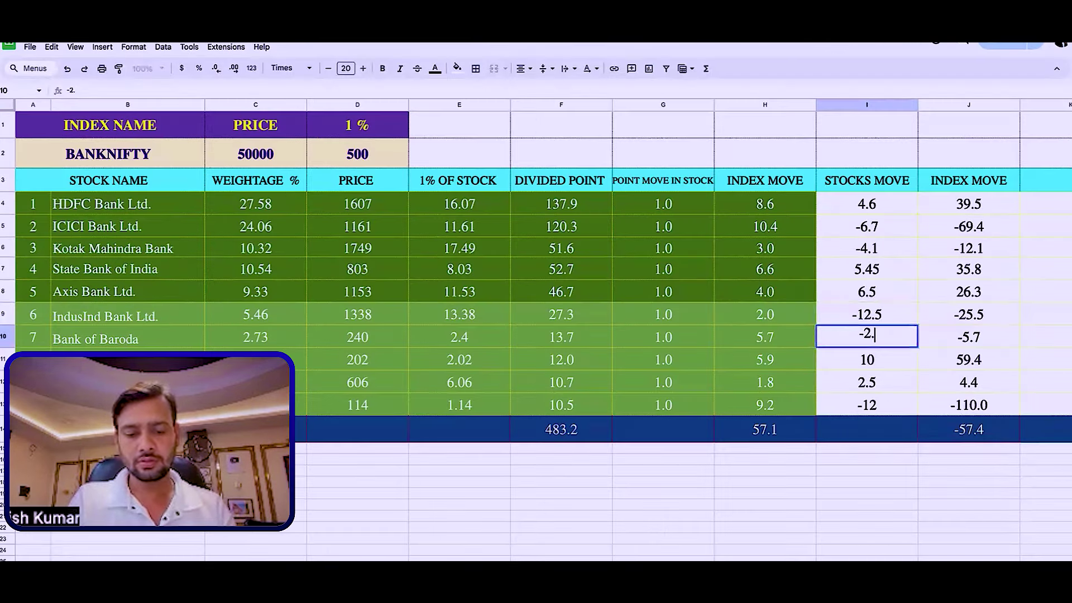
key(Tab)
key(Left)
key(Down)
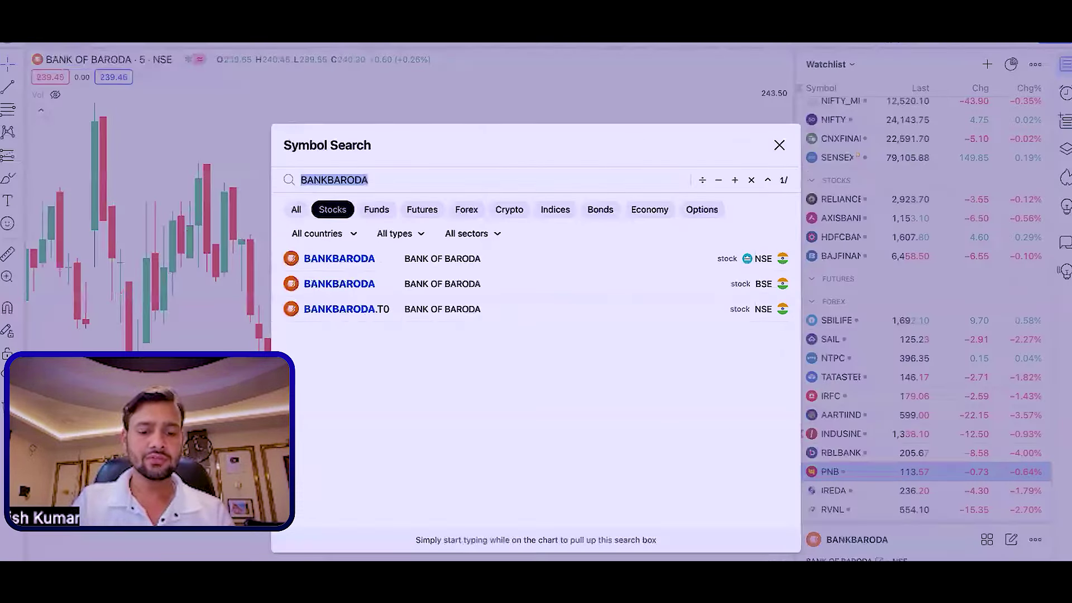
Open Federal Bank's NSE chart in TradingView and set its stocks move in the spreadsheet to 0.53
text(FEDE)
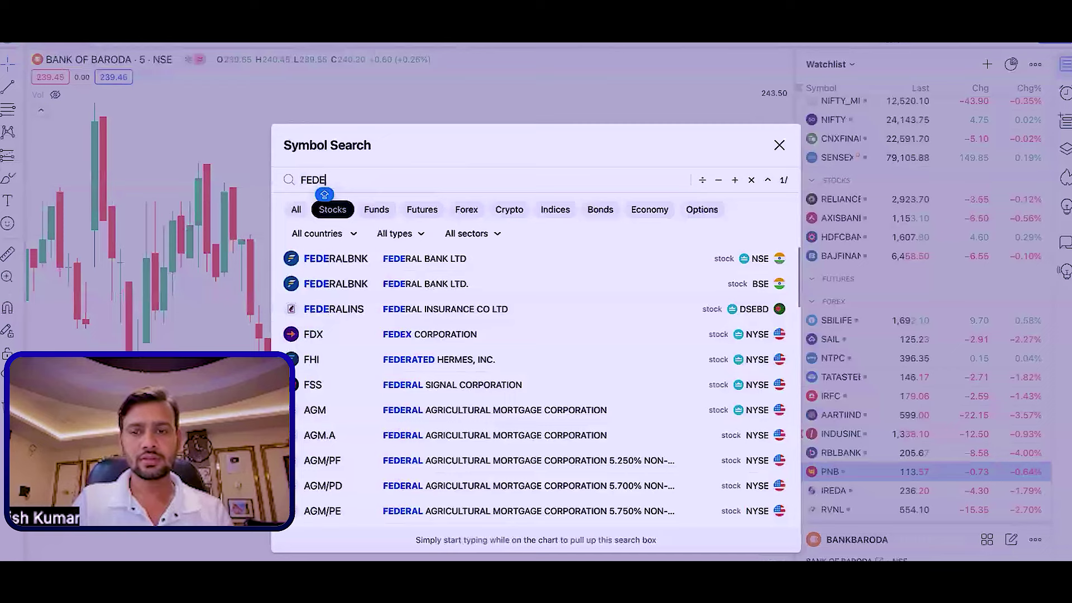
click(419, 261)
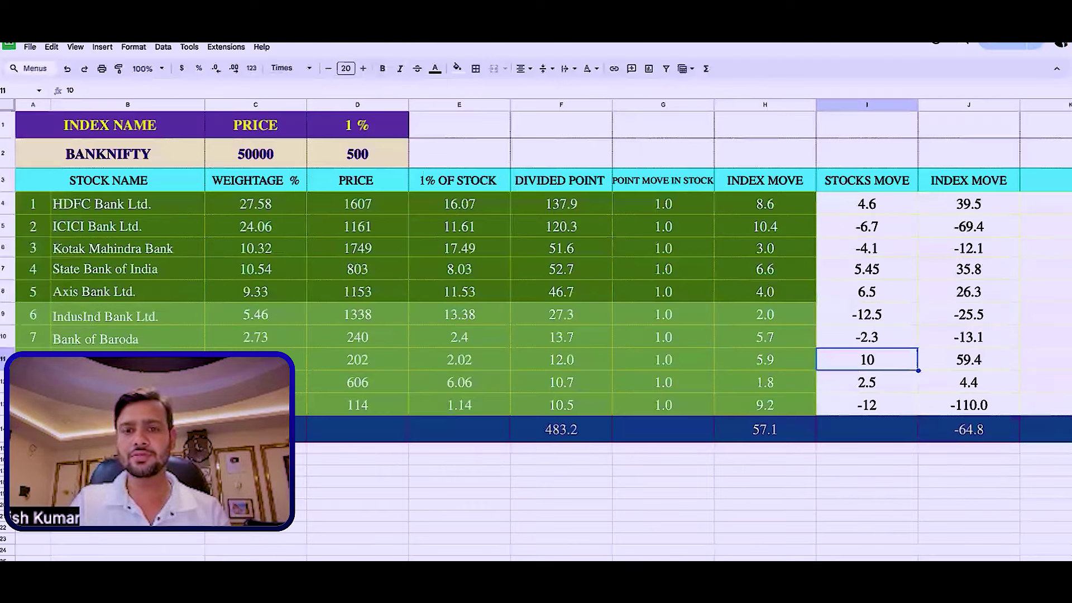
text(.5)
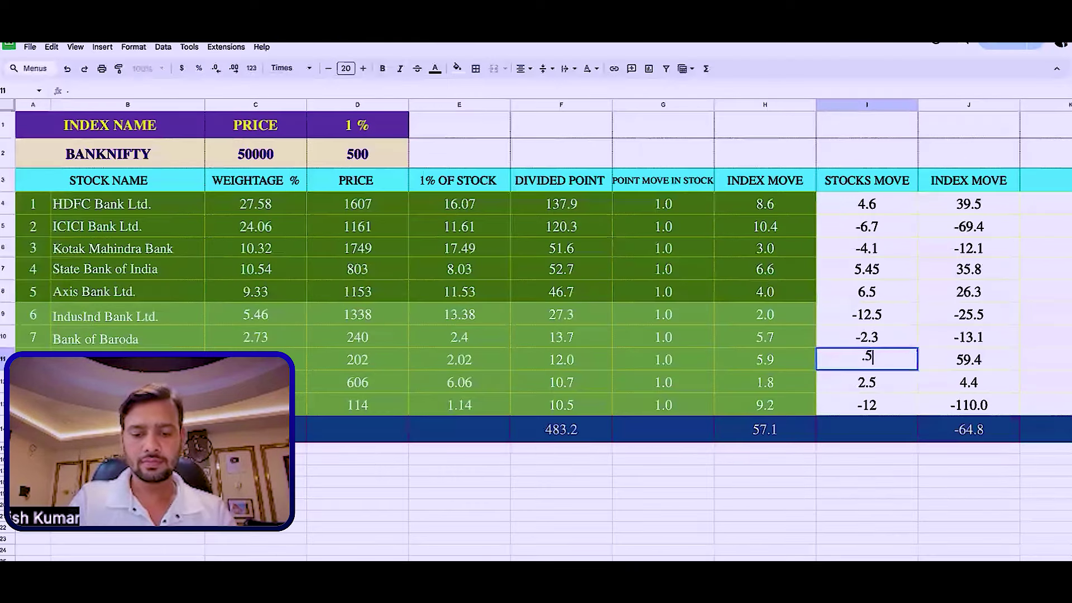
text(3)
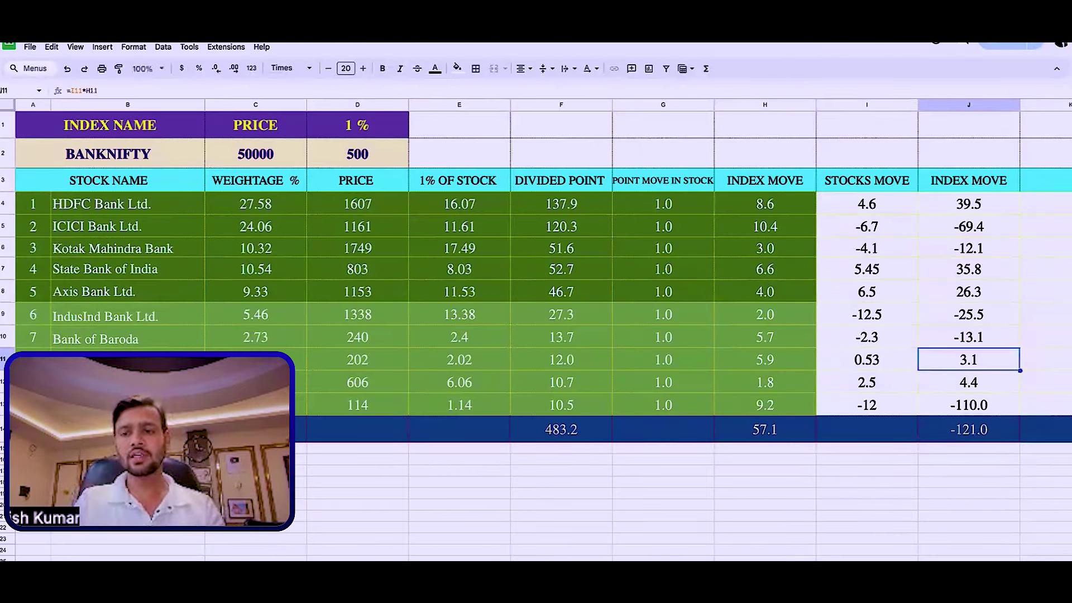
key(Left)
key(Down)
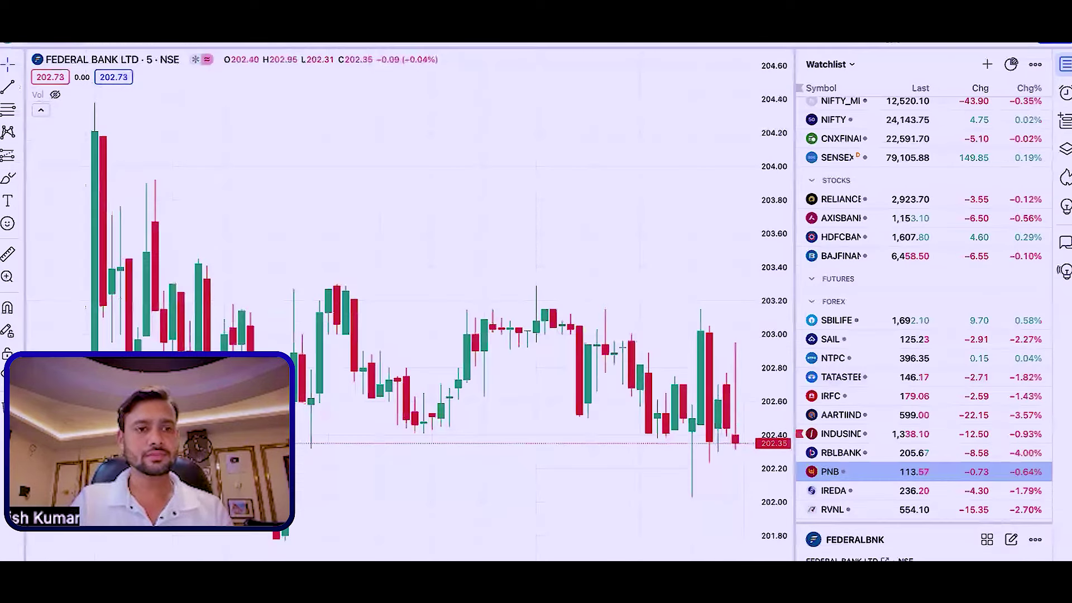
Open AU Small Finance Bank's NSE chart in TradingView and set its stocks move in the spreadsheet to -8.9
text(AUBAN)
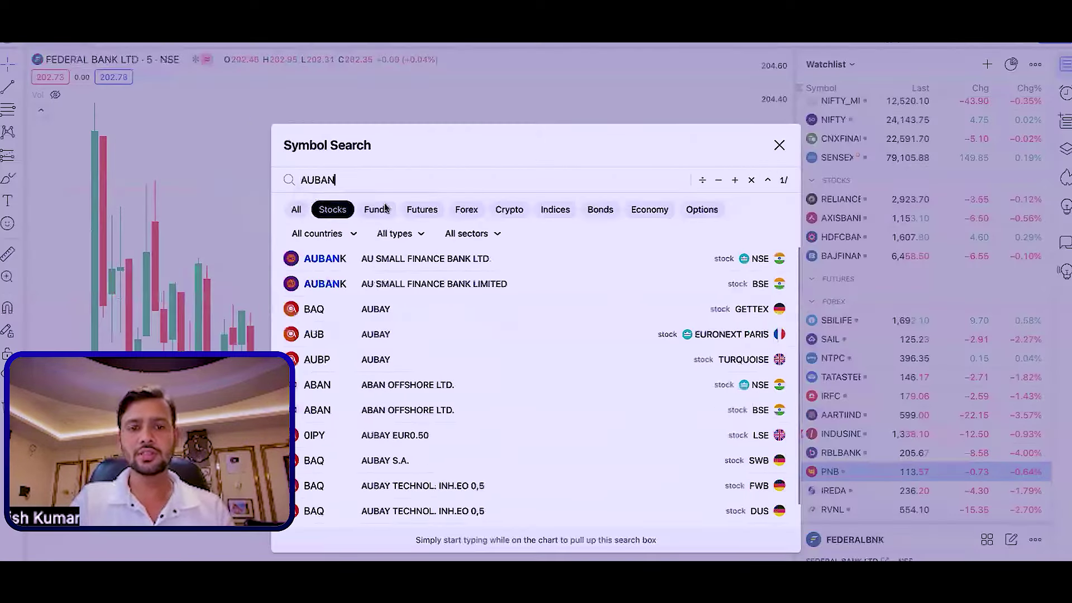
click(448, 259)
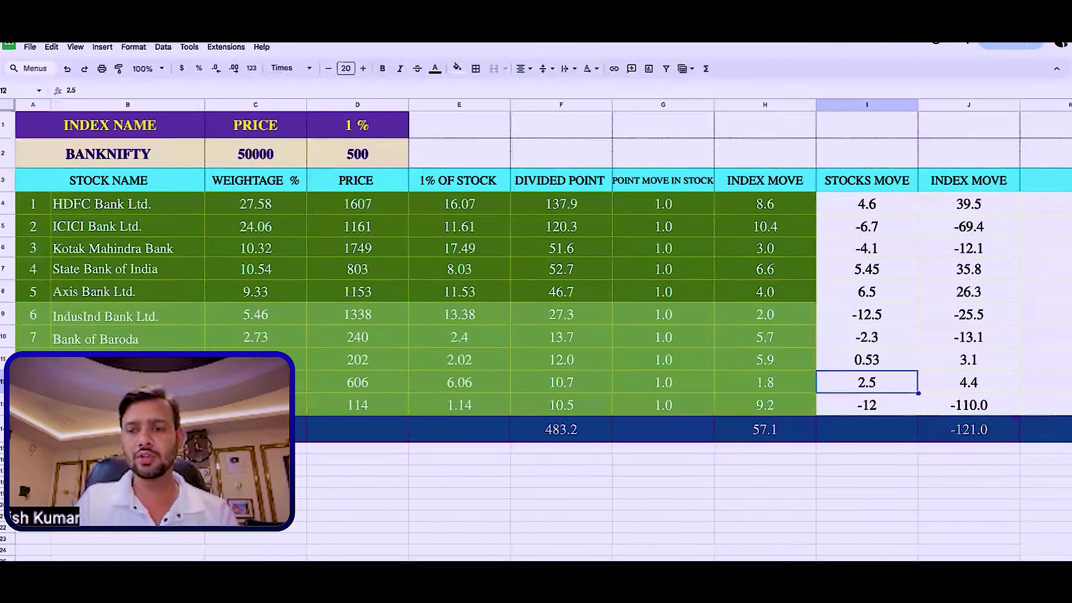
text(-8)
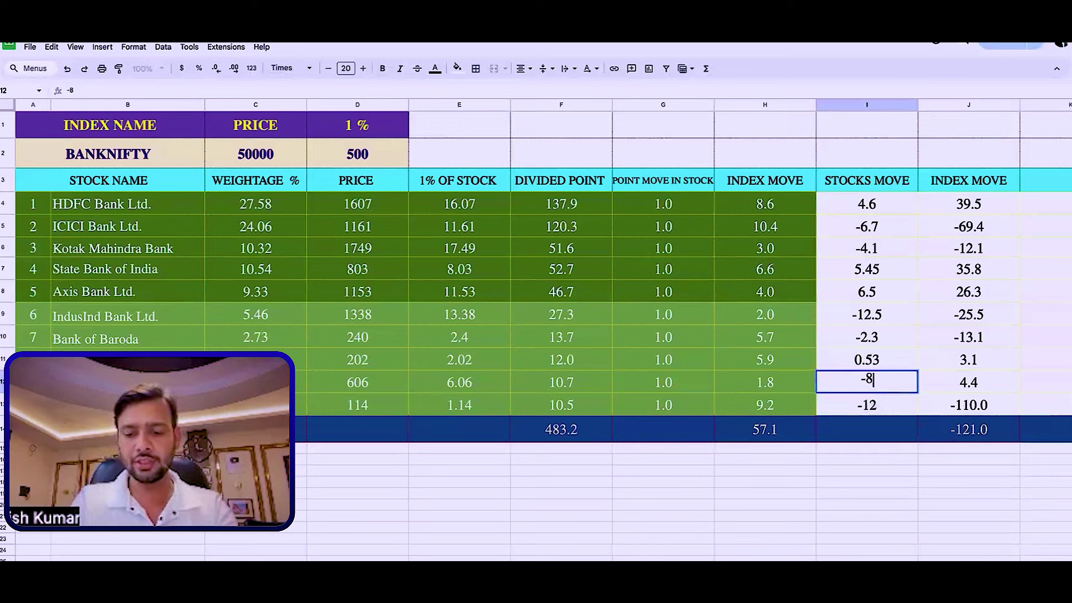
text(.9)
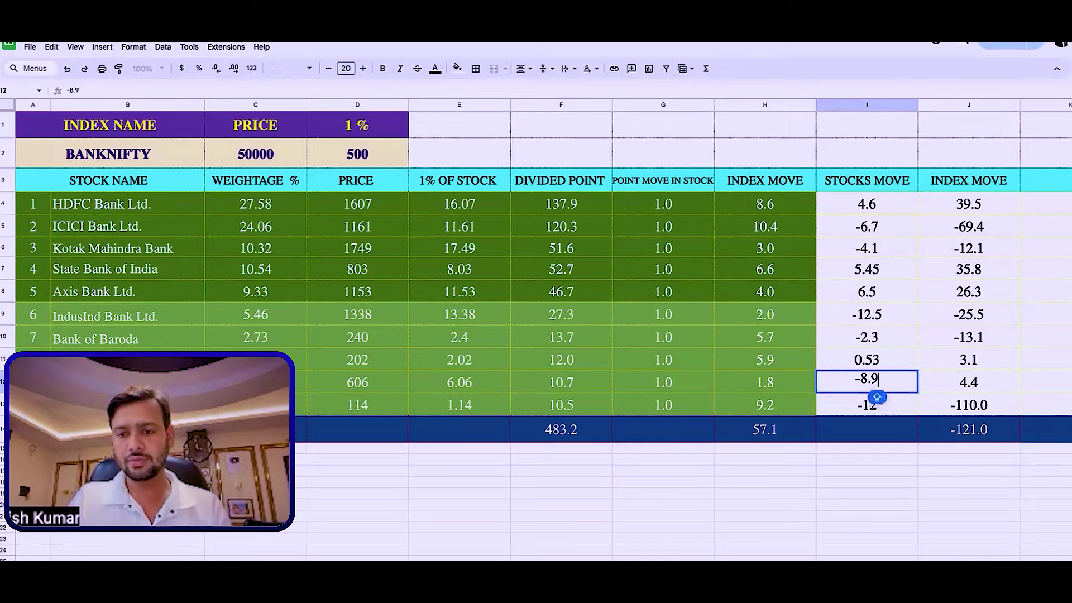
key(Return)
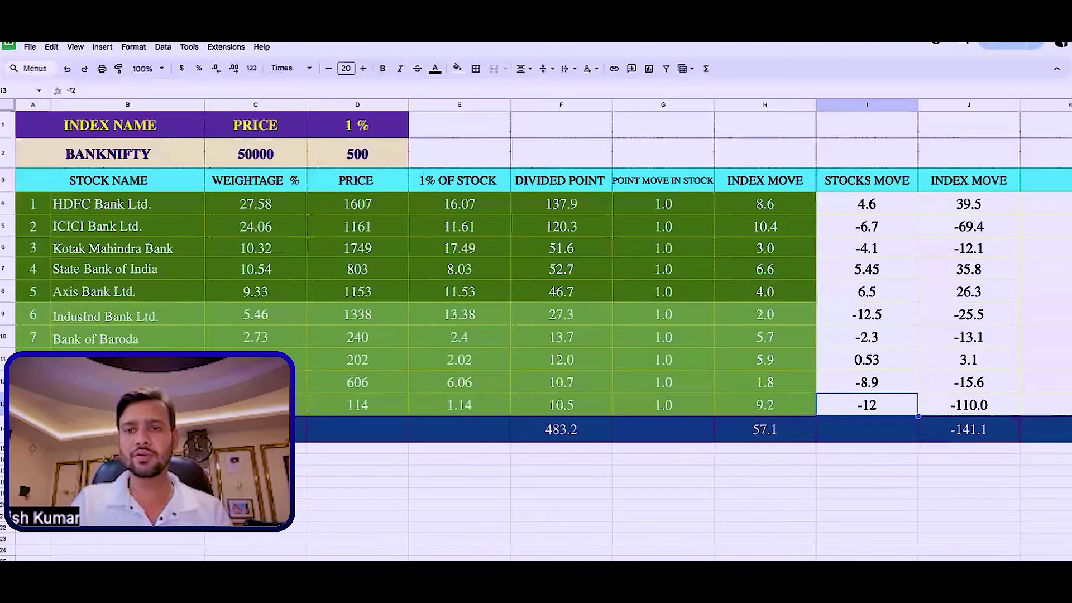
Set Punjab National Bank's stocks move in the spreadsheet to -0.73
text(-)
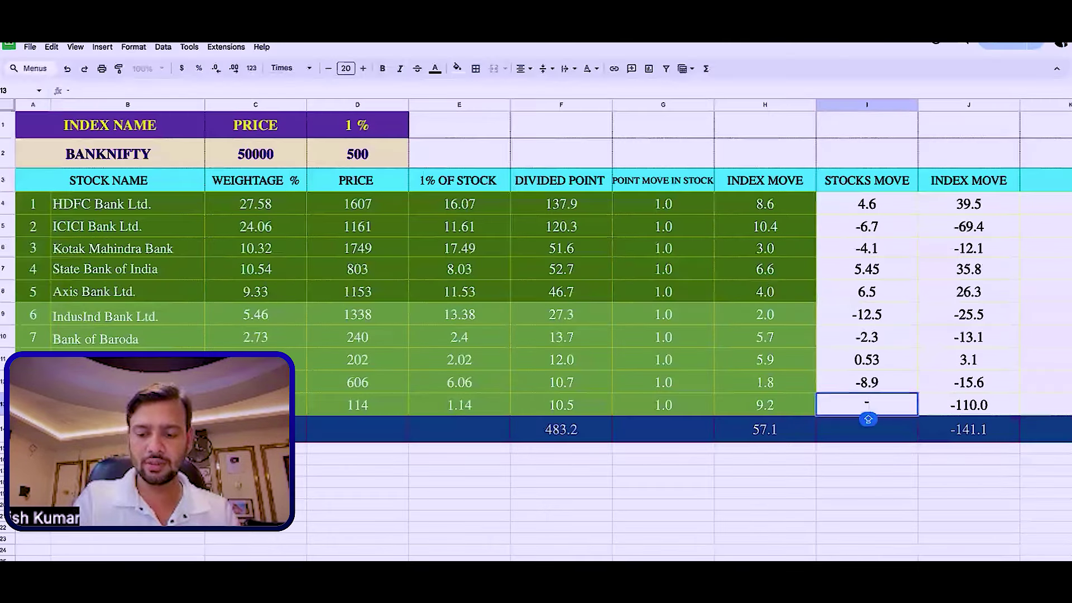
text(0.73)
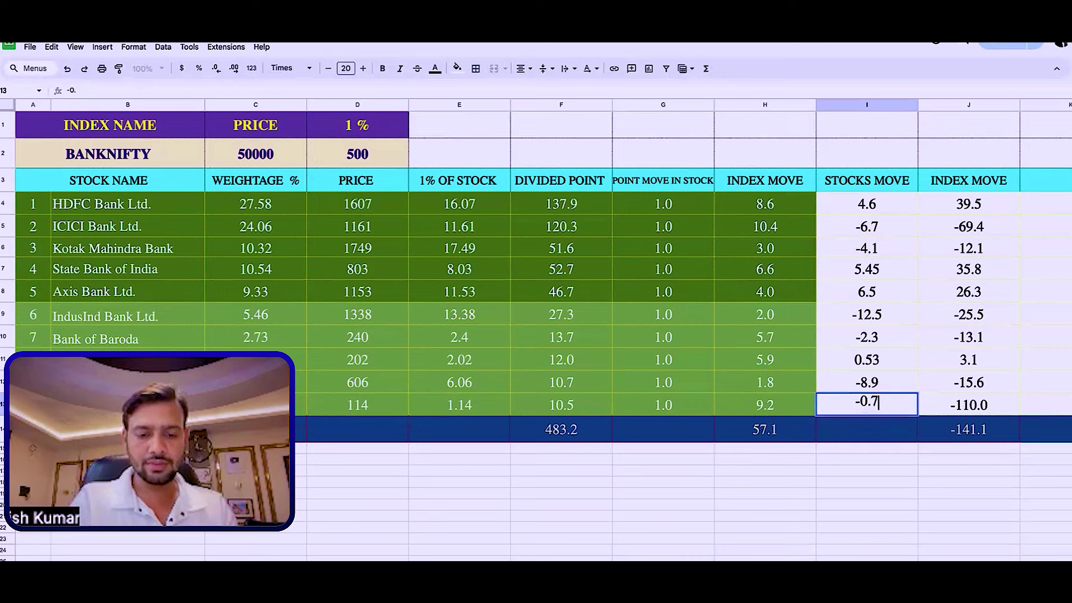
click(708, 484)
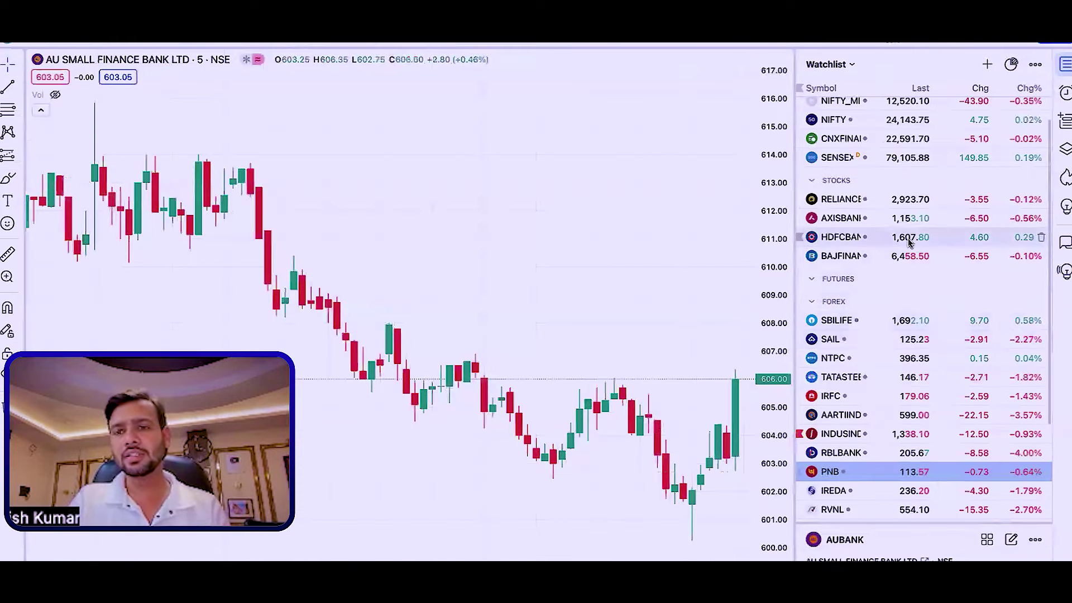
Check BANKNIFTY's last price in the TradingView watchlist and set the index price in the spreadsheet to 49727
scroll(816, 147, up, 3)
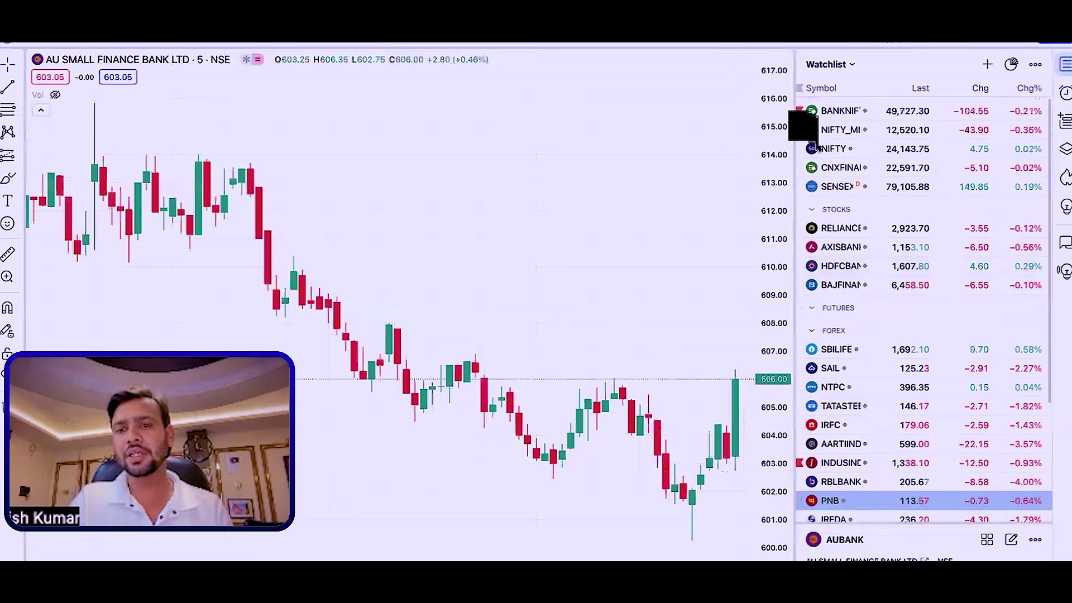
click(836, 115)
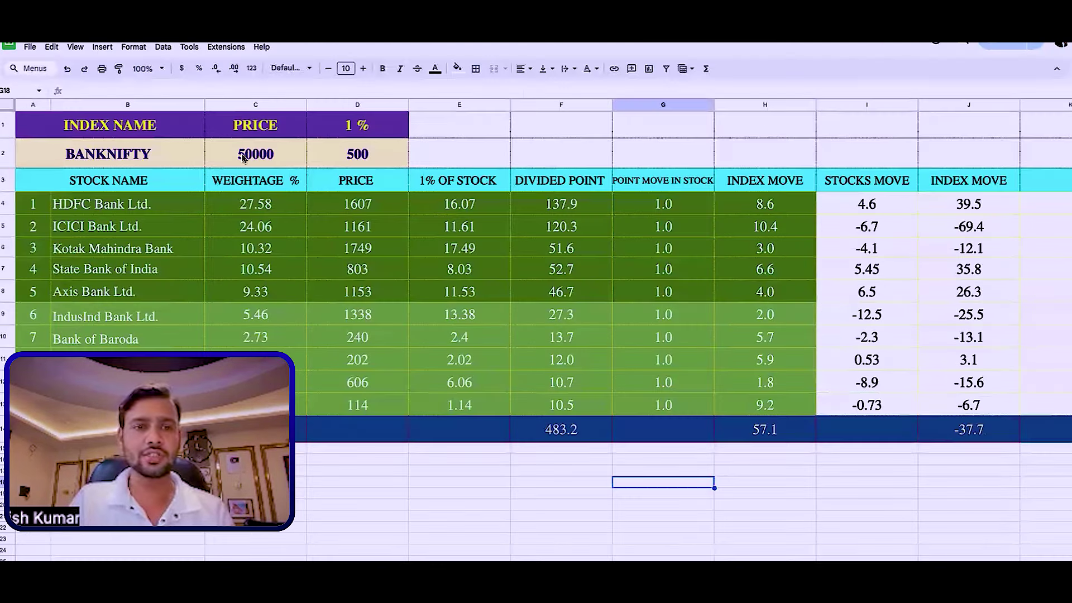
click(255, 155)
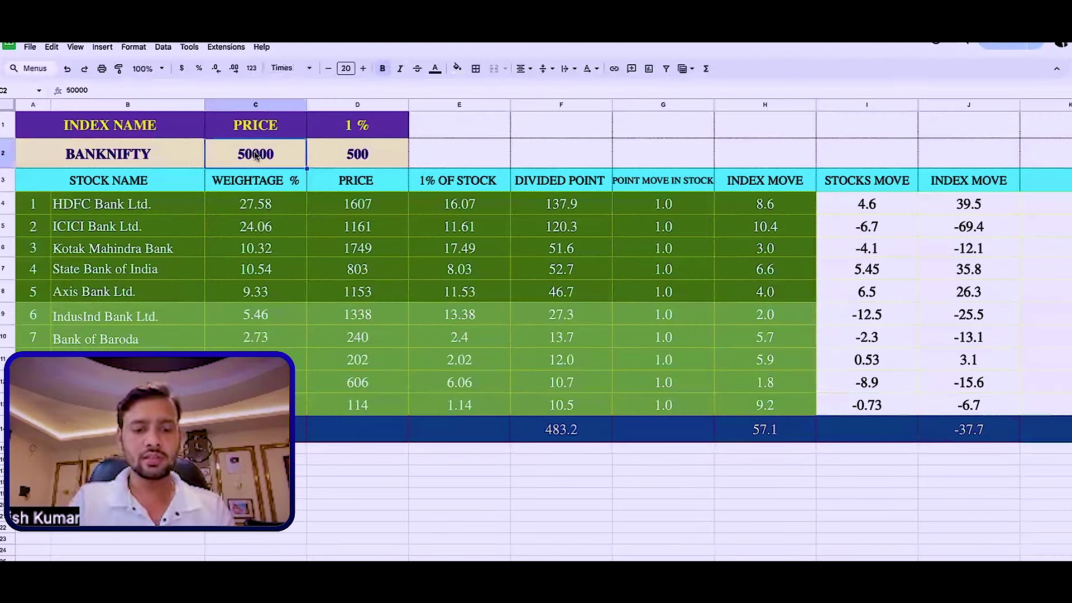
text(4)
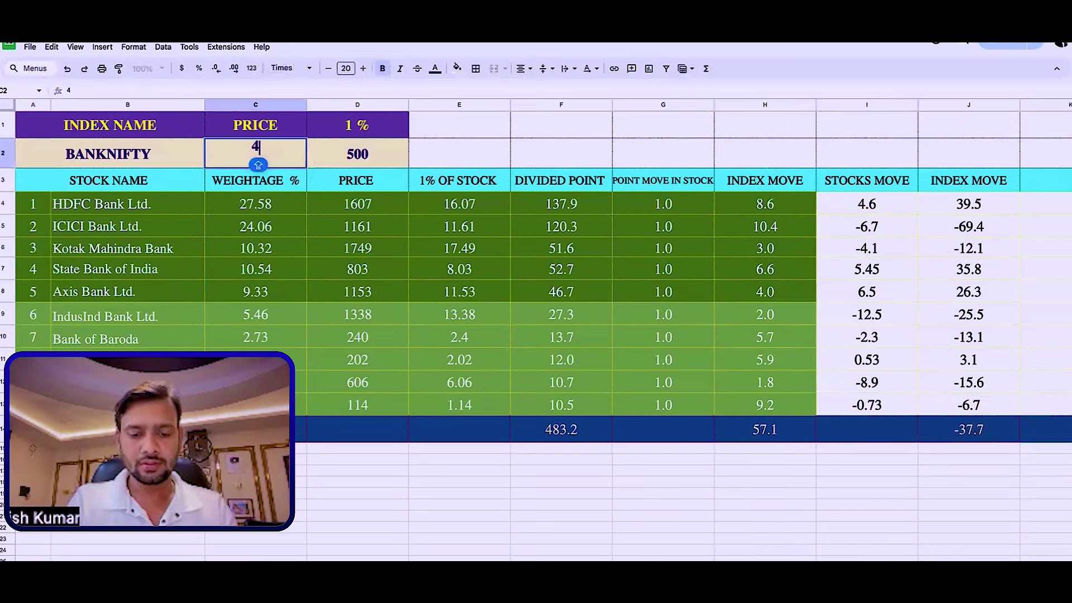
text(9727)
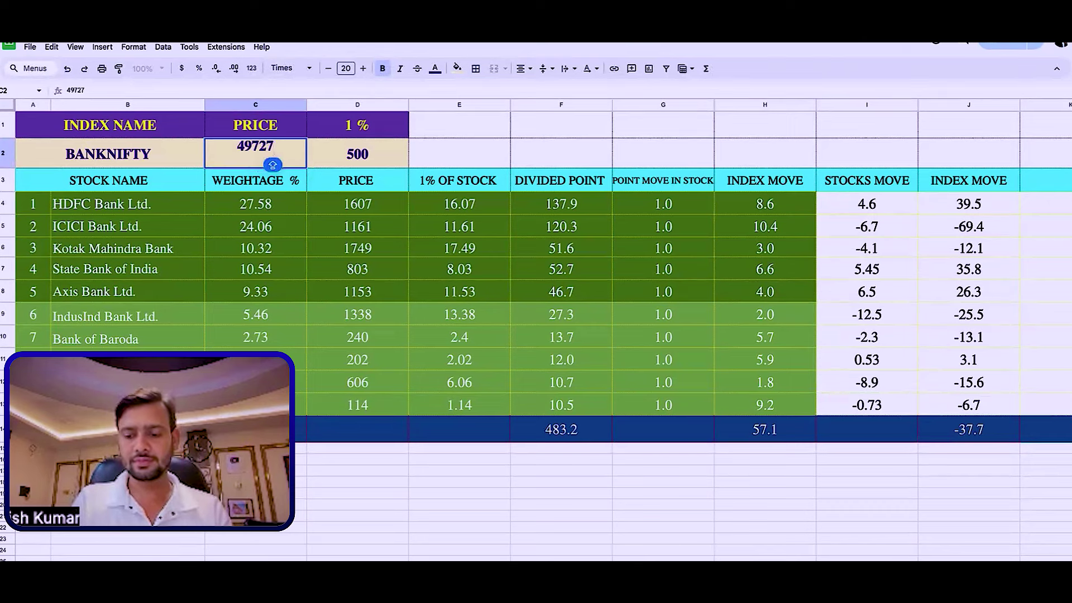
key(Return)
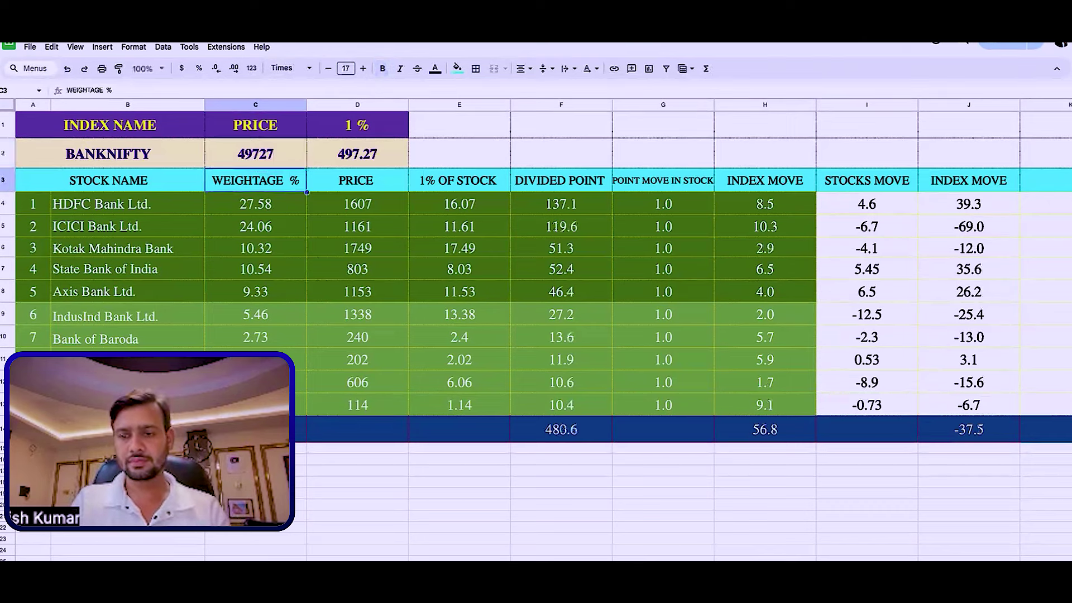
Examine the stocks move and resulting index move of each bank to compare positive and negative contributions to BANKNIFTY
key(Up)
key(Down)
key(Up)
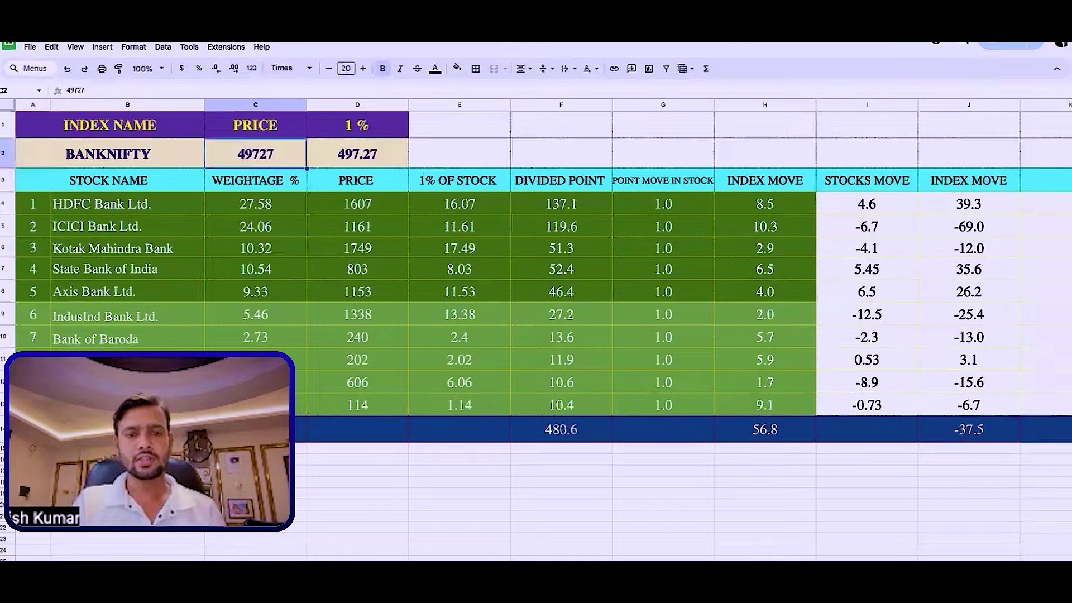
key(Right)
key(Right)
key(Right)
key(Right)
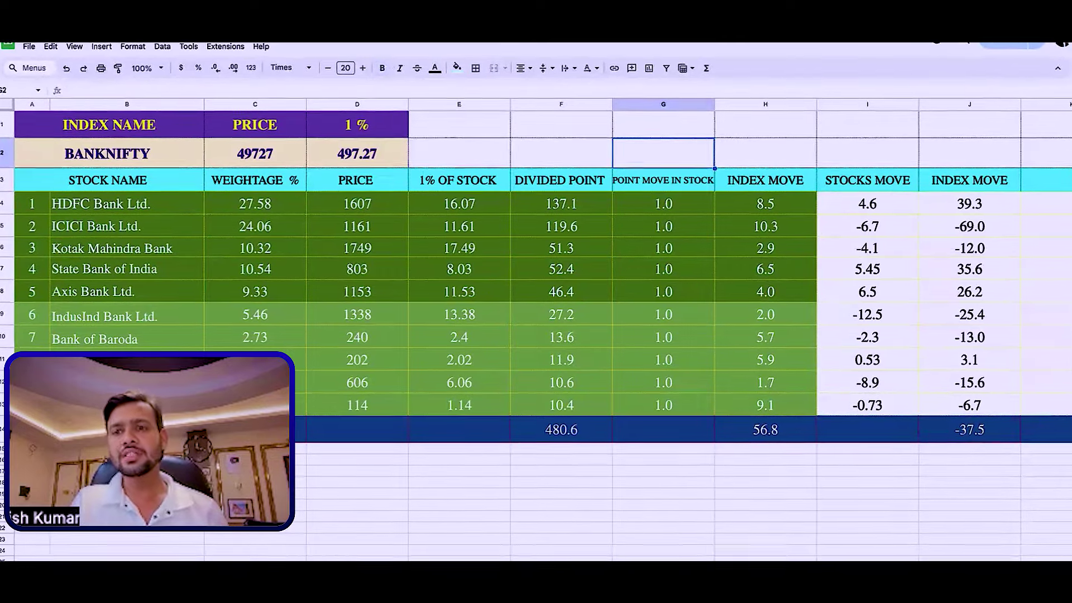
click(763, 204)
key(Down)
key(Down)
key(Right)
key(Right)
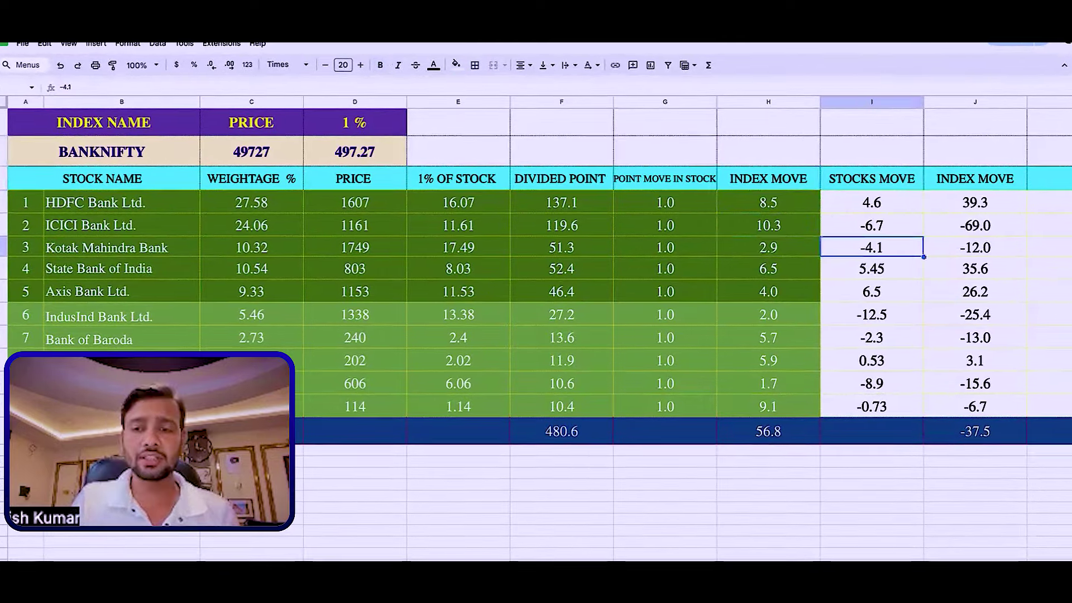
key(Up)
key(Up)
key(Down)
key(Down)
key(Down)
key(Down)
key(Down)
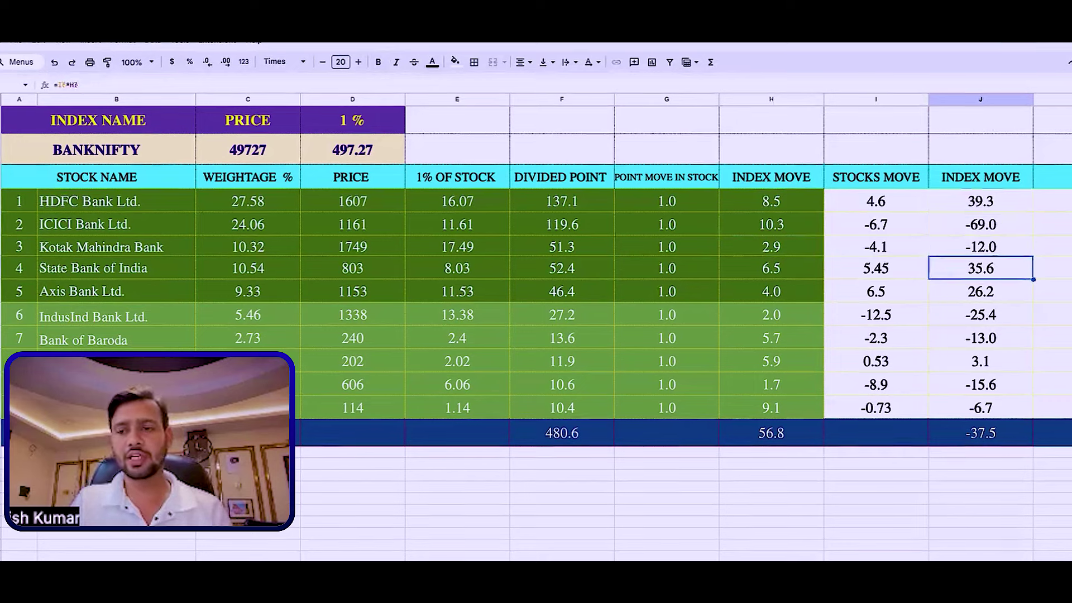
key(Down)
key(Down)
key(Down)
key(Down)
key(Up)
key(Down)
key(Up)
key(Up)
key(Up)
key(Up)
key(Down)
key(Down)
key(Up)
key(Up)
key(Up)
key(Up)
key(Up)
key(Up)
key(Up)
key(Down)
key(Down)
key(Down)
key(Down)
key(Down)
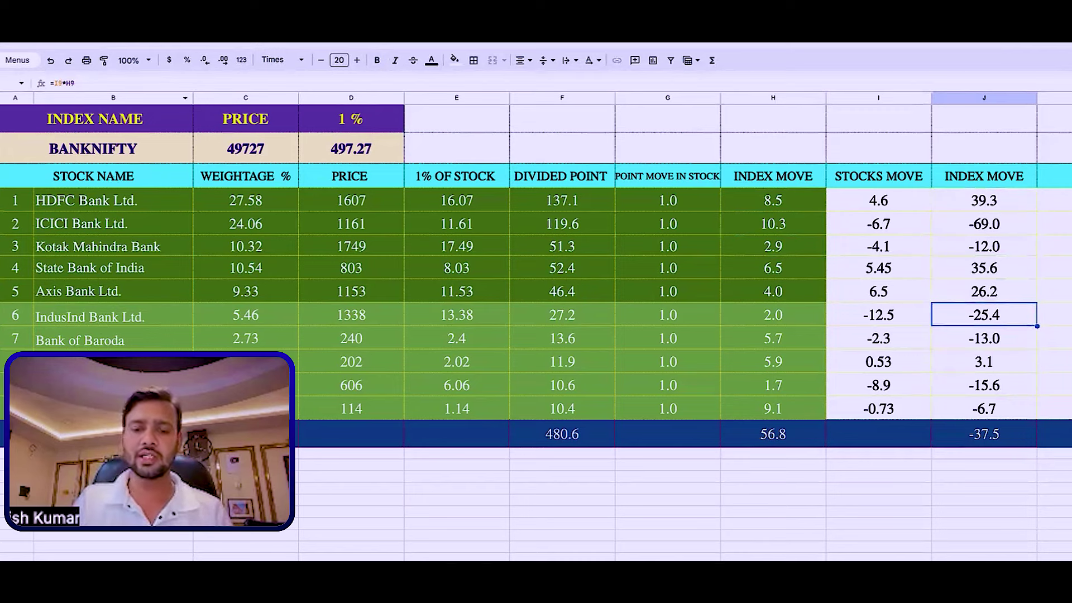
key(ctrl+Left)
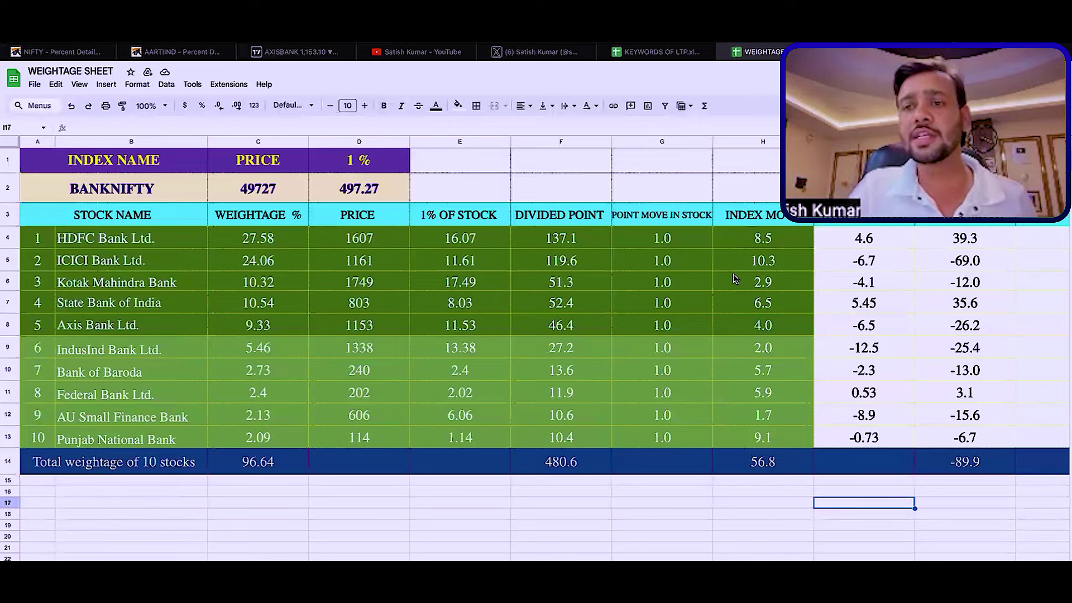
Inspect the index move per stock point for HDFC Bank and ICICI Bank
key(Up)
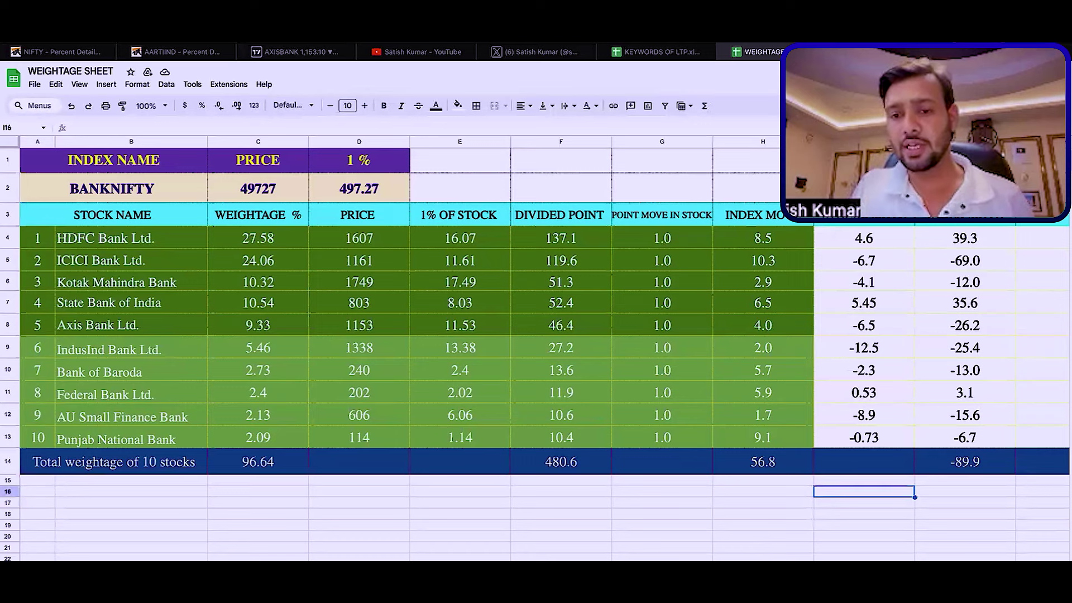
key(Right)
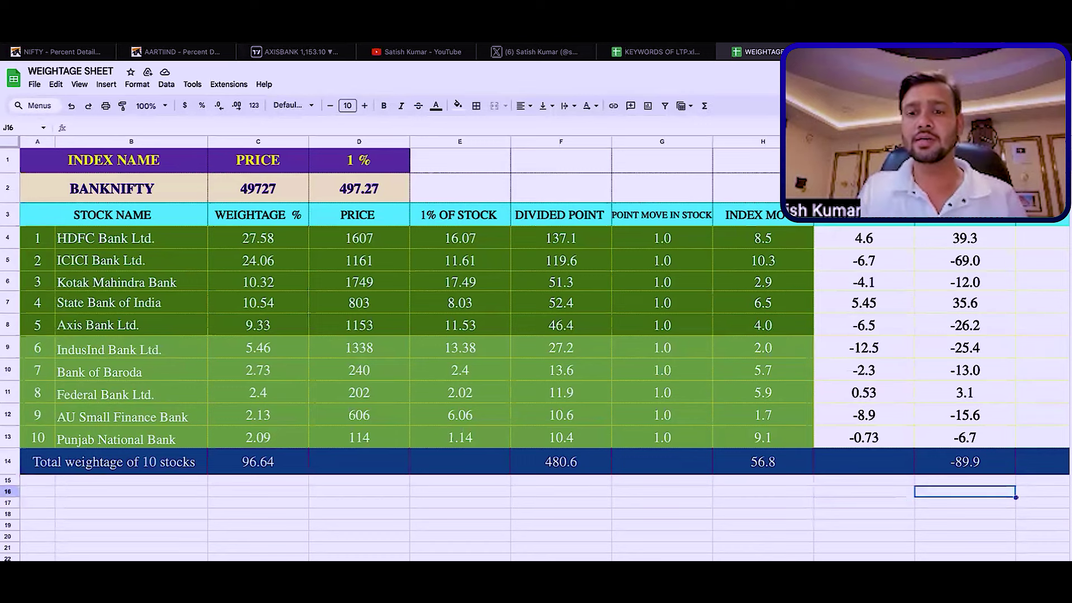
click(750, 239)
key(Down)
key(Down)
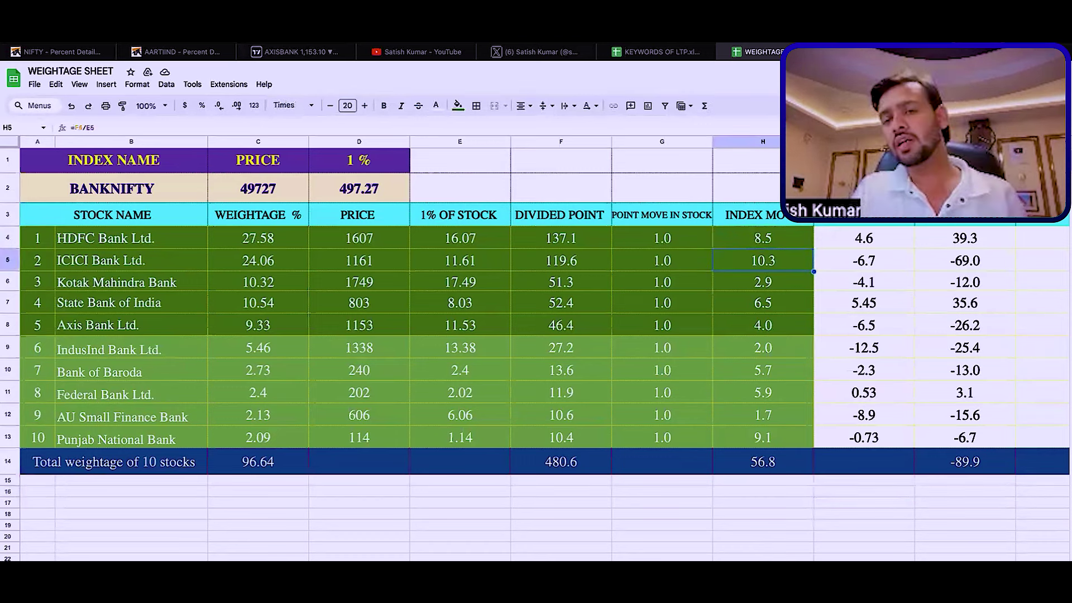
Inspect the index move per stock point for the banks from ICICI Bank down to Axis Bank
key(Down)
key(Down)
key(Down)
key(Up)
key(Up)
key(Up)
key(Up)
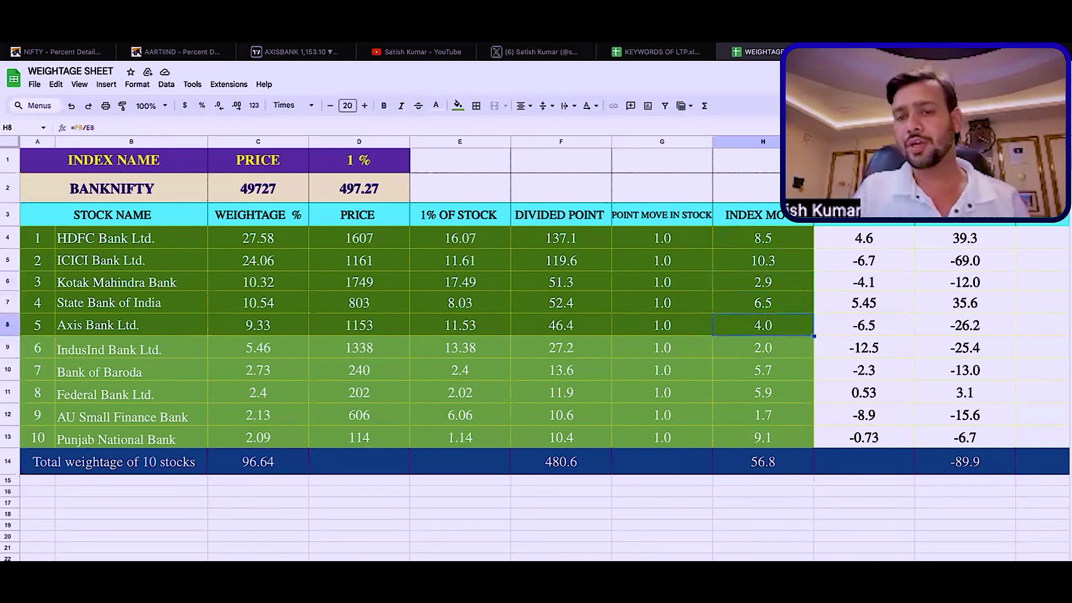
Go through each bank's actual index contribution from HDFC Bank to Punjab National Bank, ending on the summed total
key(Right)
key(Up)
key(Right)
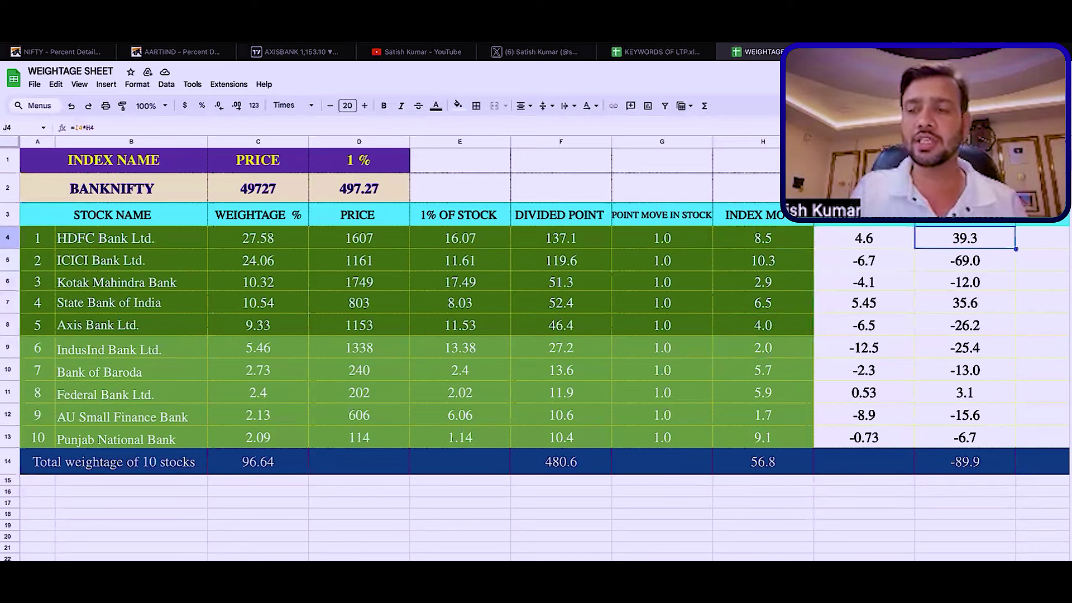
key(Down)
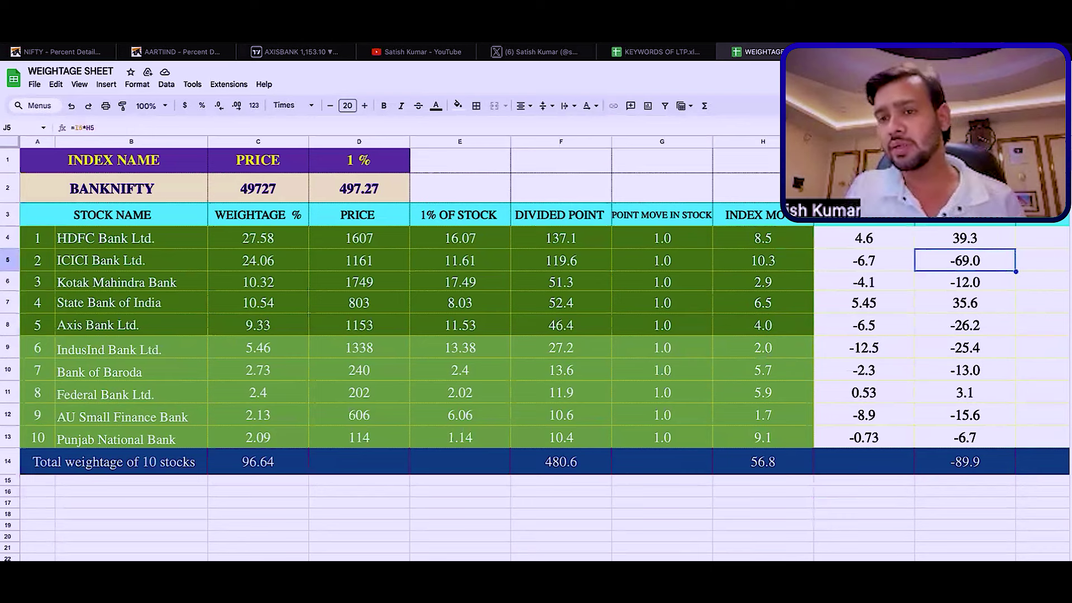
key(Down)
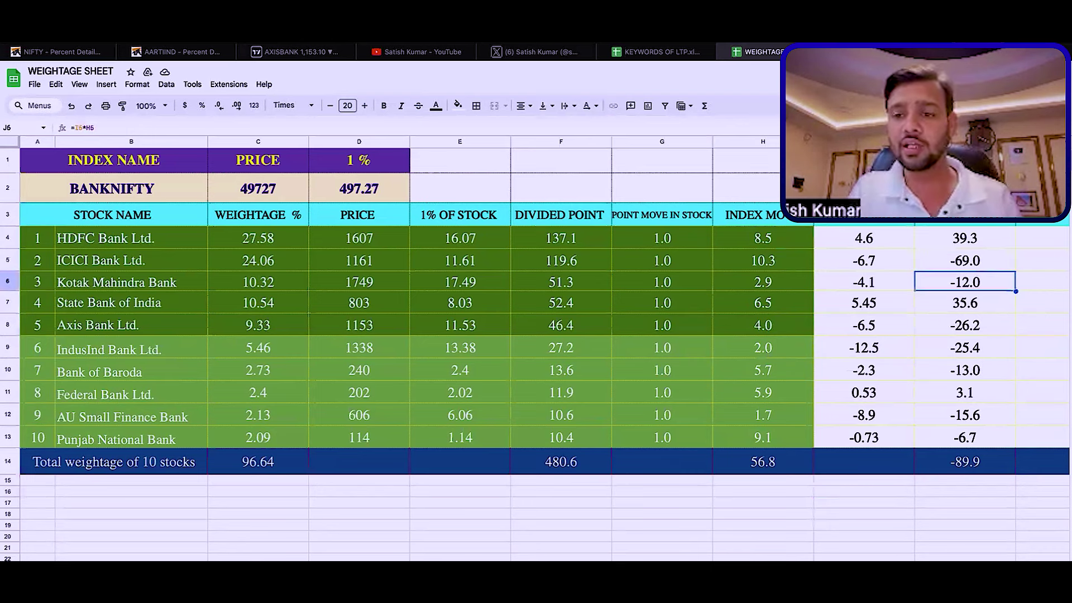
key(Down)
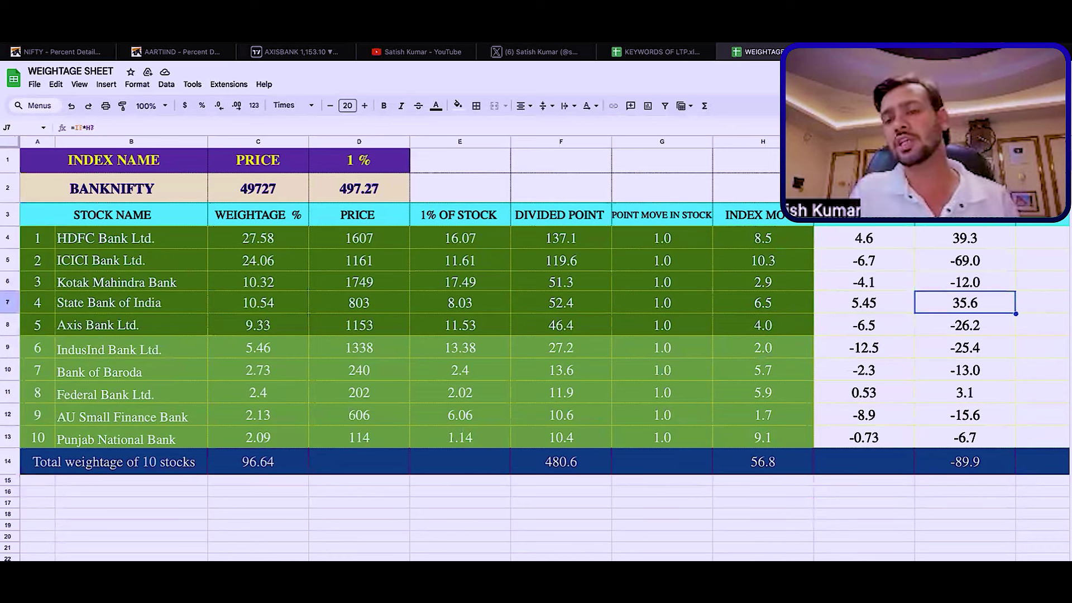
key(Down)
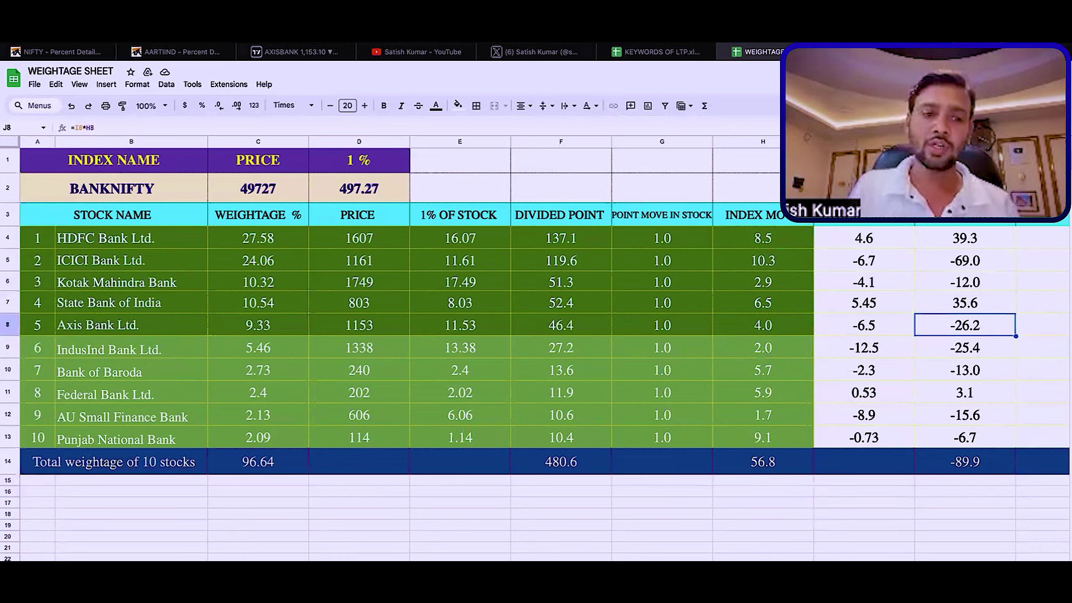
key(Down)
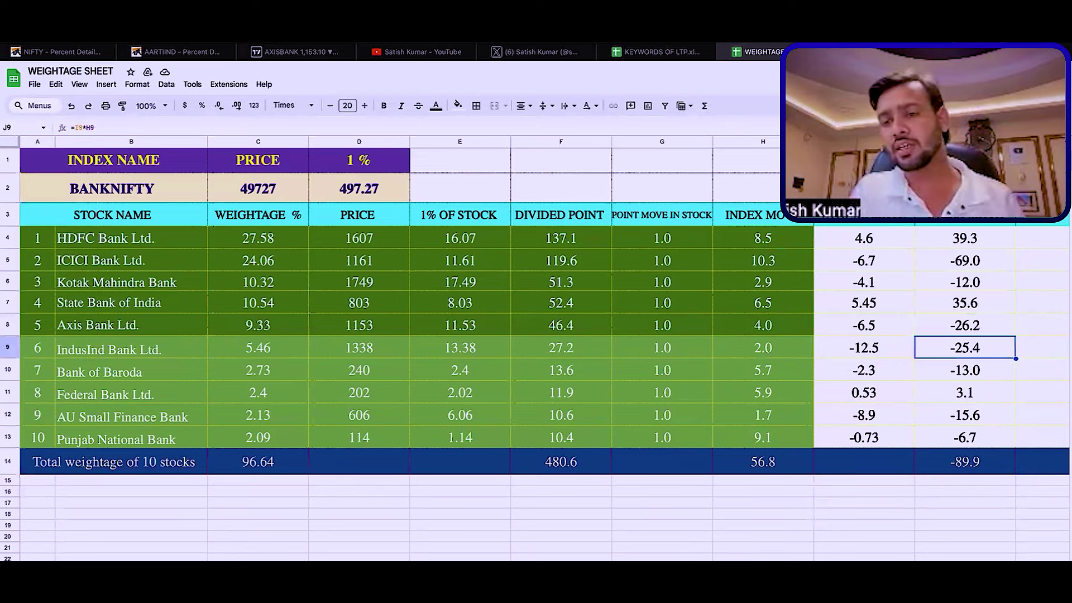
key(Down)
key(Down)
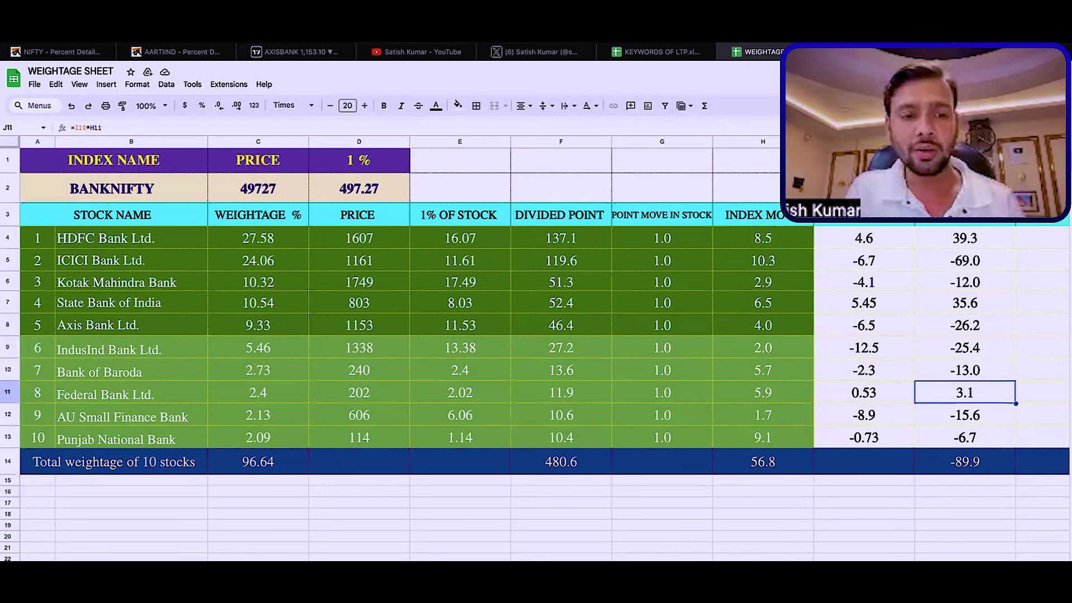
key(Down)
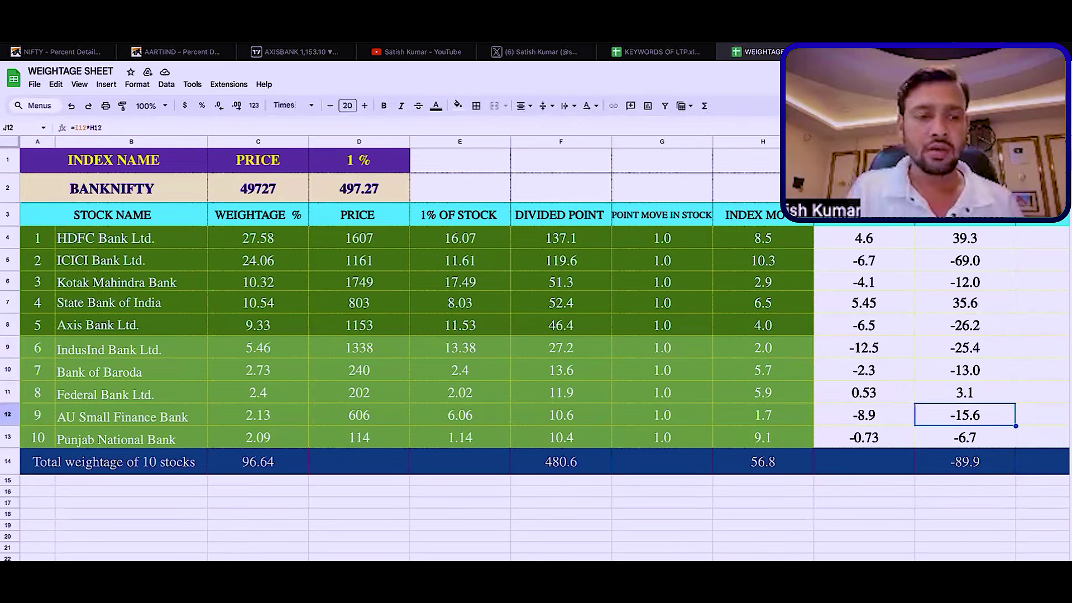
key(Down)
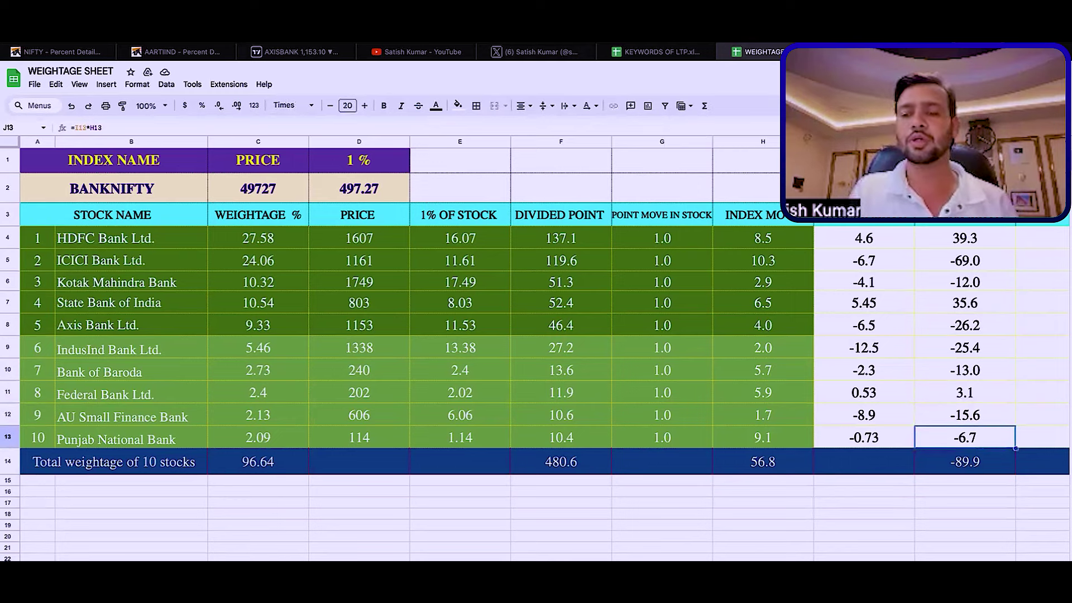
key(Down)
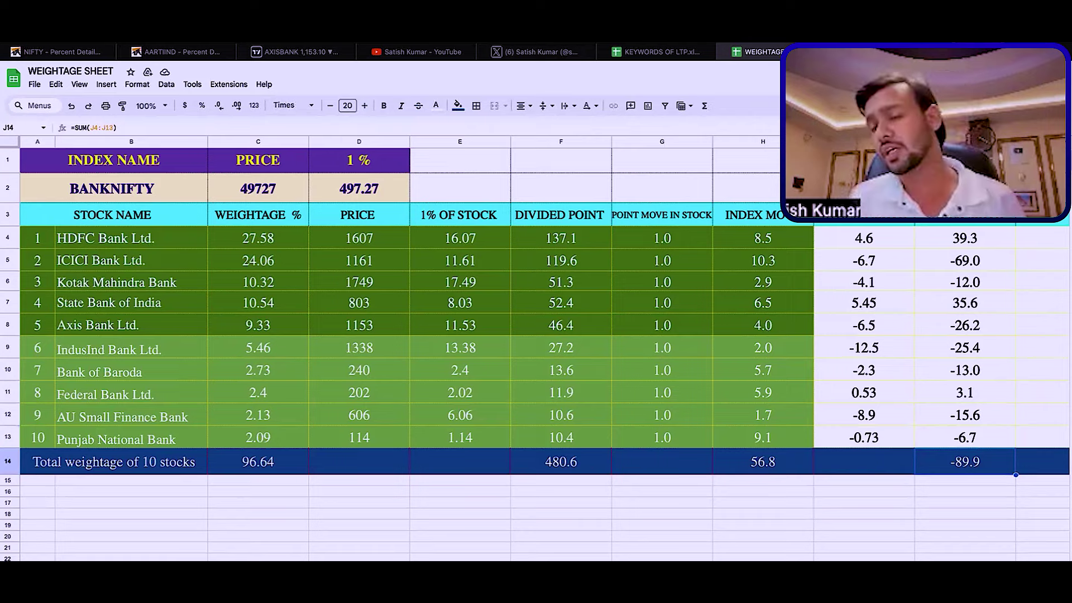
Switch to TradingView and view the Nifty Bank Index chart
click(58, 53)
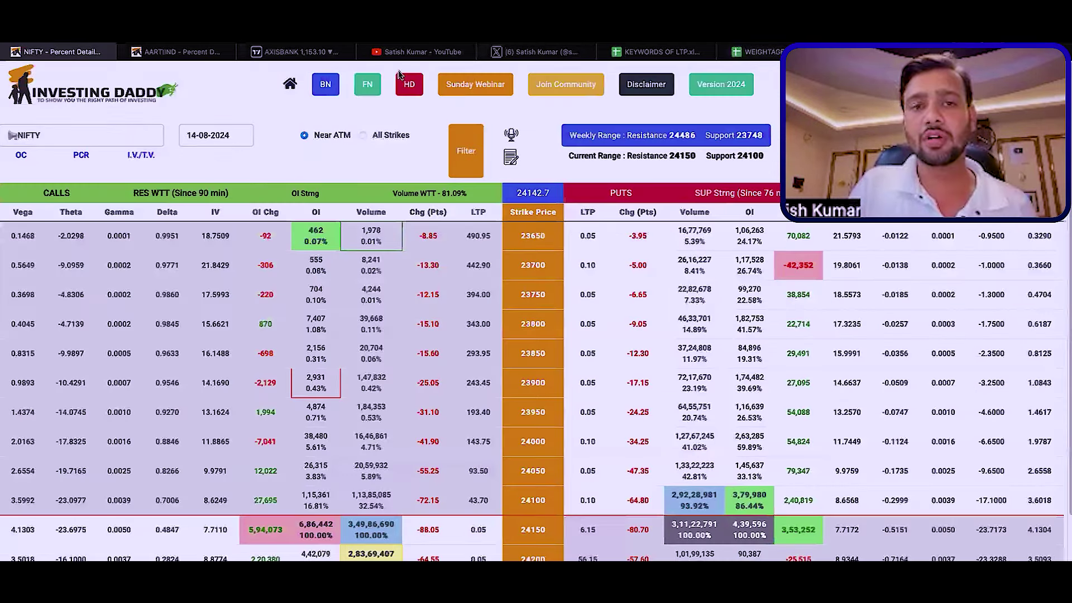
click(335, 52)
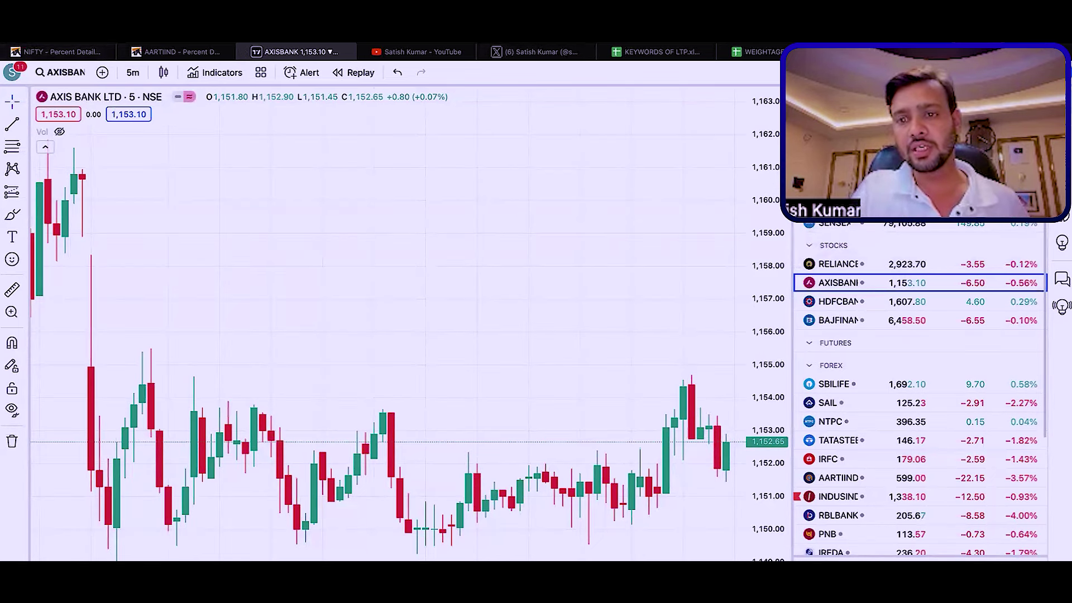
click(838, 204)
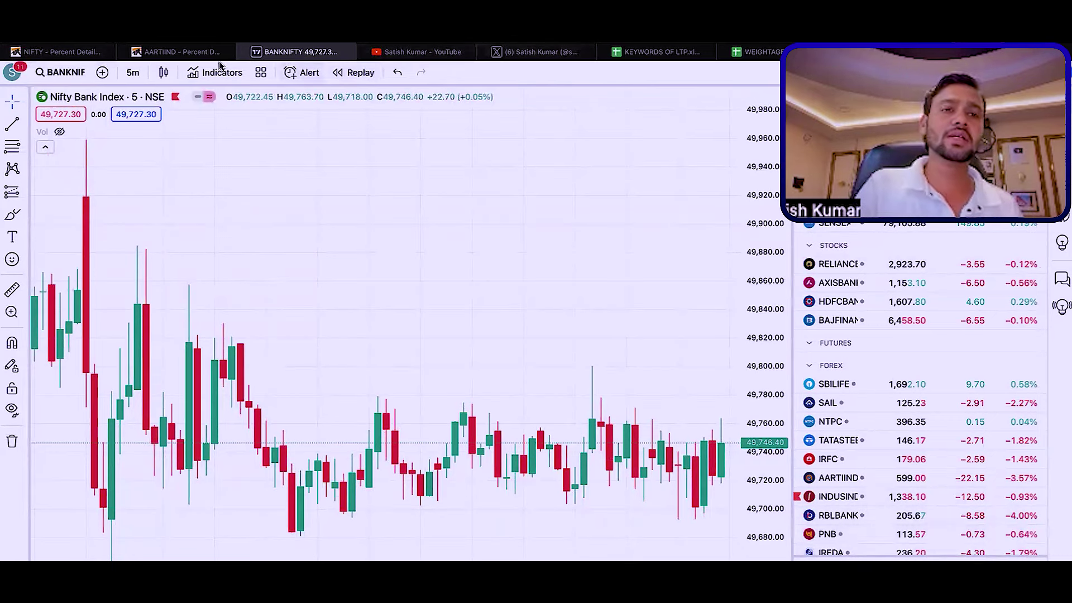
mouse_move(141, 55)
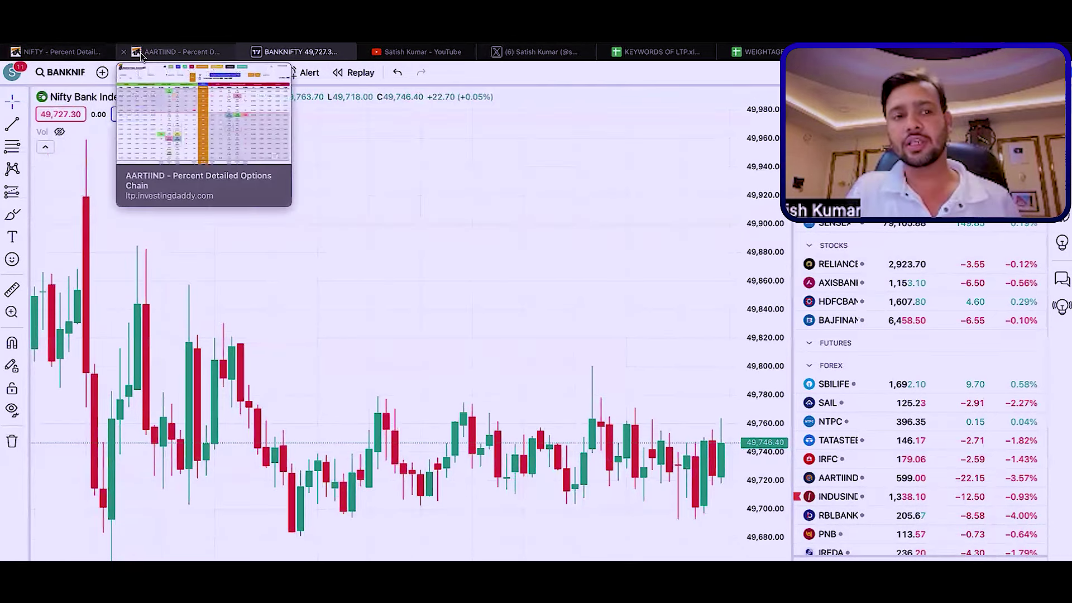
Search TradingView for BANDHAN and view the Bandhan Bank chart
click(59, 72)
text(BANDHAN)
click(450, 304)
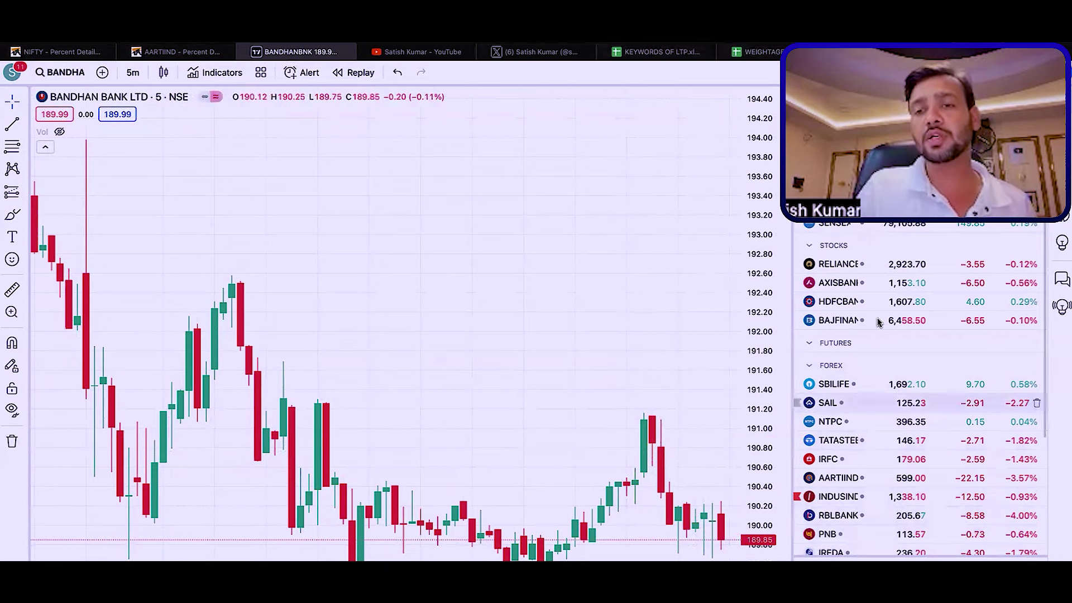
Return to the weightage sheet and compare all ten banks' index move per stock point with the total actual index move
click(793, 52)
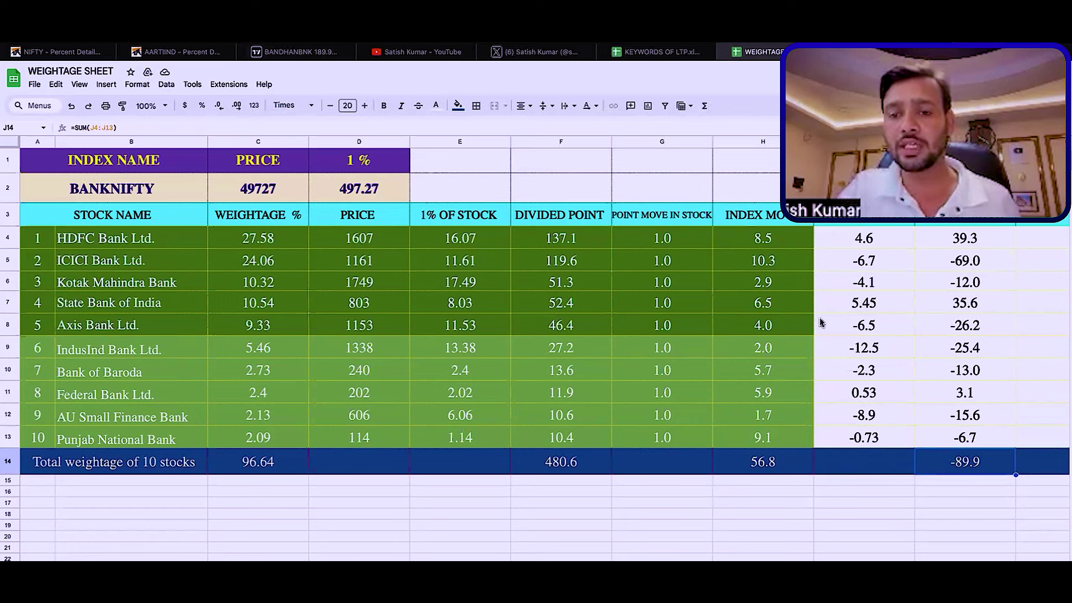
click(767, 238)
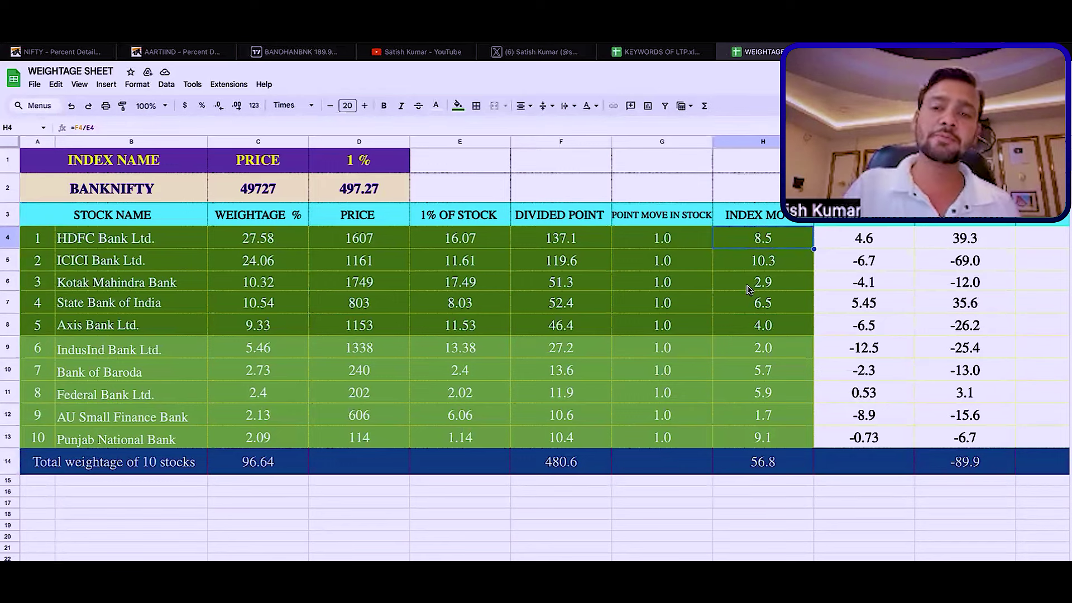
click(785, 447)
key(shift+Up)
key(shift+Up)
key(shift+Up)
key(shift+Up)
key(shift+Up)
key(shift+Up)
key(shift+Up)
key(shift+Up)
key(shift+Up)
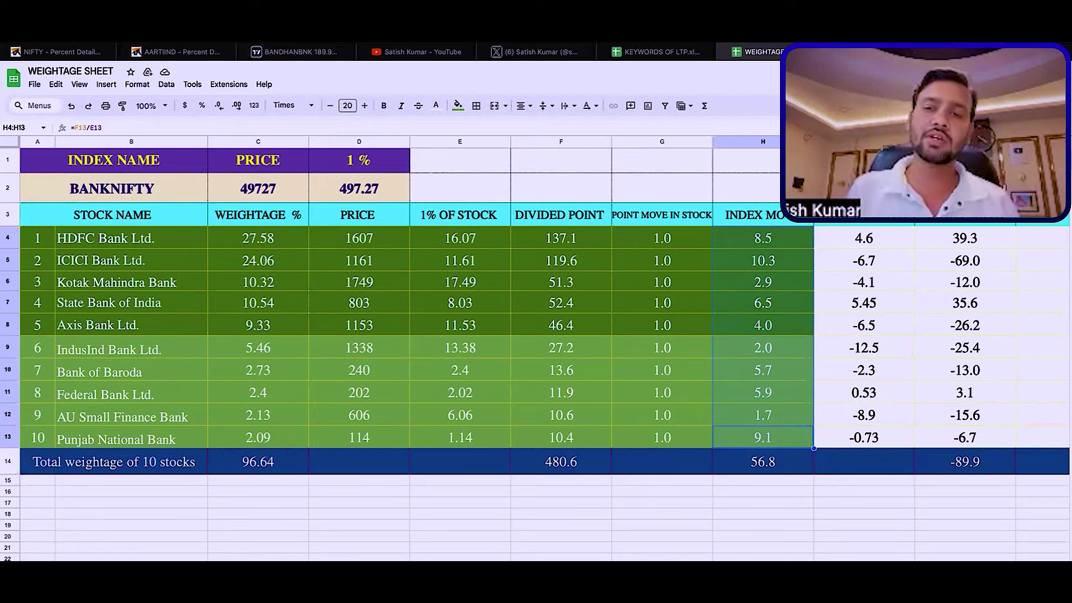
click(945, 473)
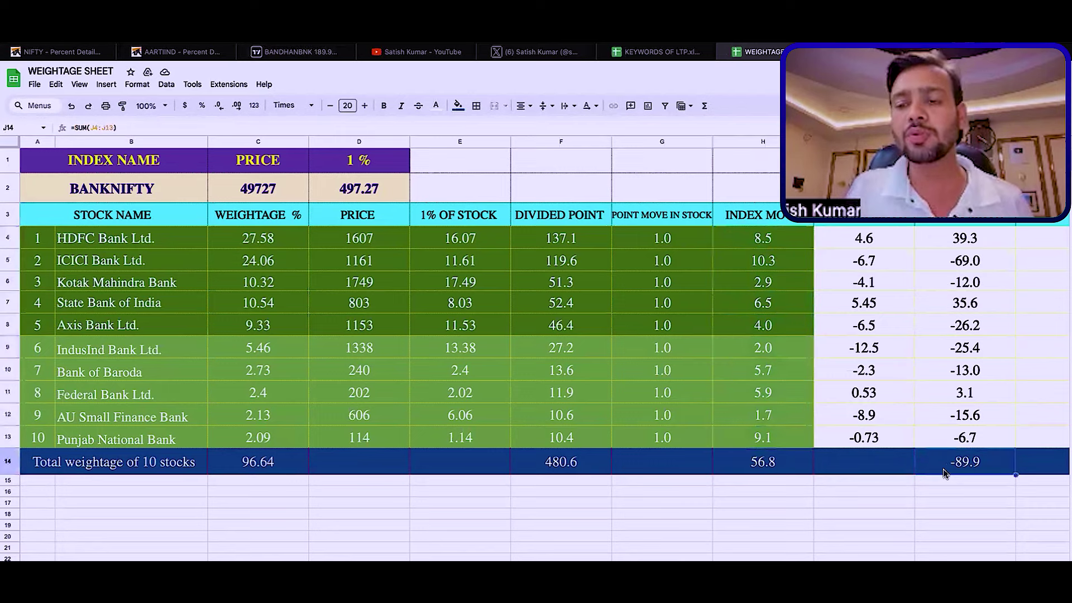